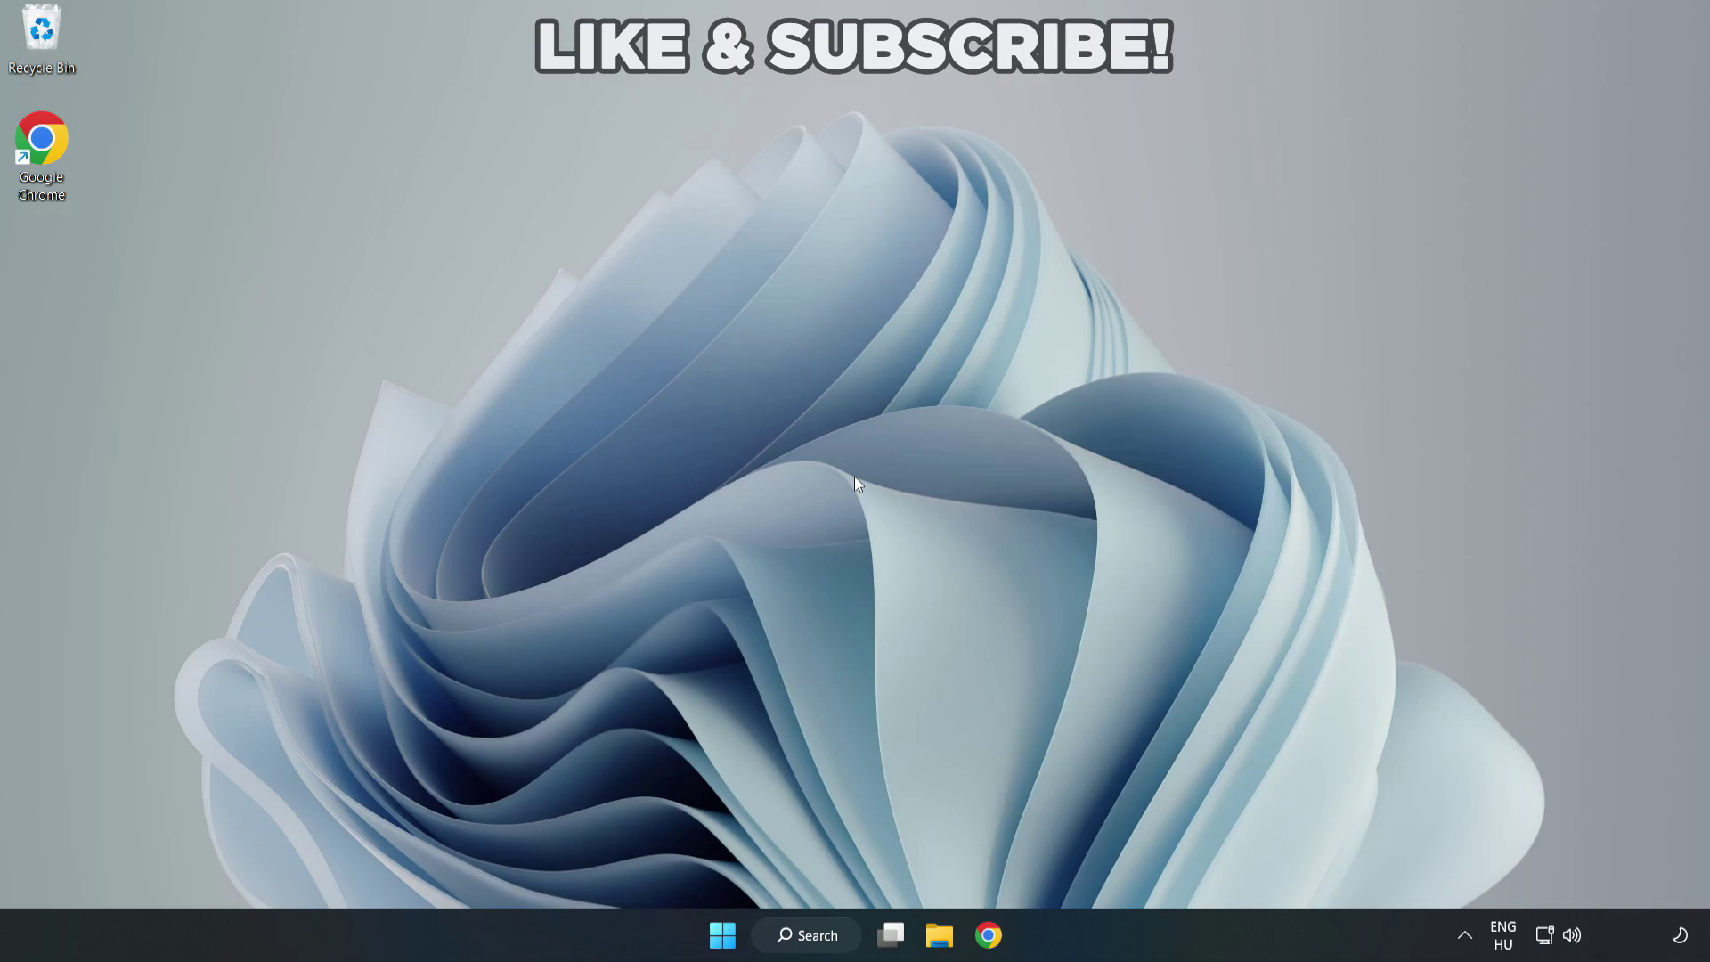
Step: Search Windows for 'device manager' and launch Device Manager from the results
left_click(817, 932)
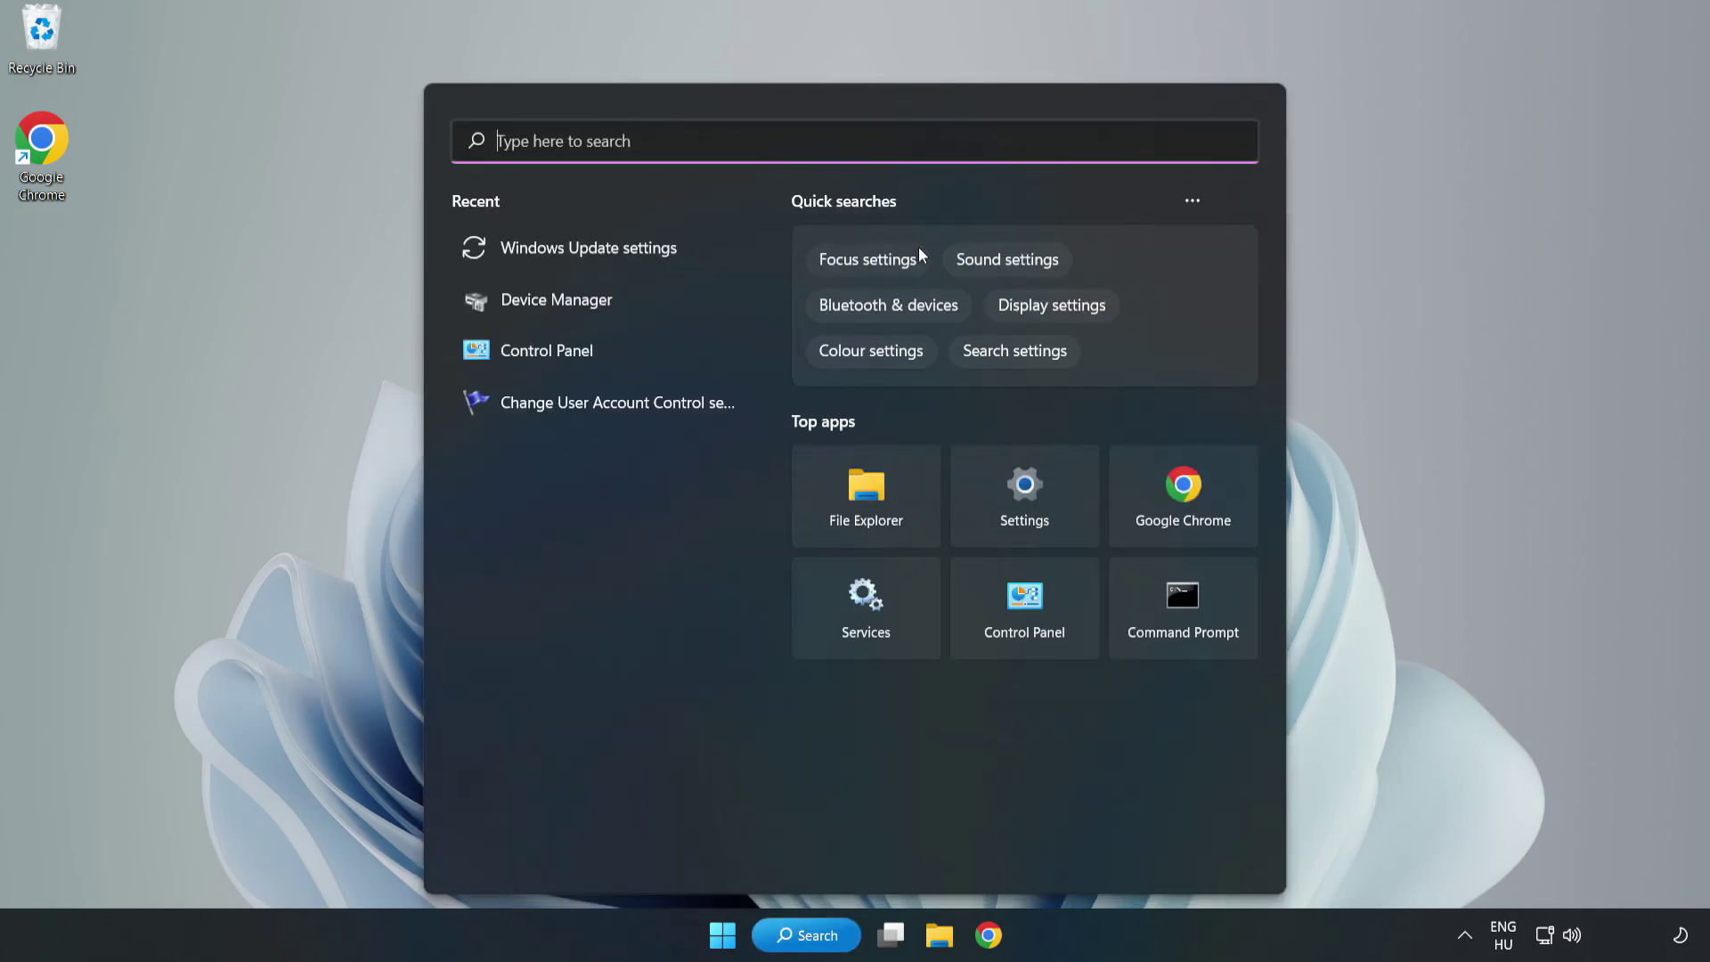
type("device m")
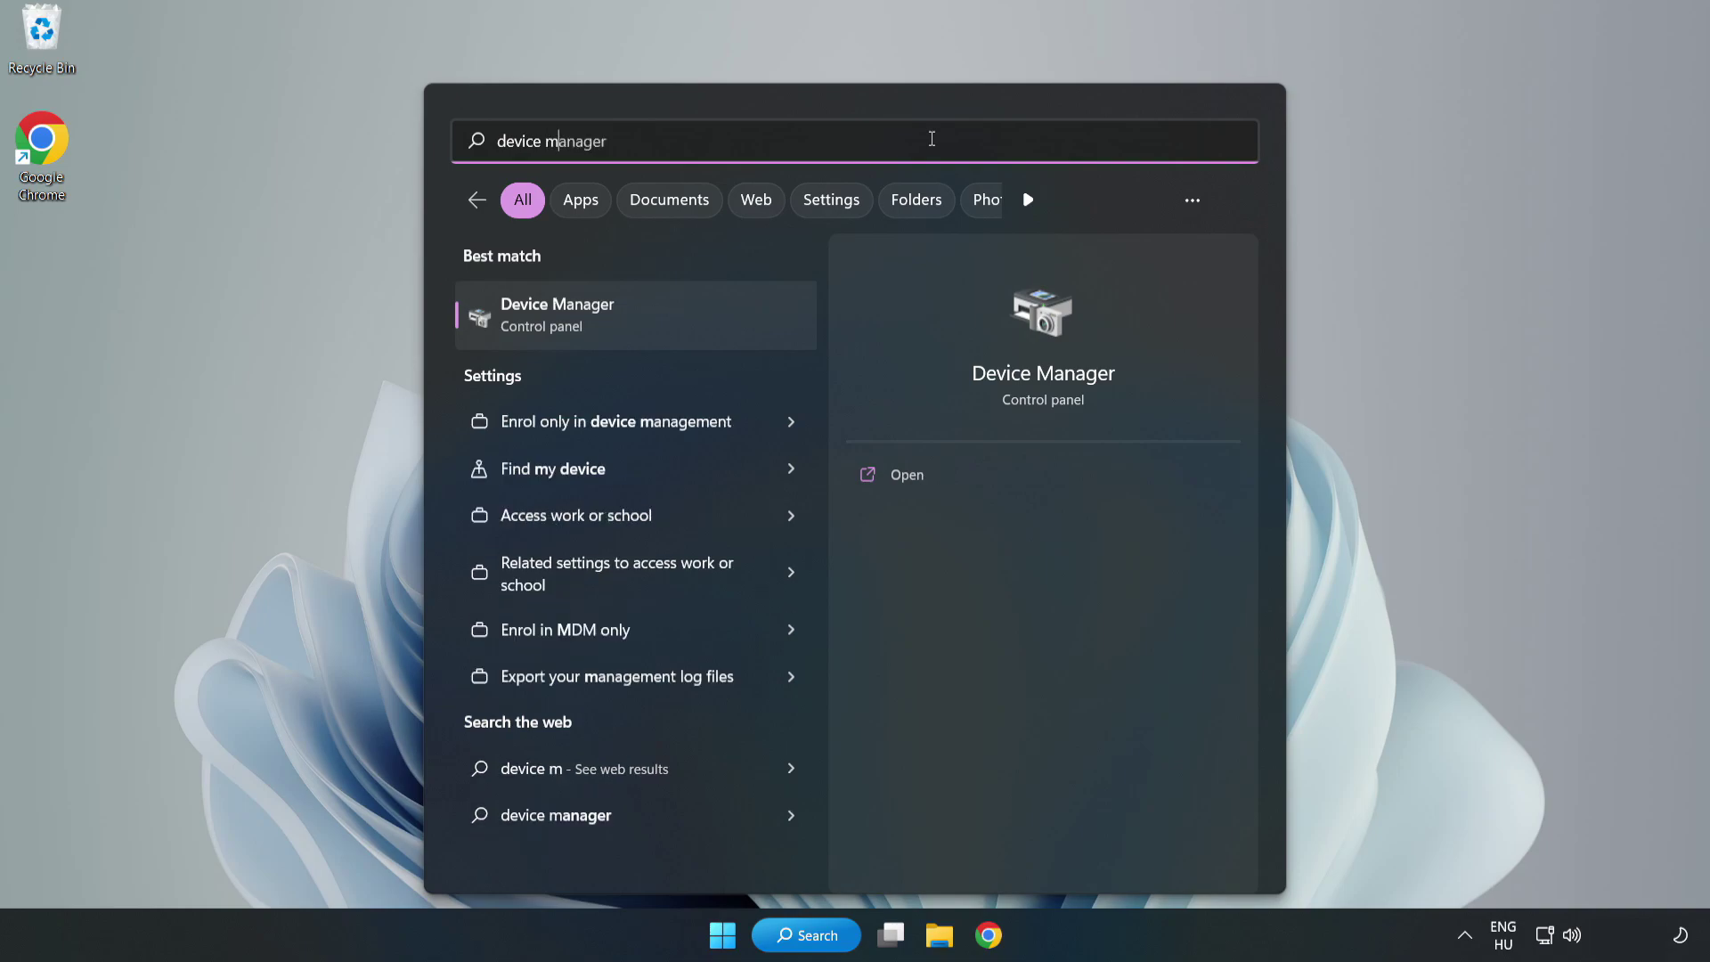
type("anager")
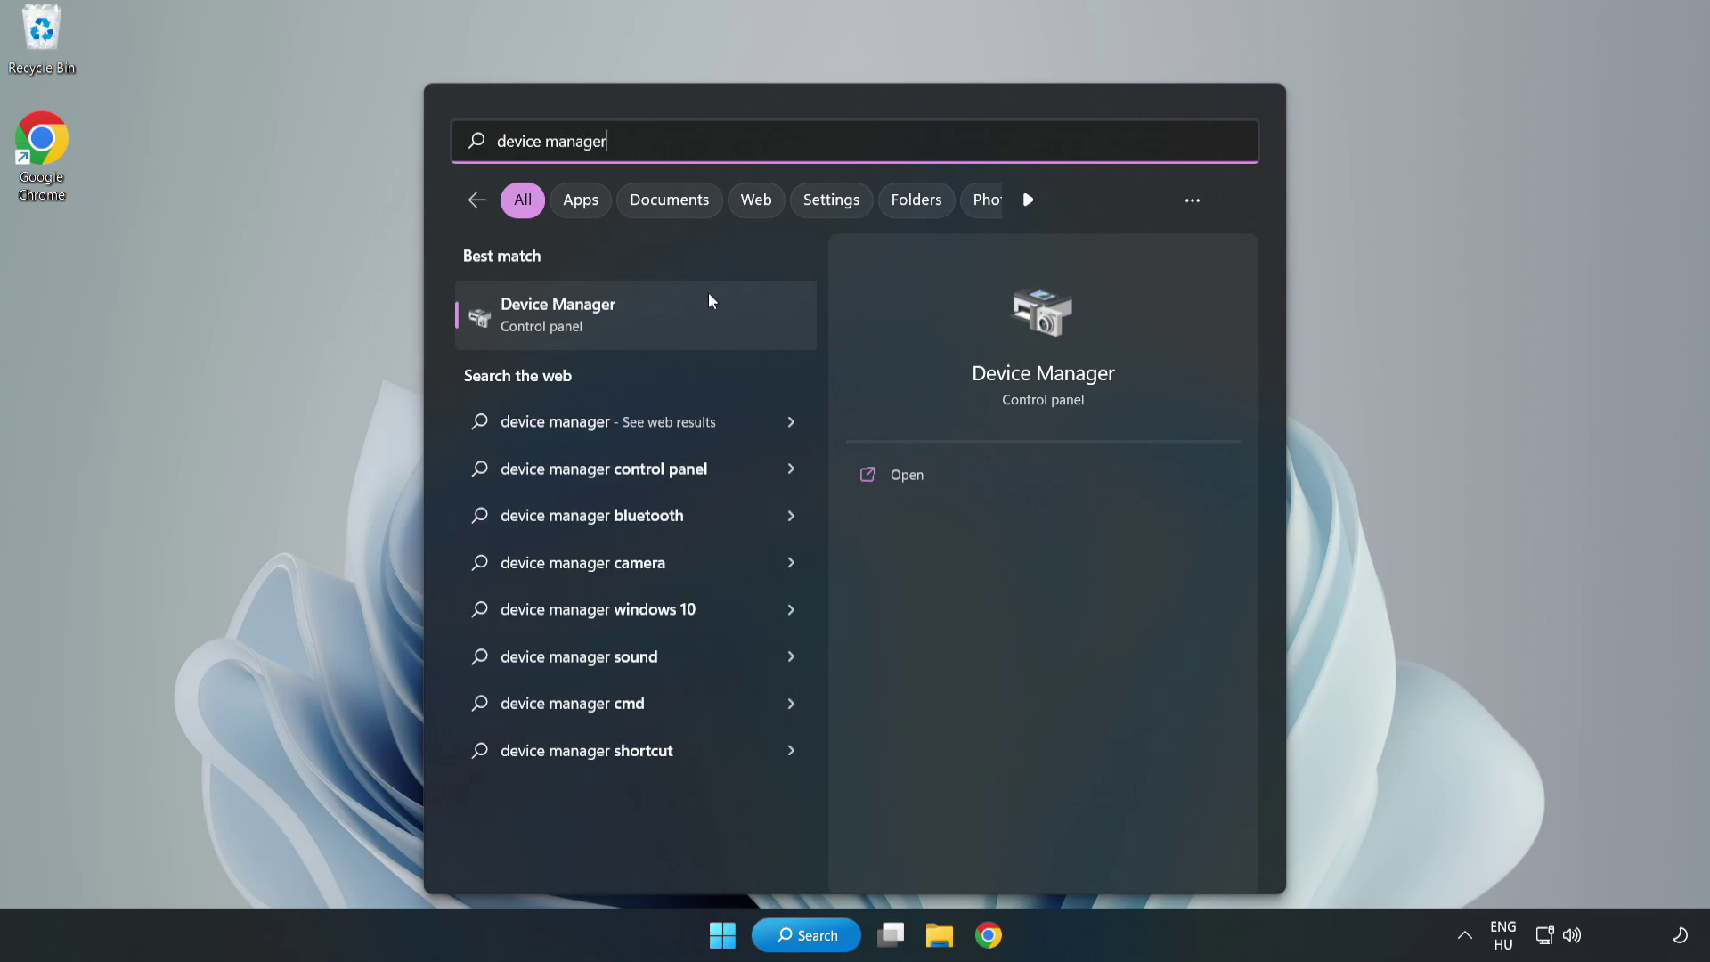
left_click(638, 331)
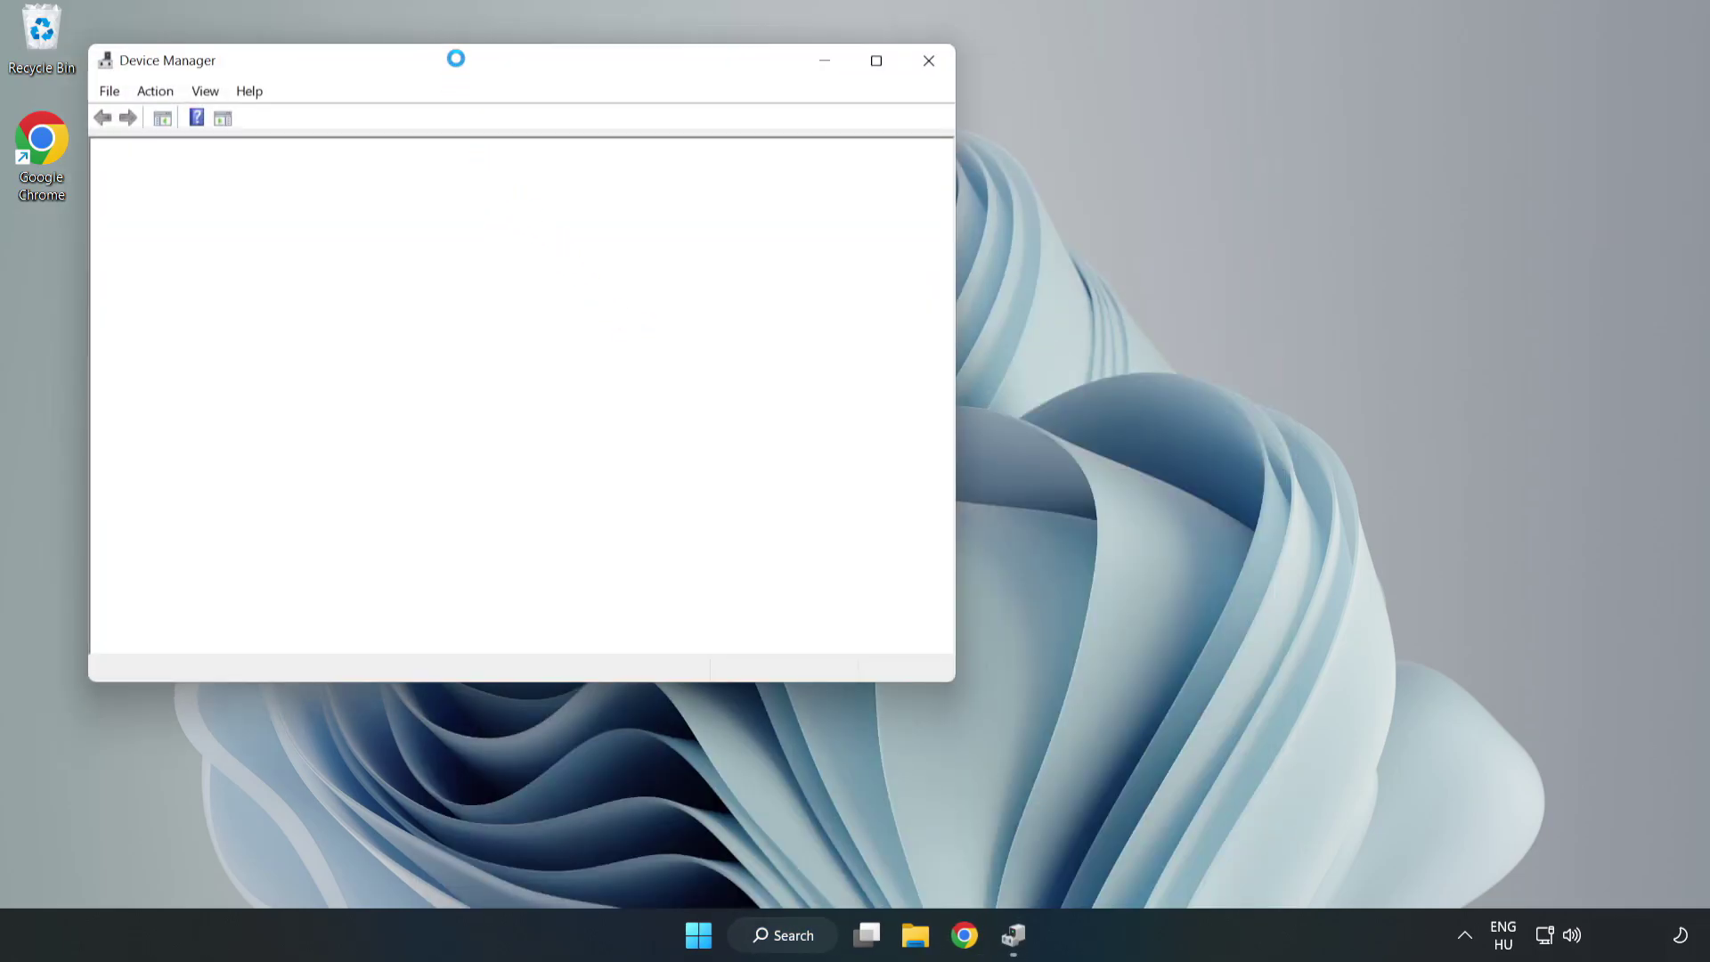
Step: Search automatically for a newer VMware SVGA 3D display driver; the best one is already installed
left_click_drag(458, 66, 763, 153)
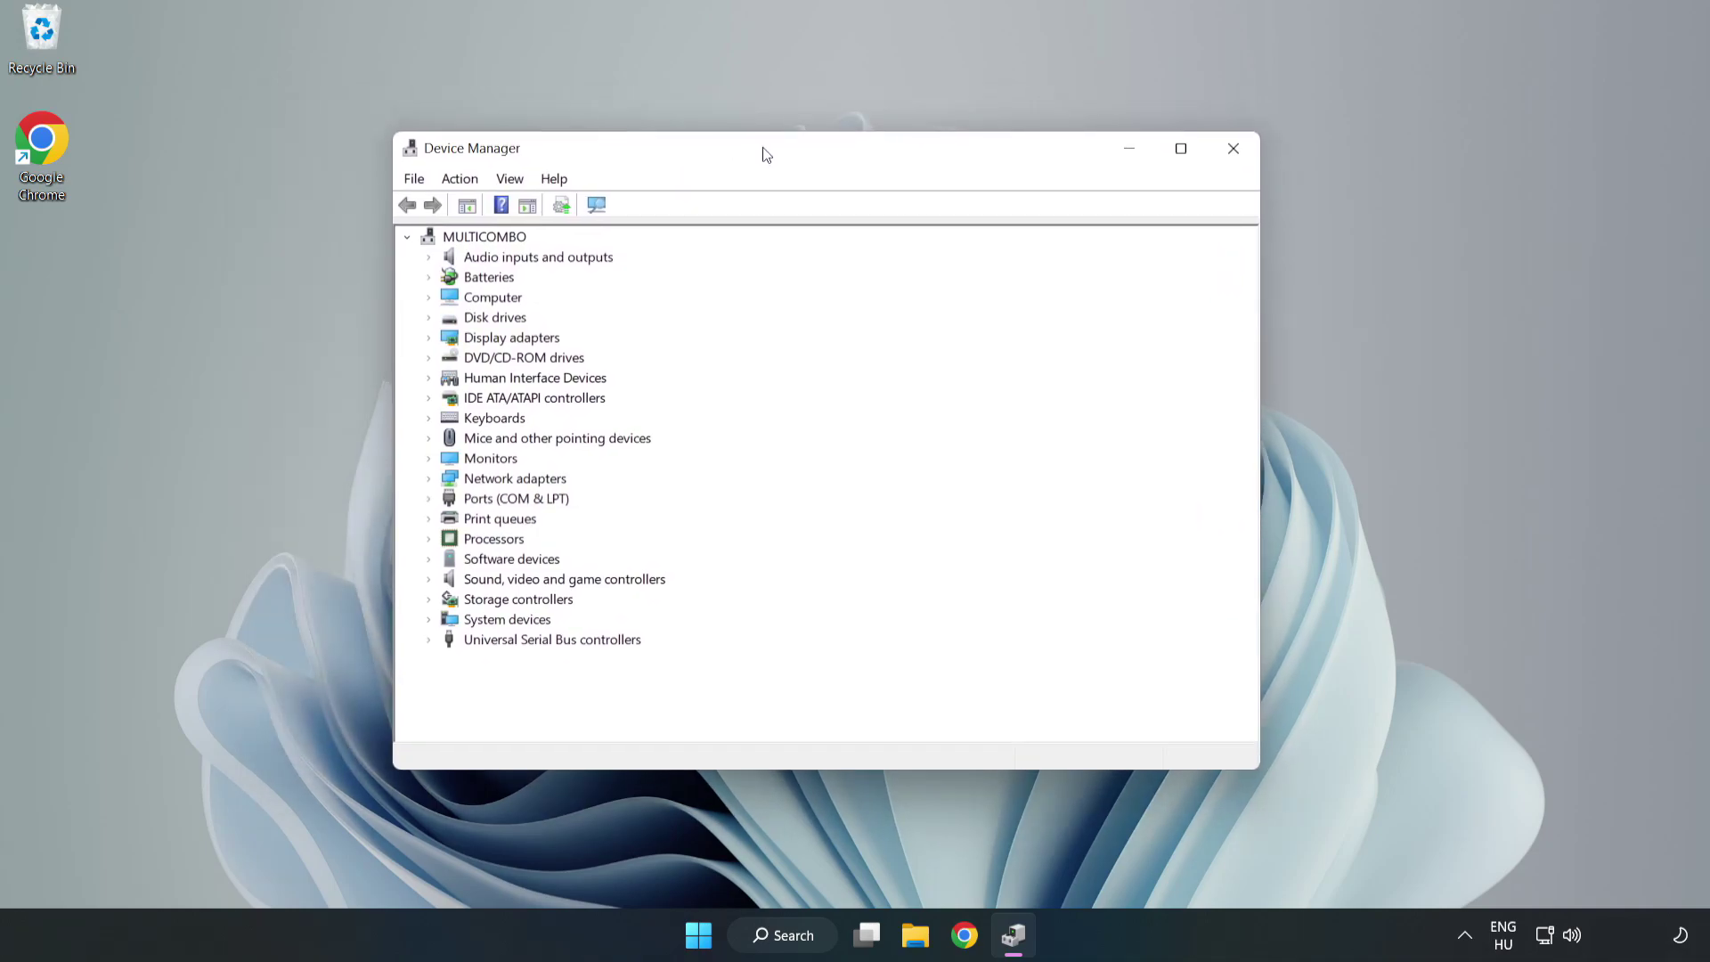
left_click(455, 340)
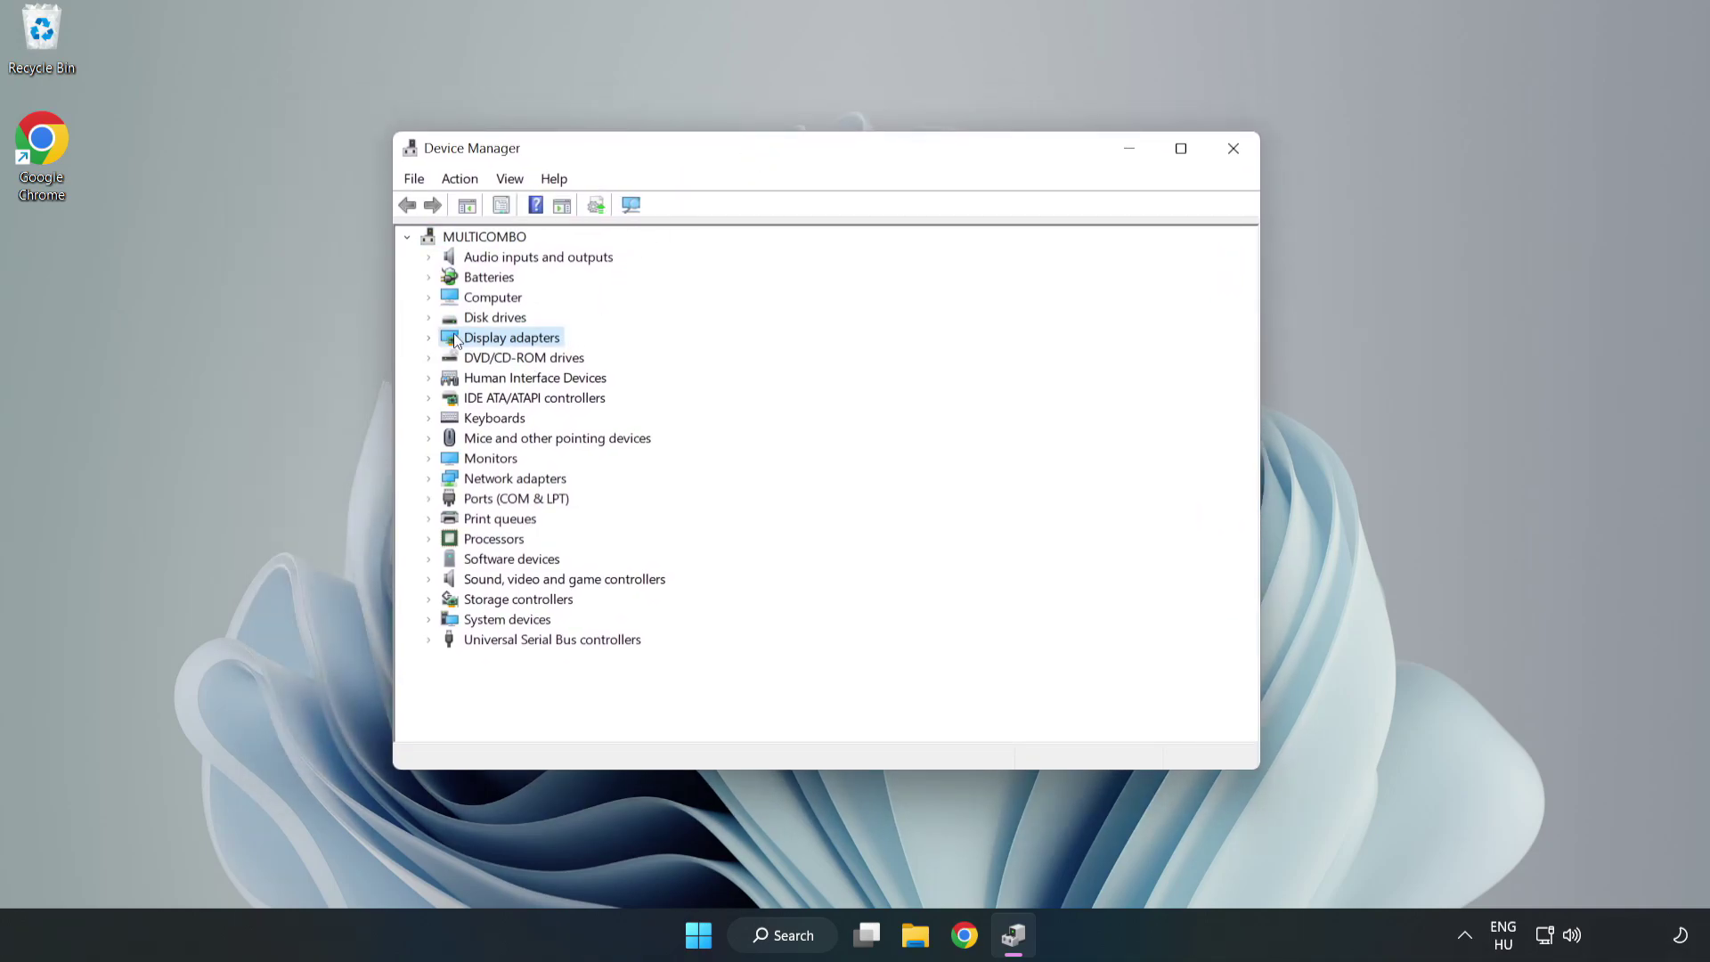
left_click(429, 341)
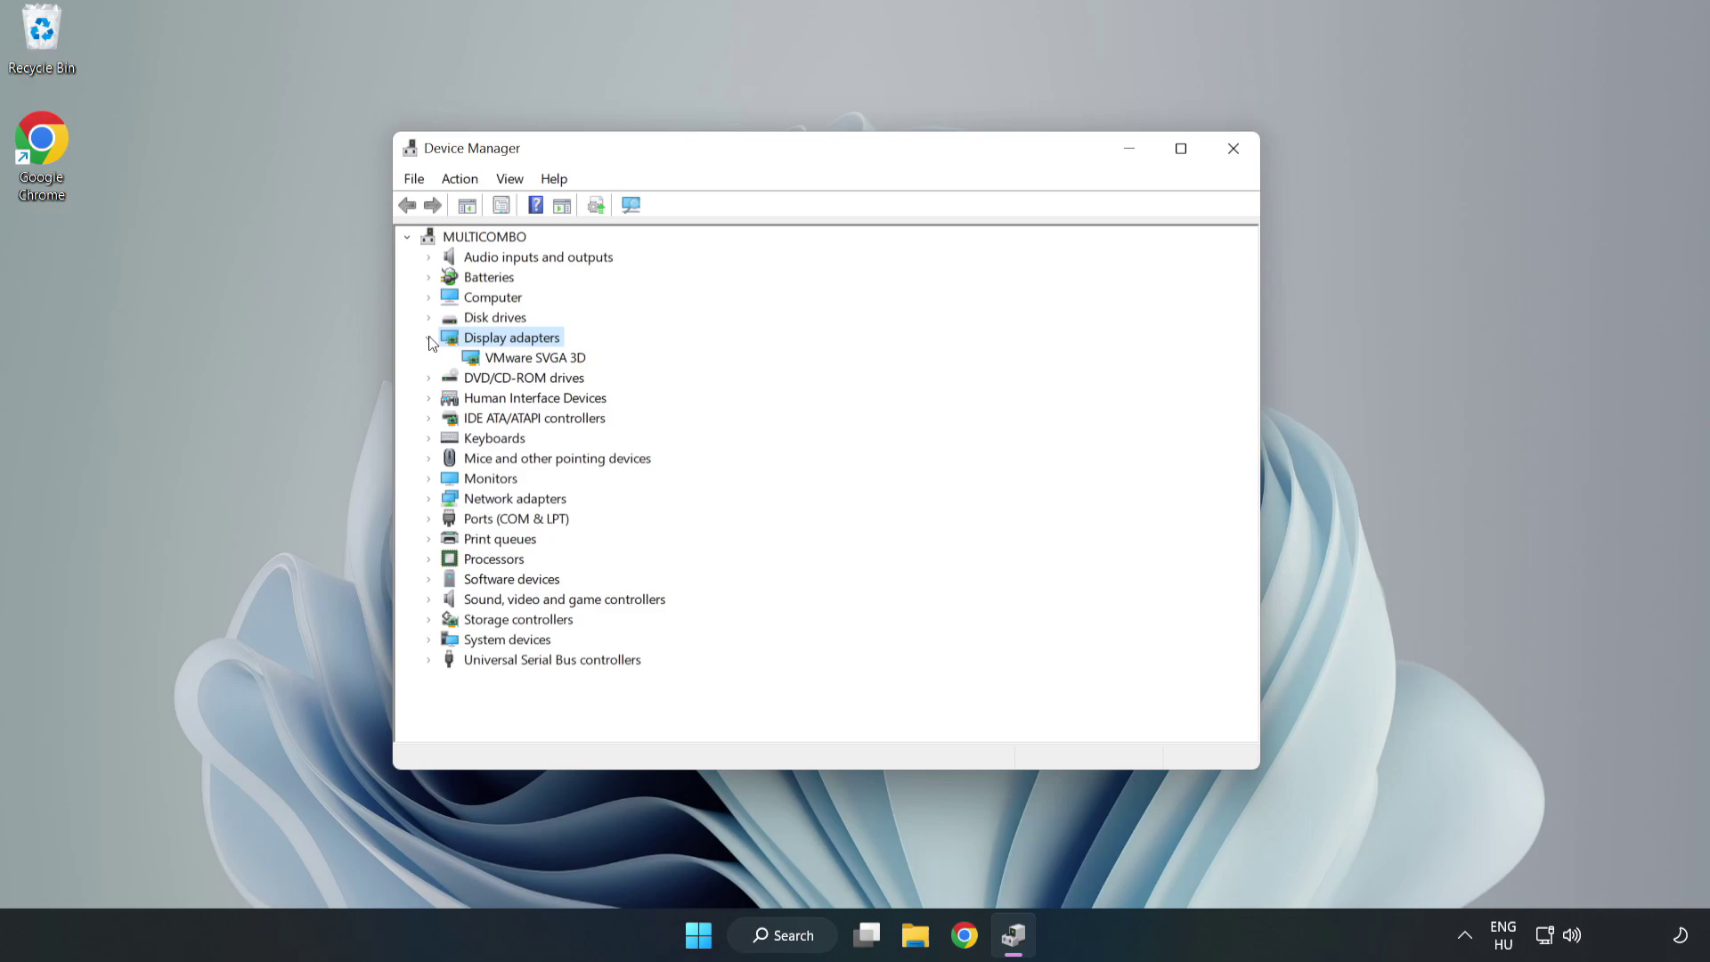
left_click(477, 359)
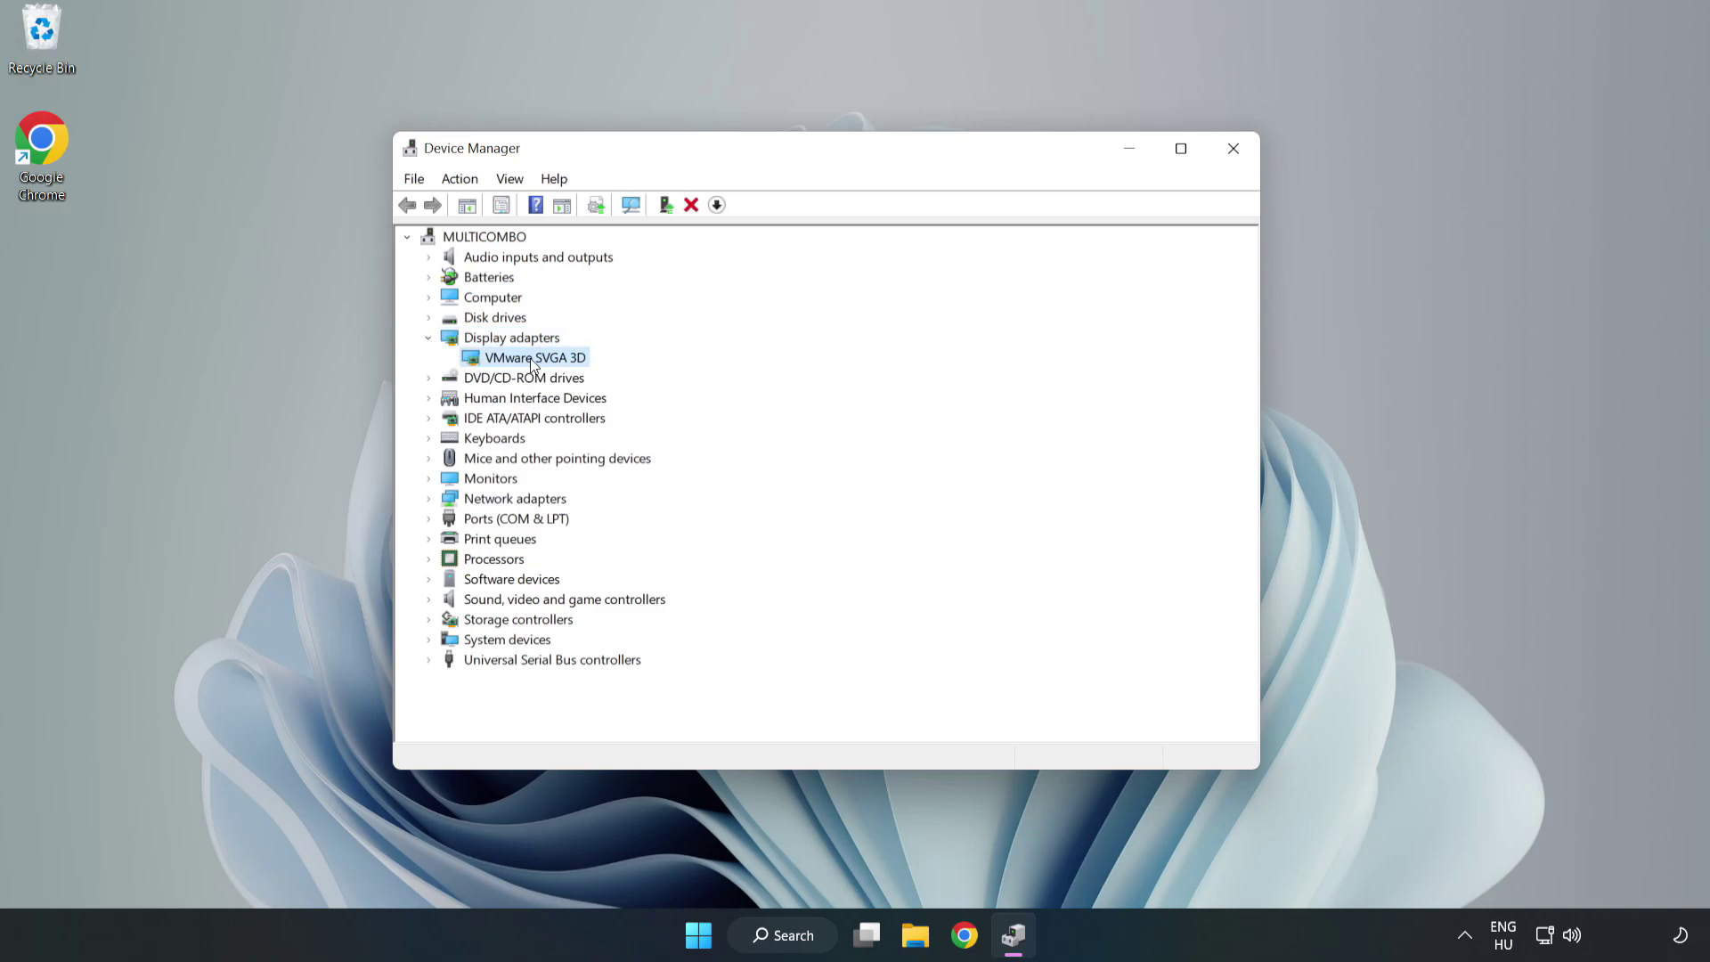
right_click(531, 364)
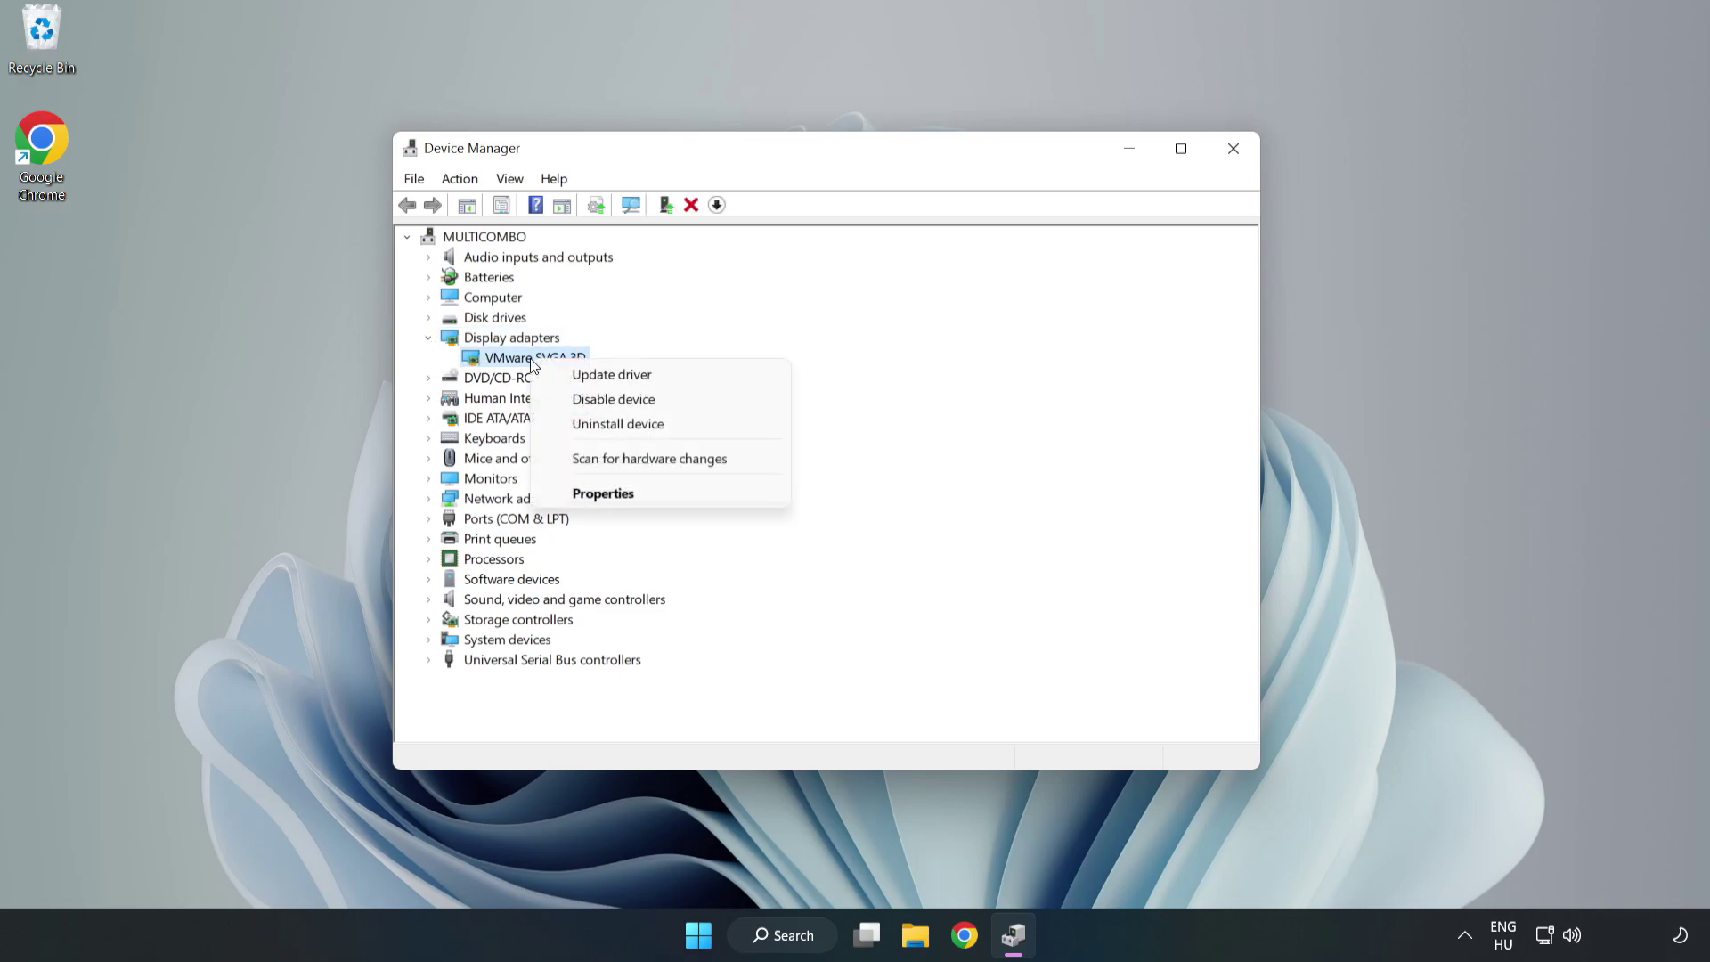
left_click(664, 383)
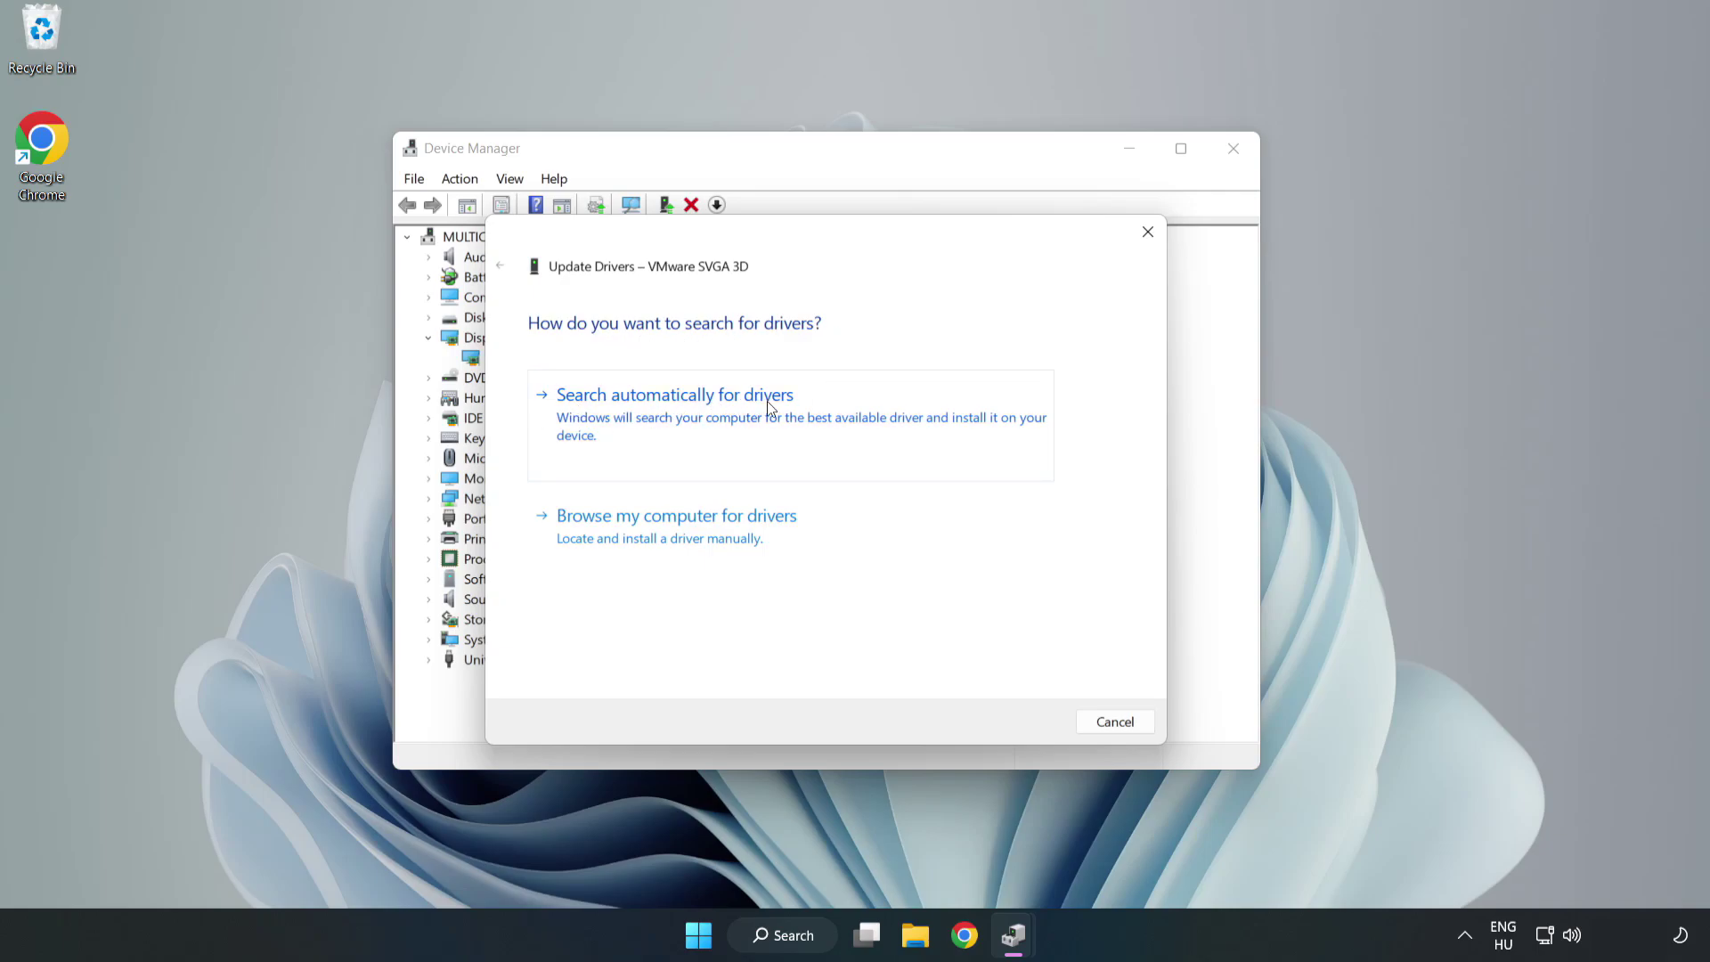
left_click(680, 416)
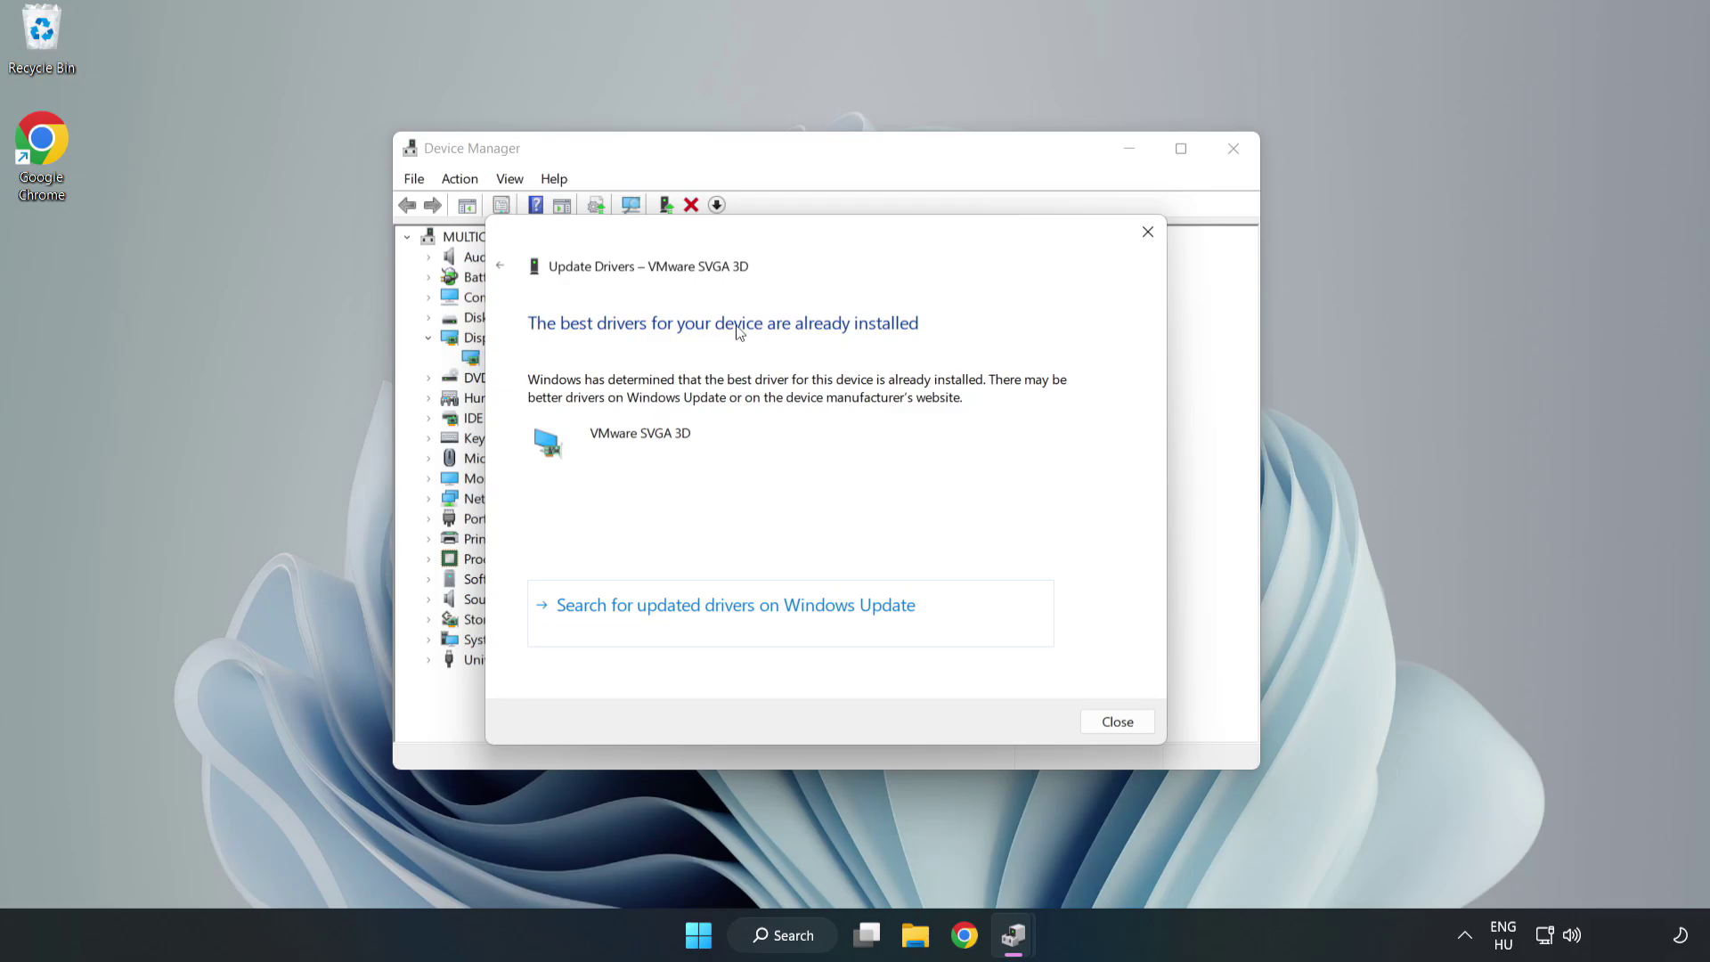
left_click(1118, 723)
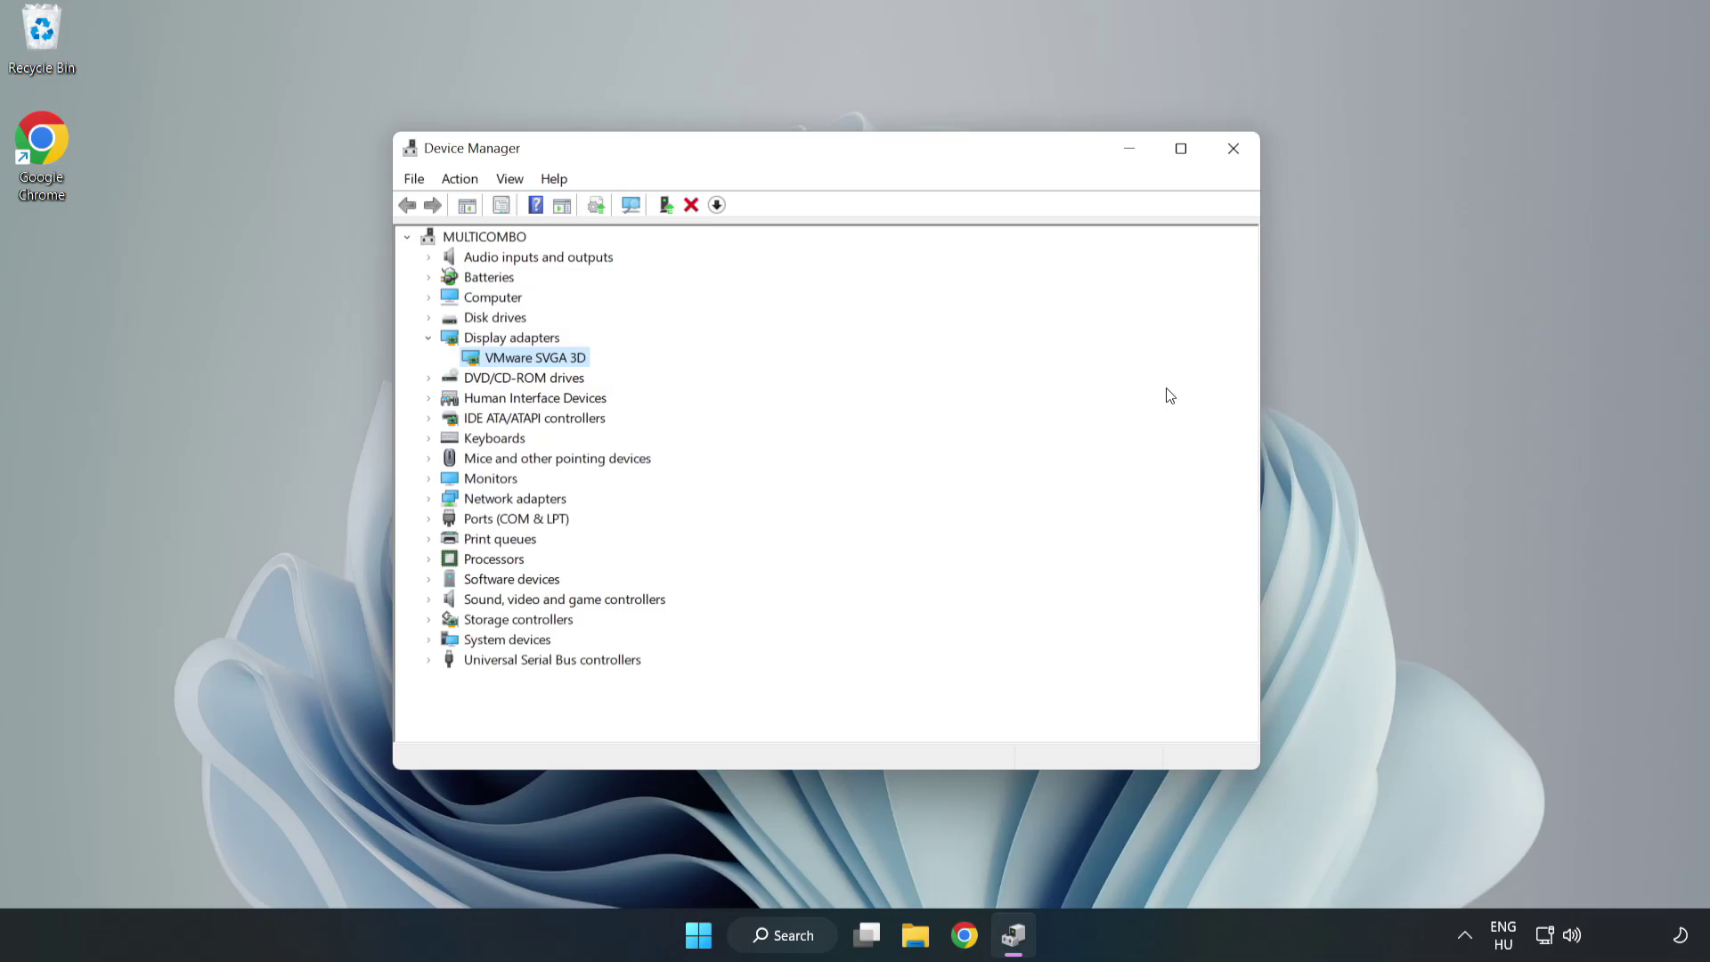
Step: Close Device Manager, open Windows Update via an 'updates' search, and check for updates
left_click(1234, 153)
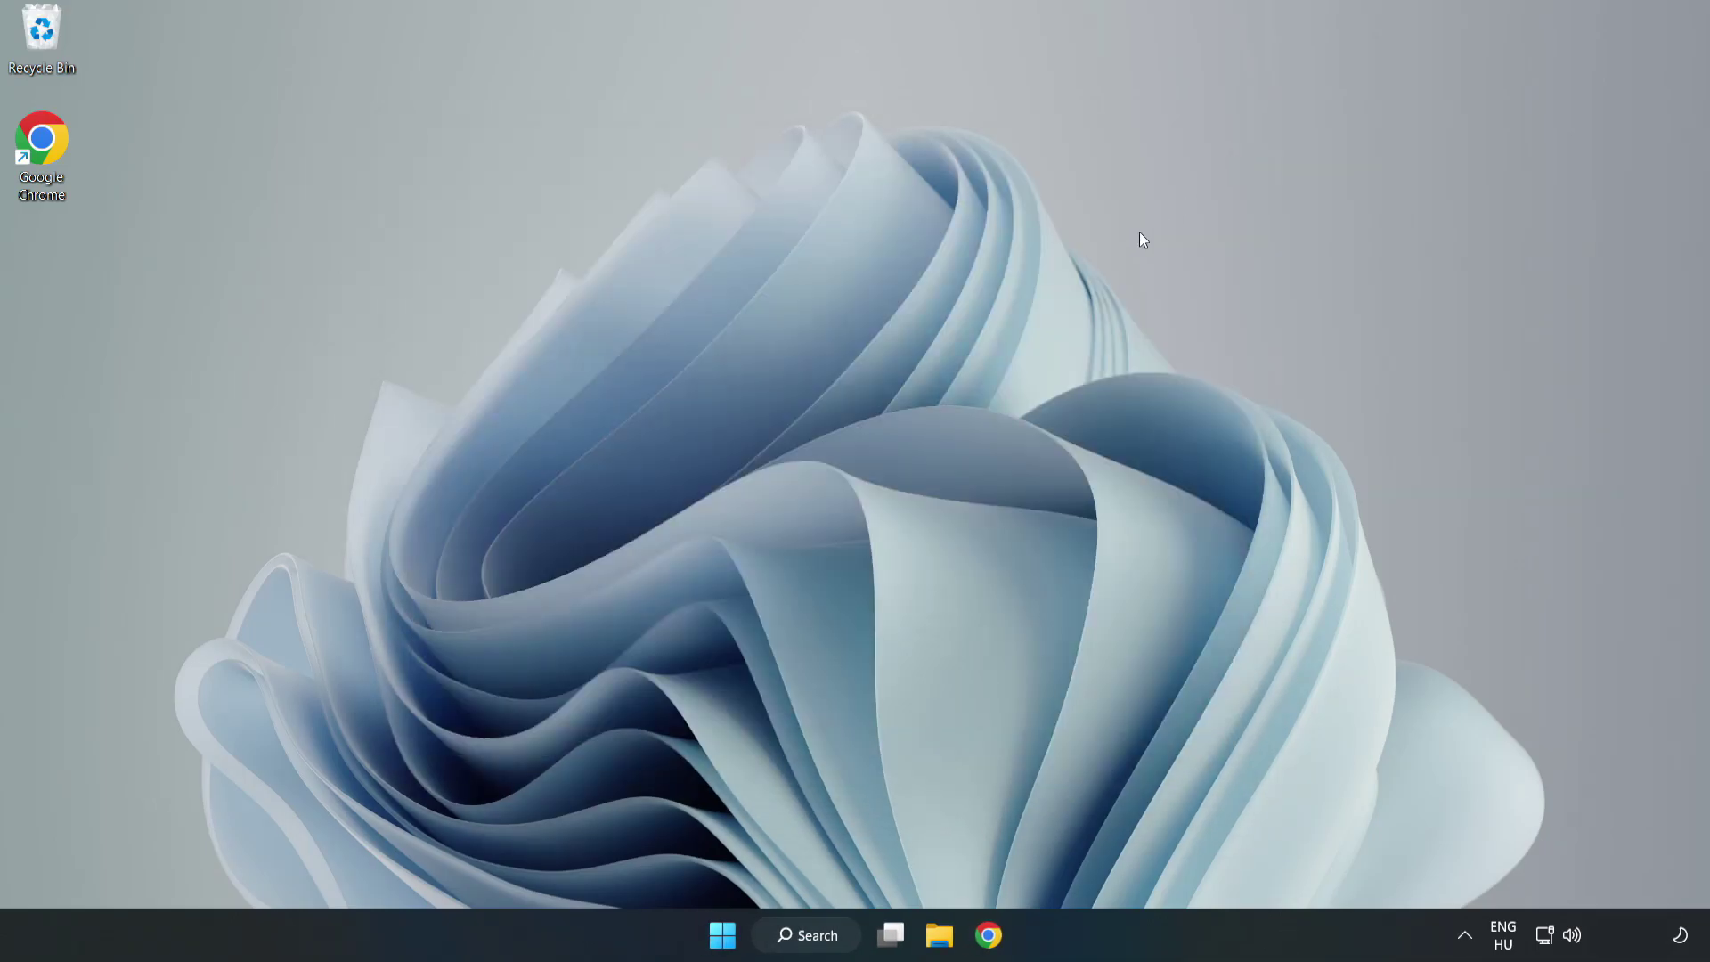
left_click(818, 935)
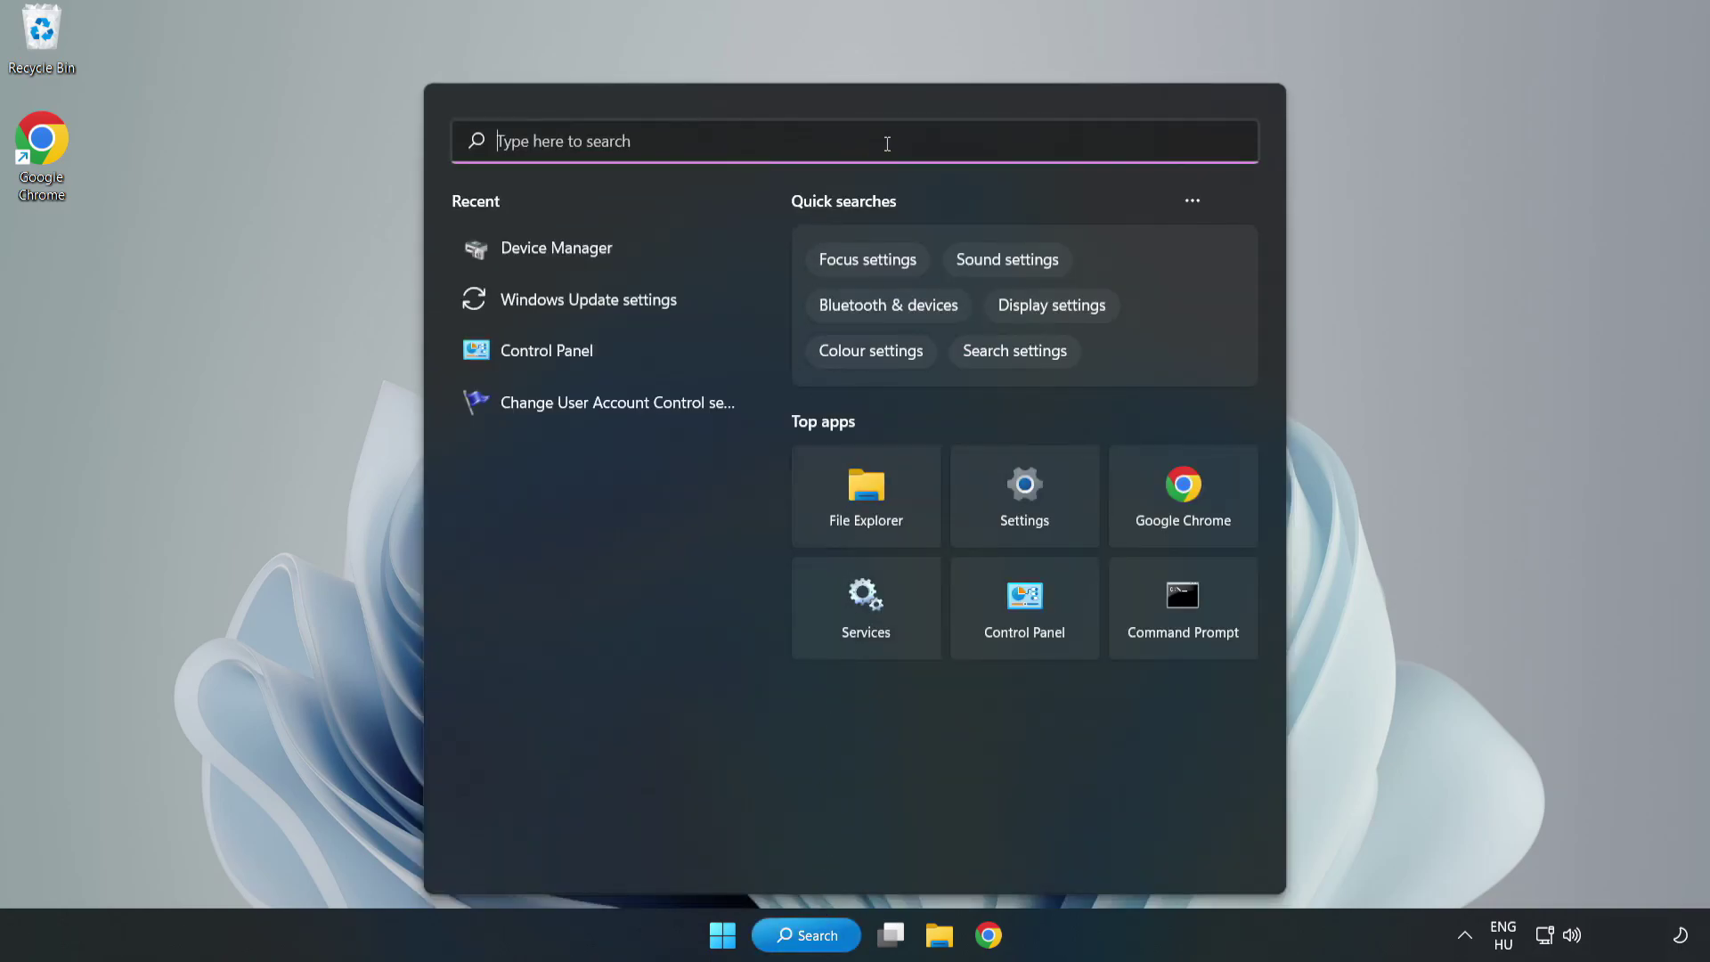
type("updates")
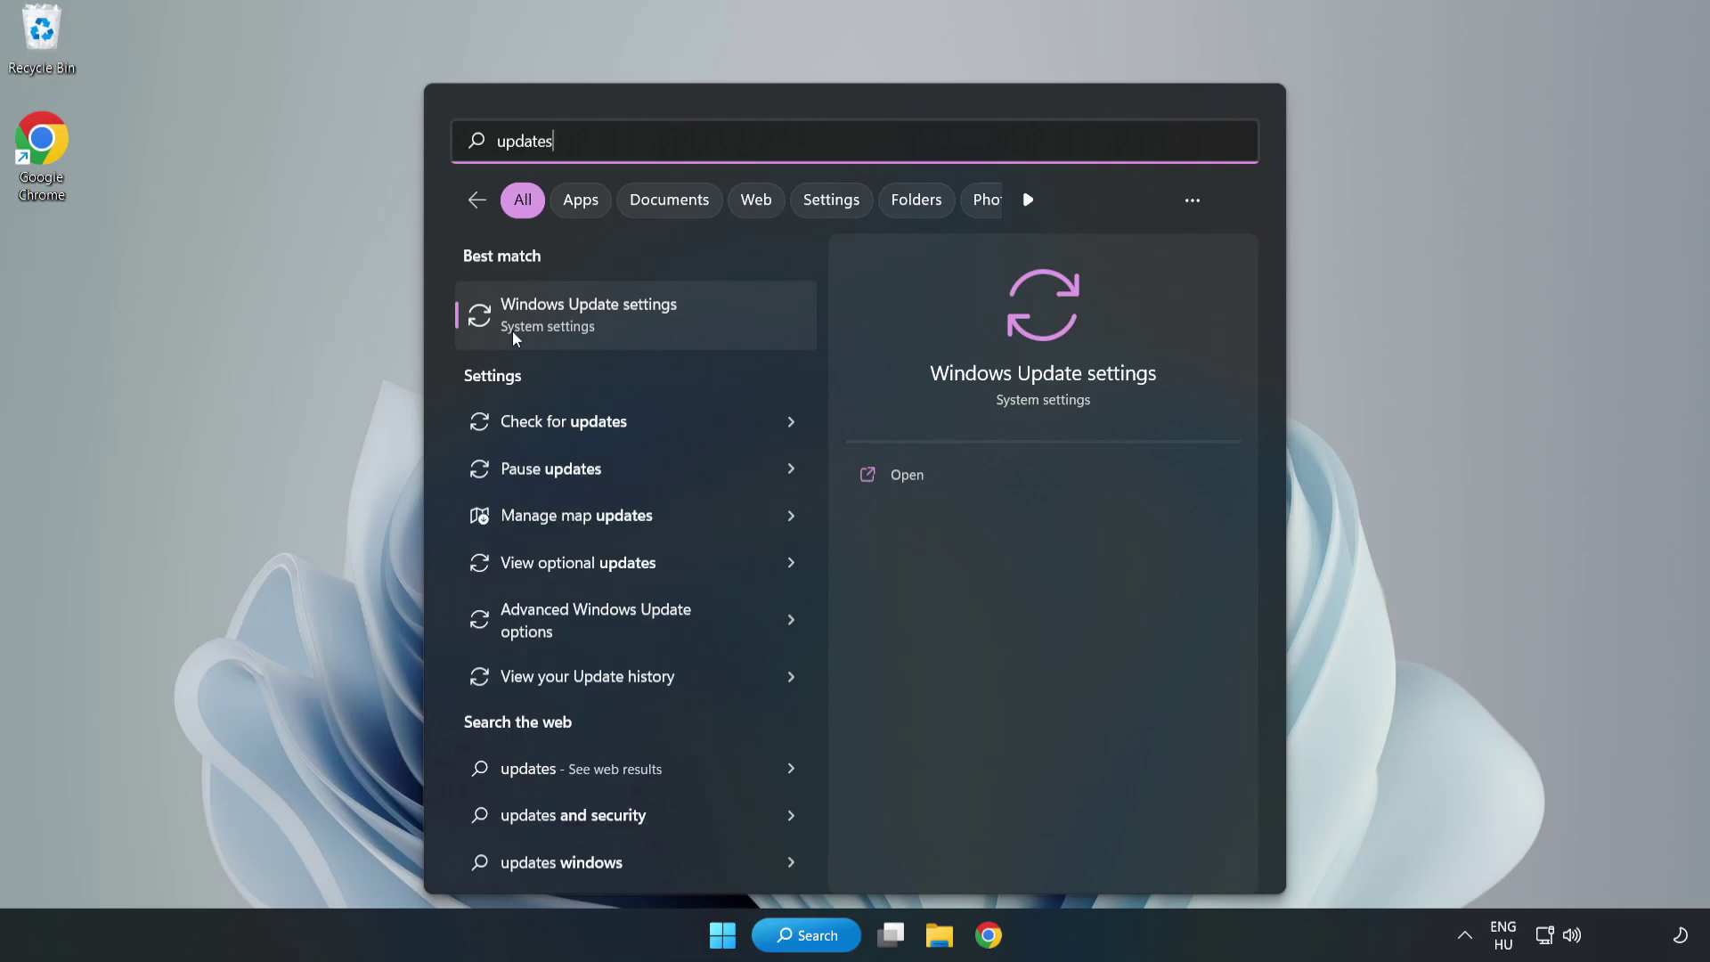
left_click(609, 319)
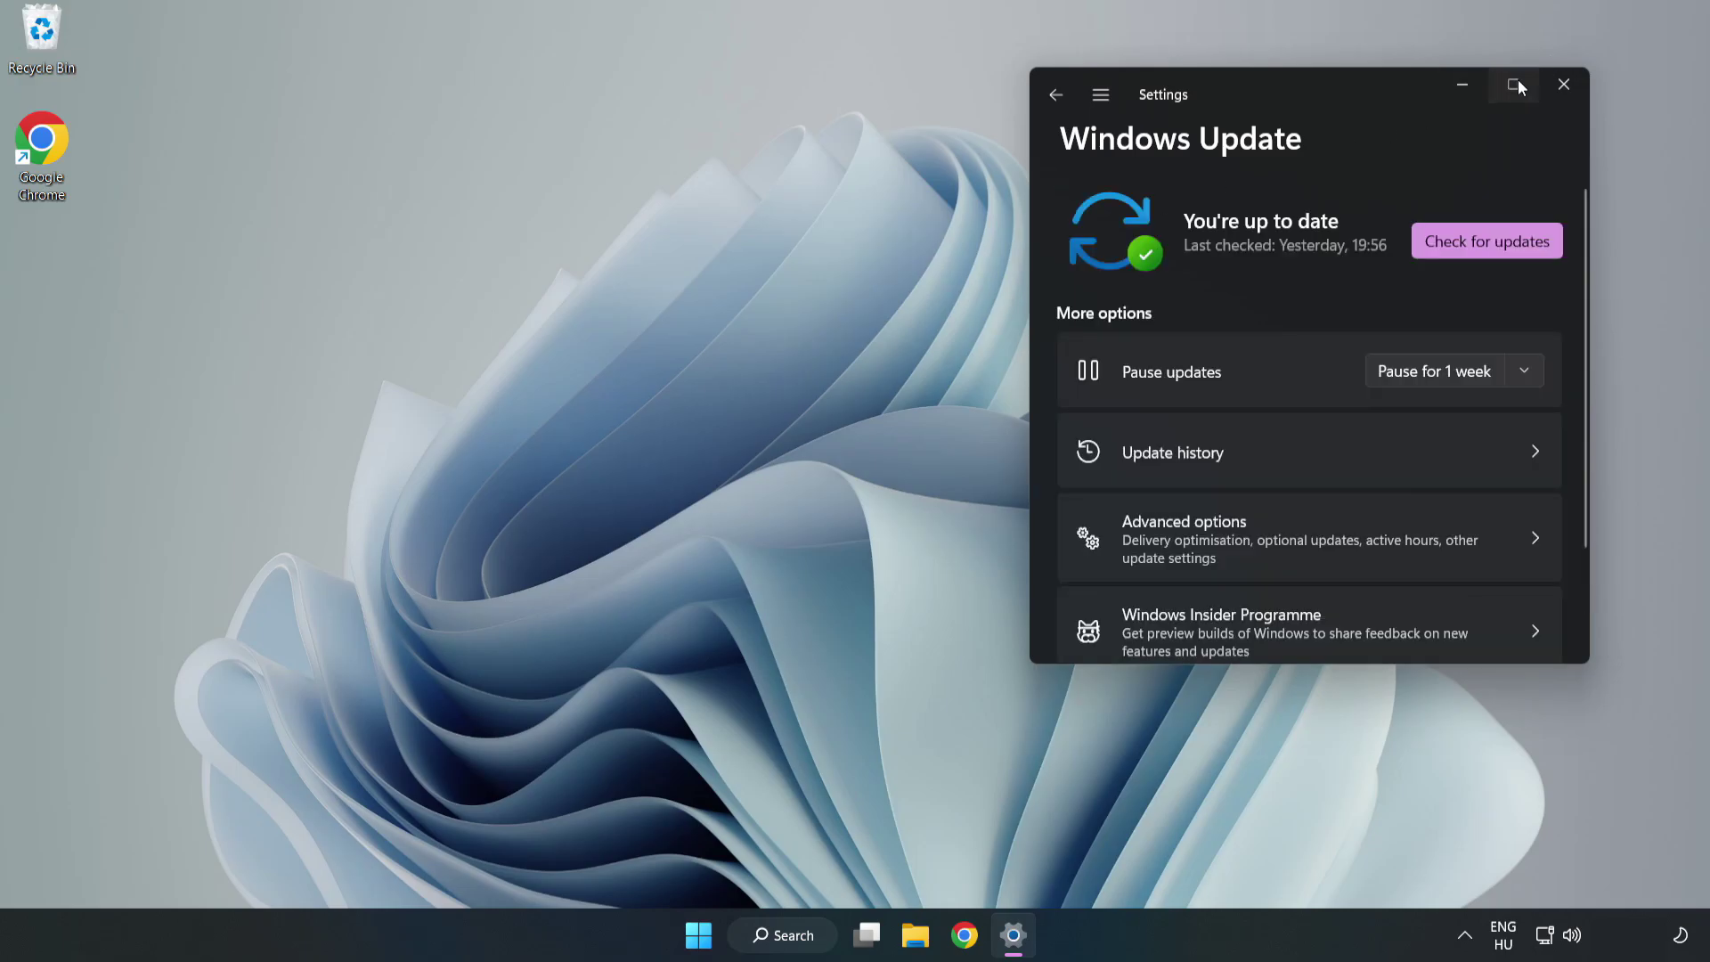
left_click(1515, 80)
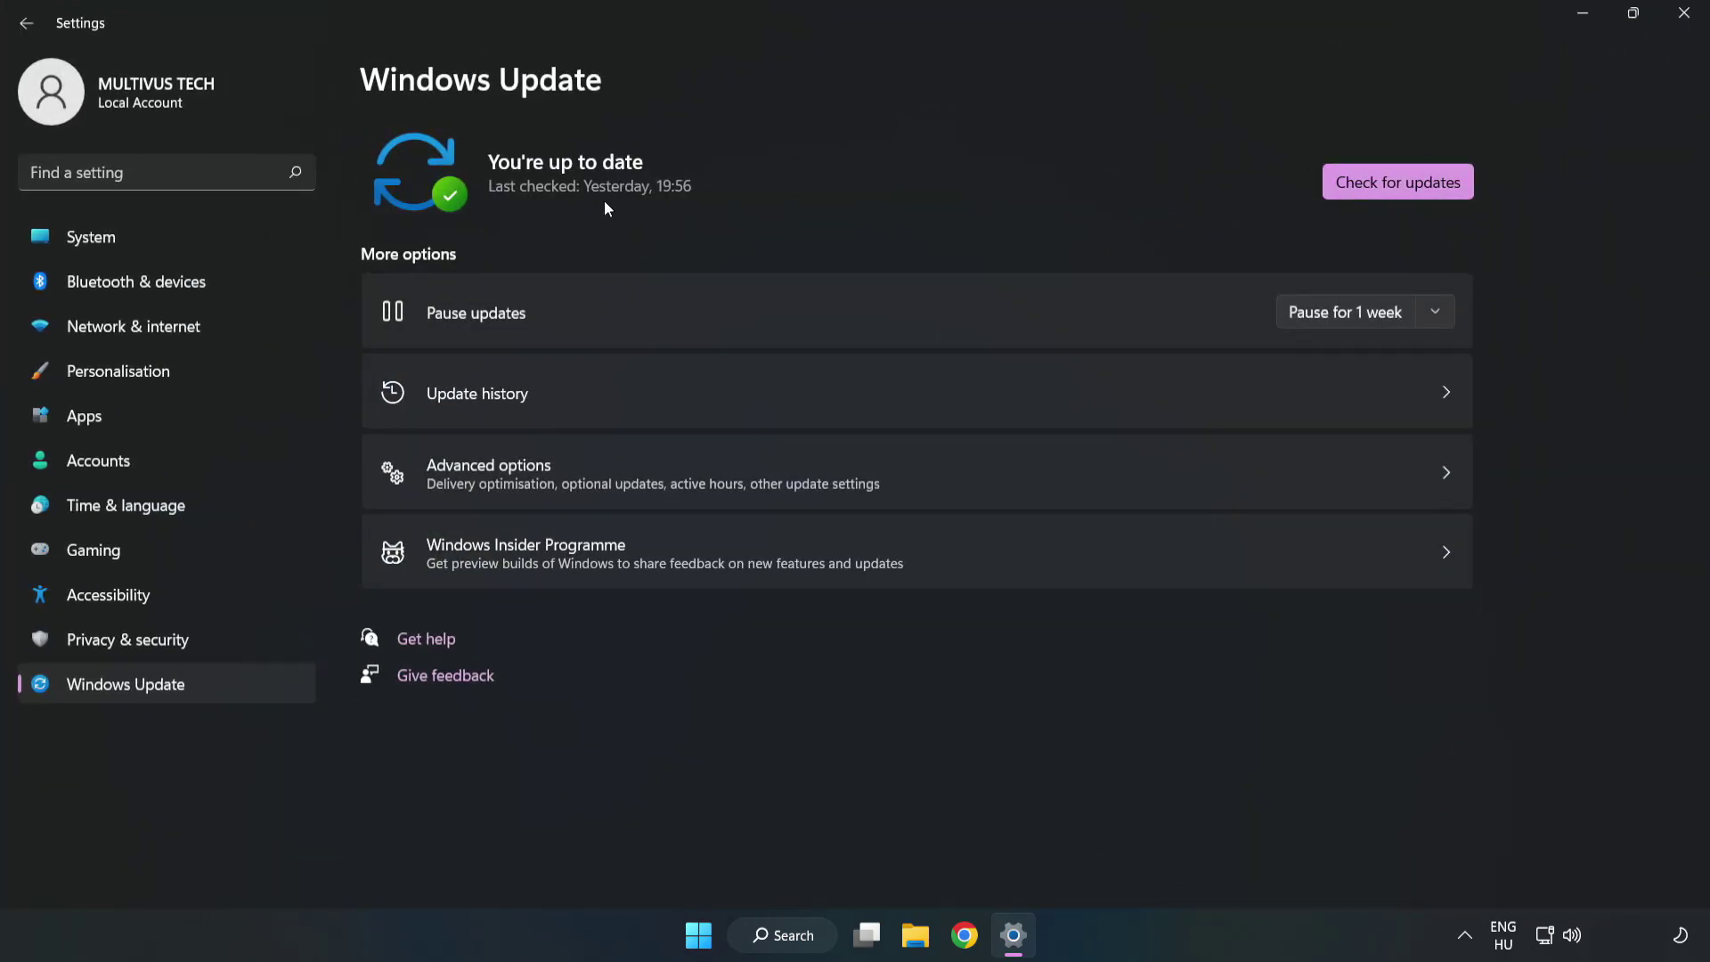
left_click(1403, 186)
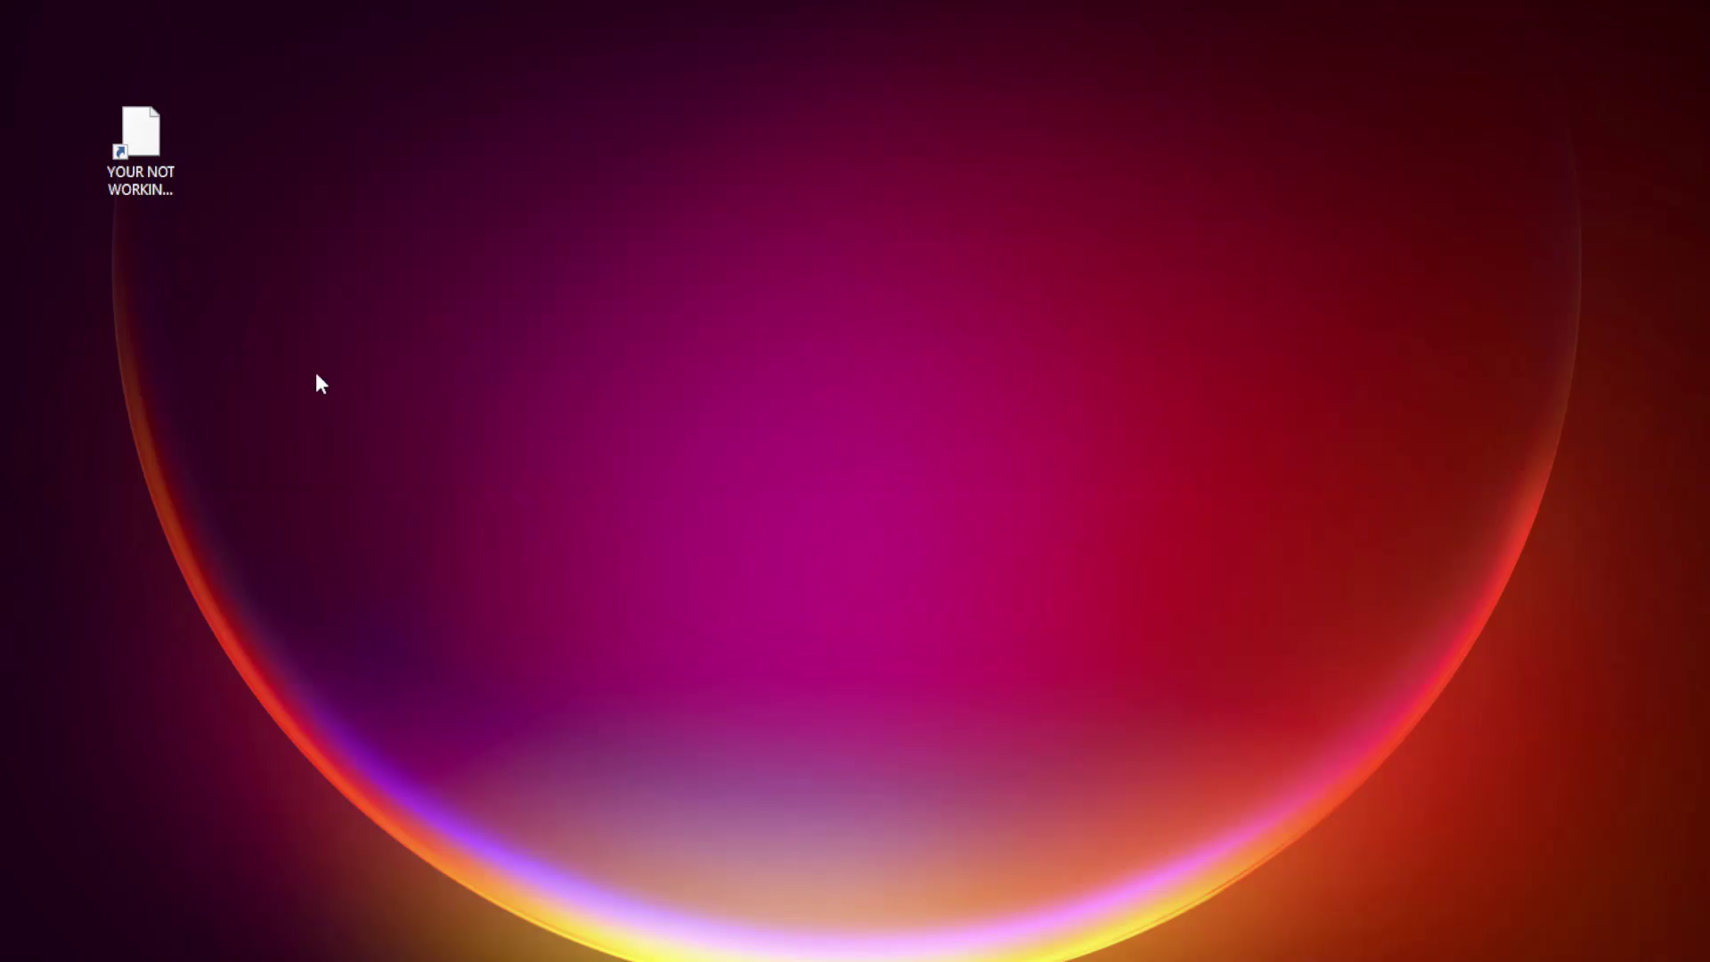
Step: Set the YOUR NOT WORKING APP shortcut to Windows 8 compatibility, no fullscreen optimizations, run as administrator
left_click(141, 134)
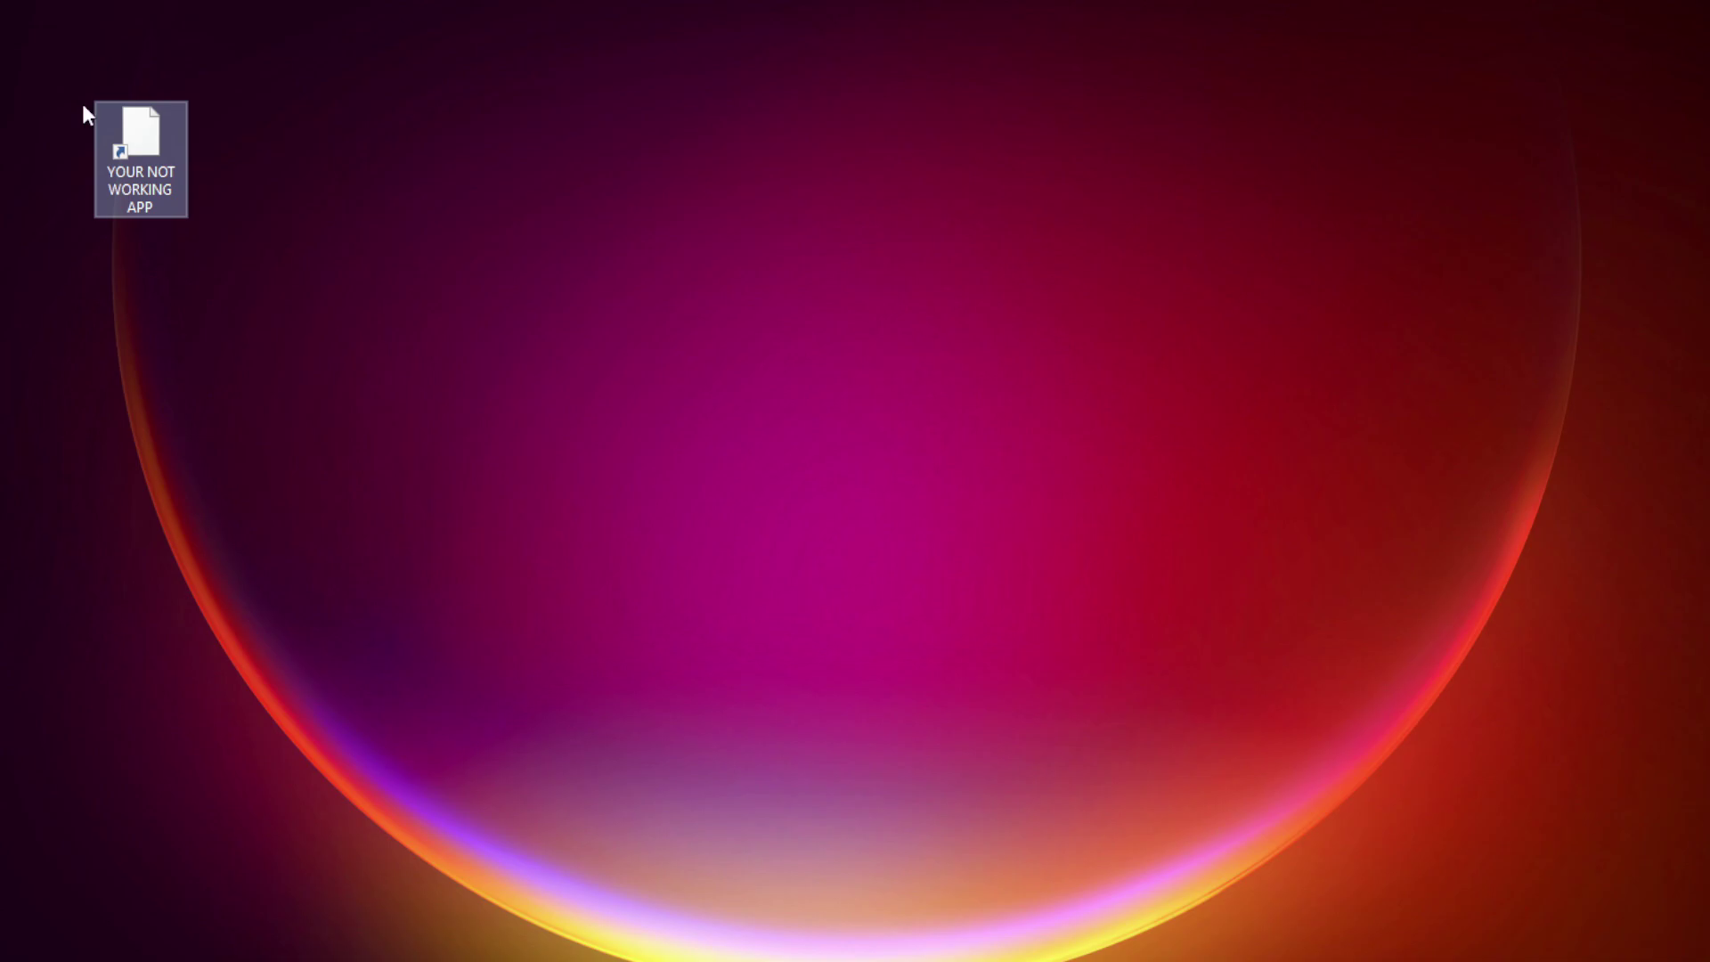
right_click(139, 126)
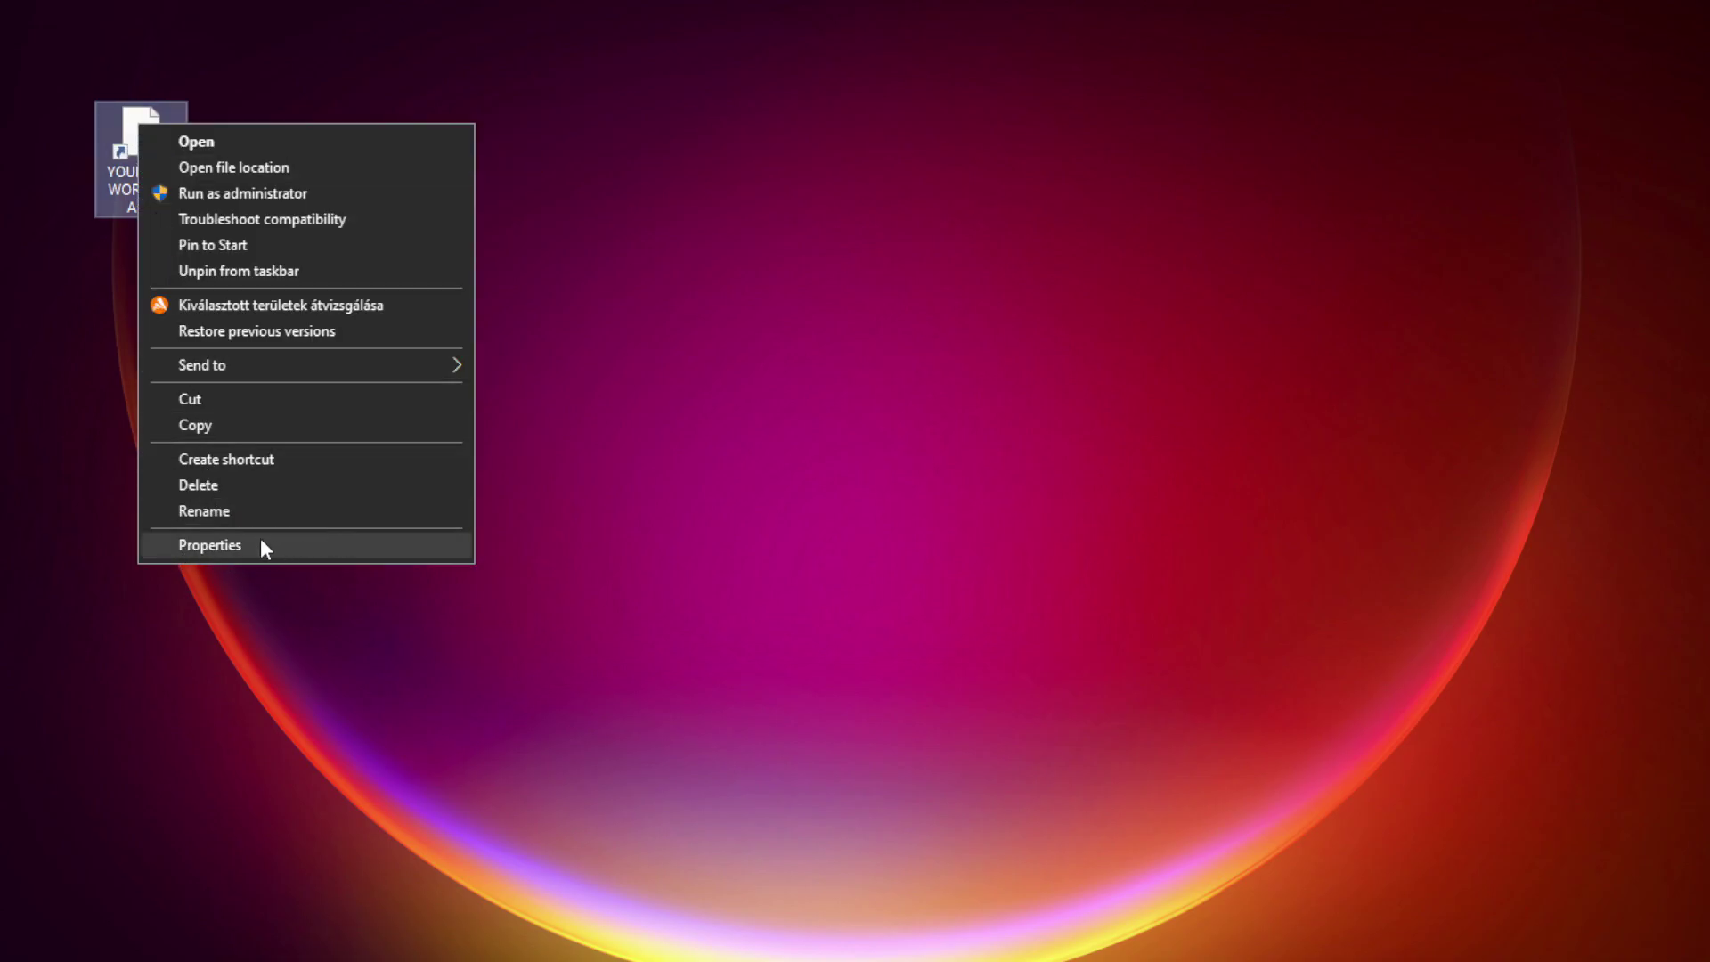
left_click(342, 543)
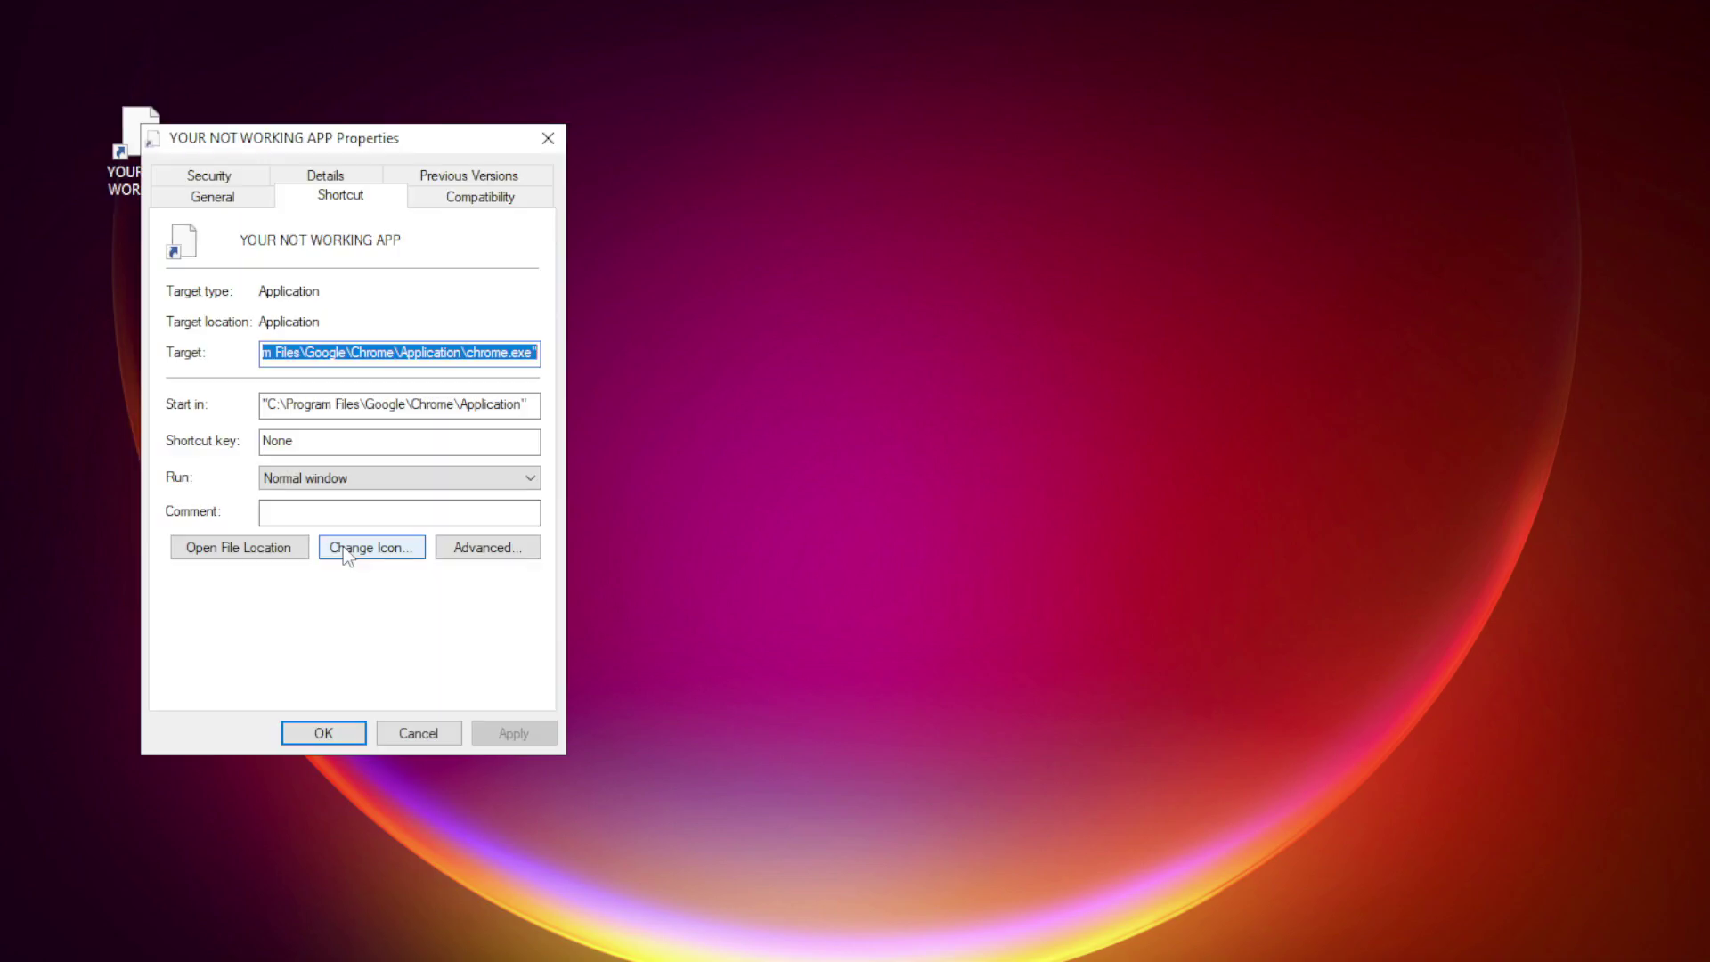
left_click_drag(373, 138, 861, 189)
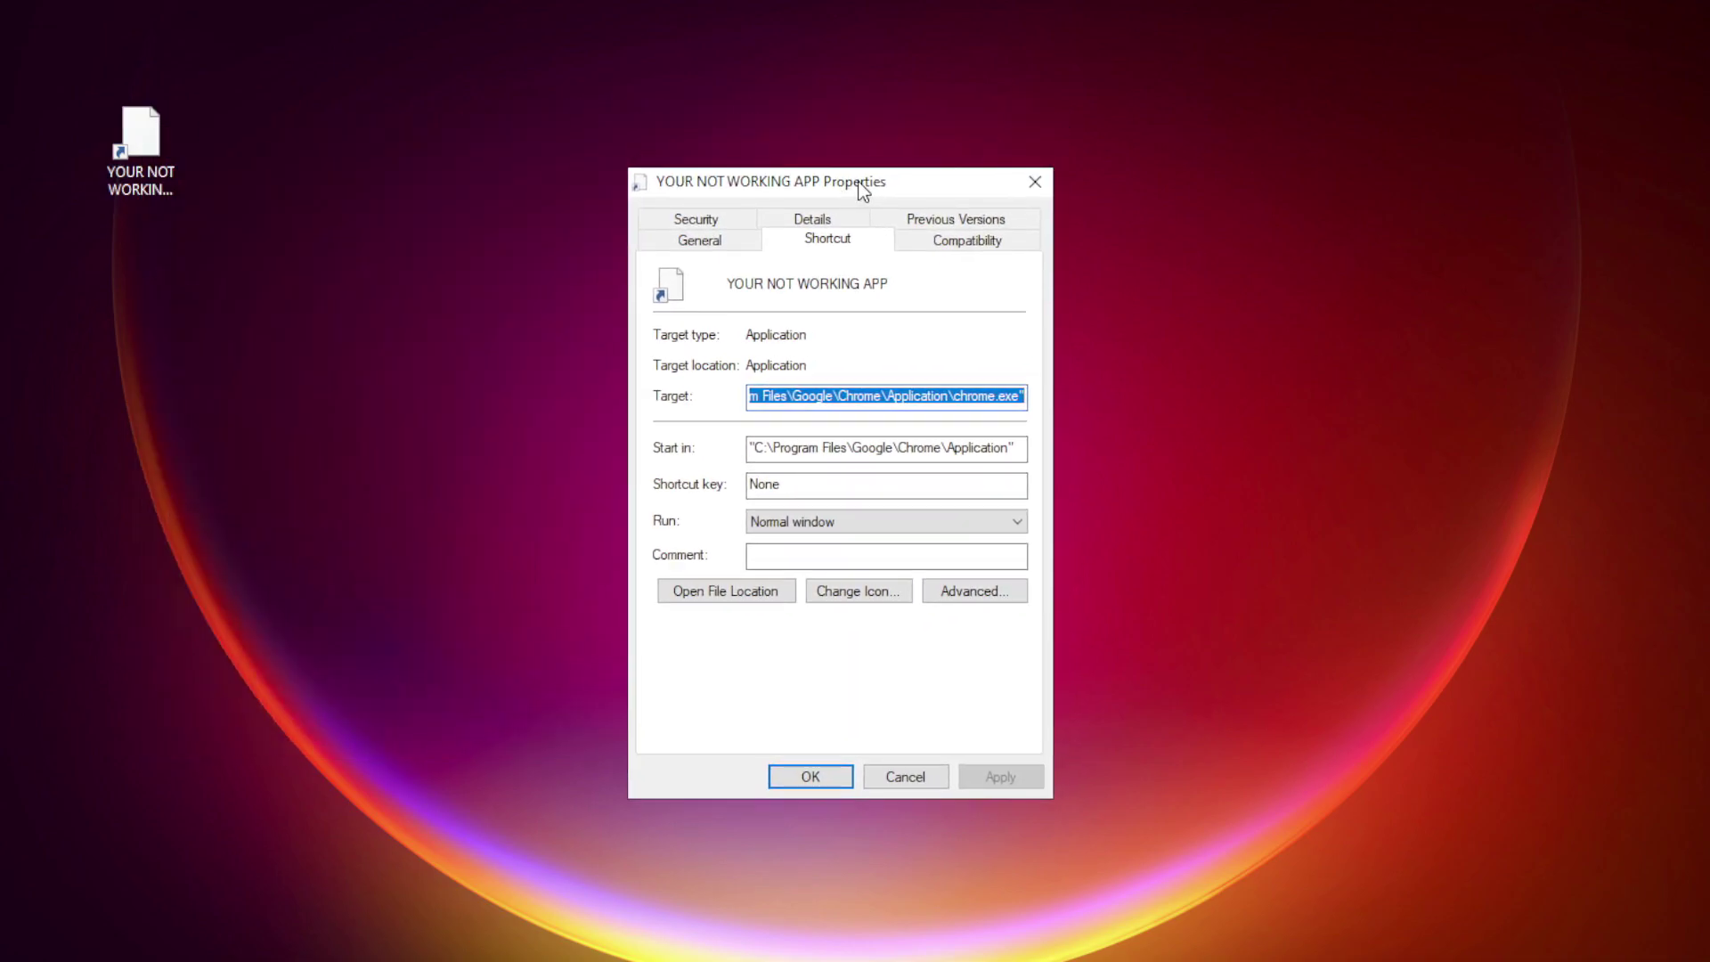
left_click(1001, 242)
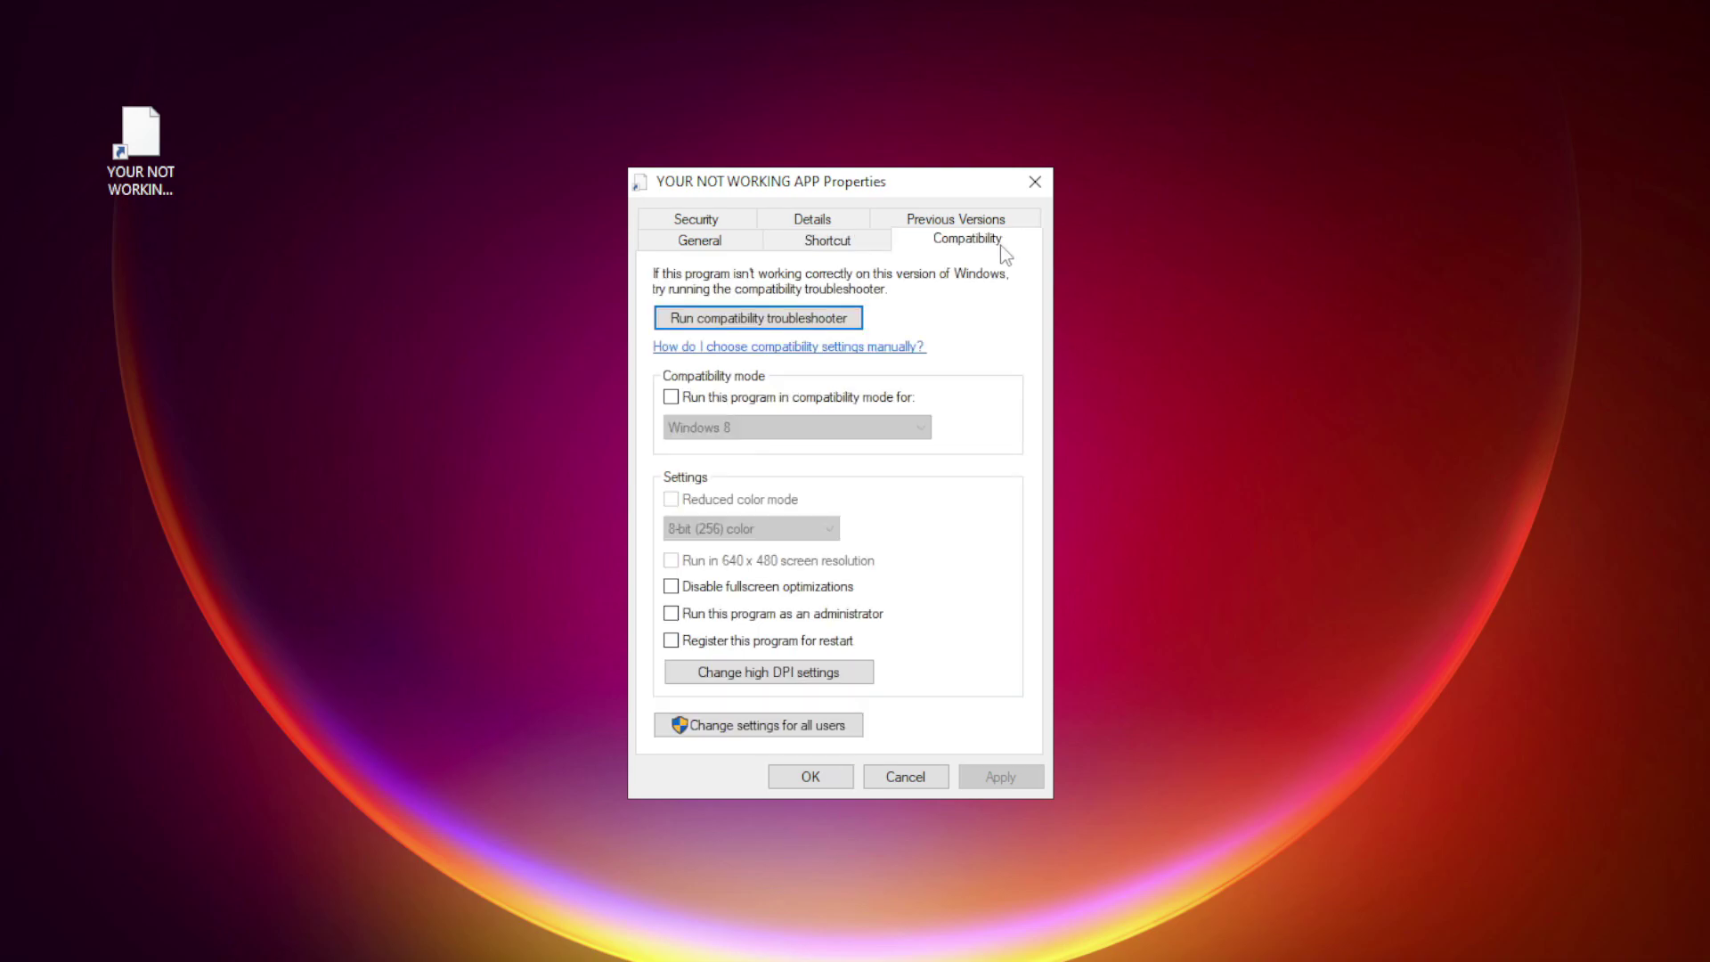
left_click(694, 397)
left_click(753, 427)
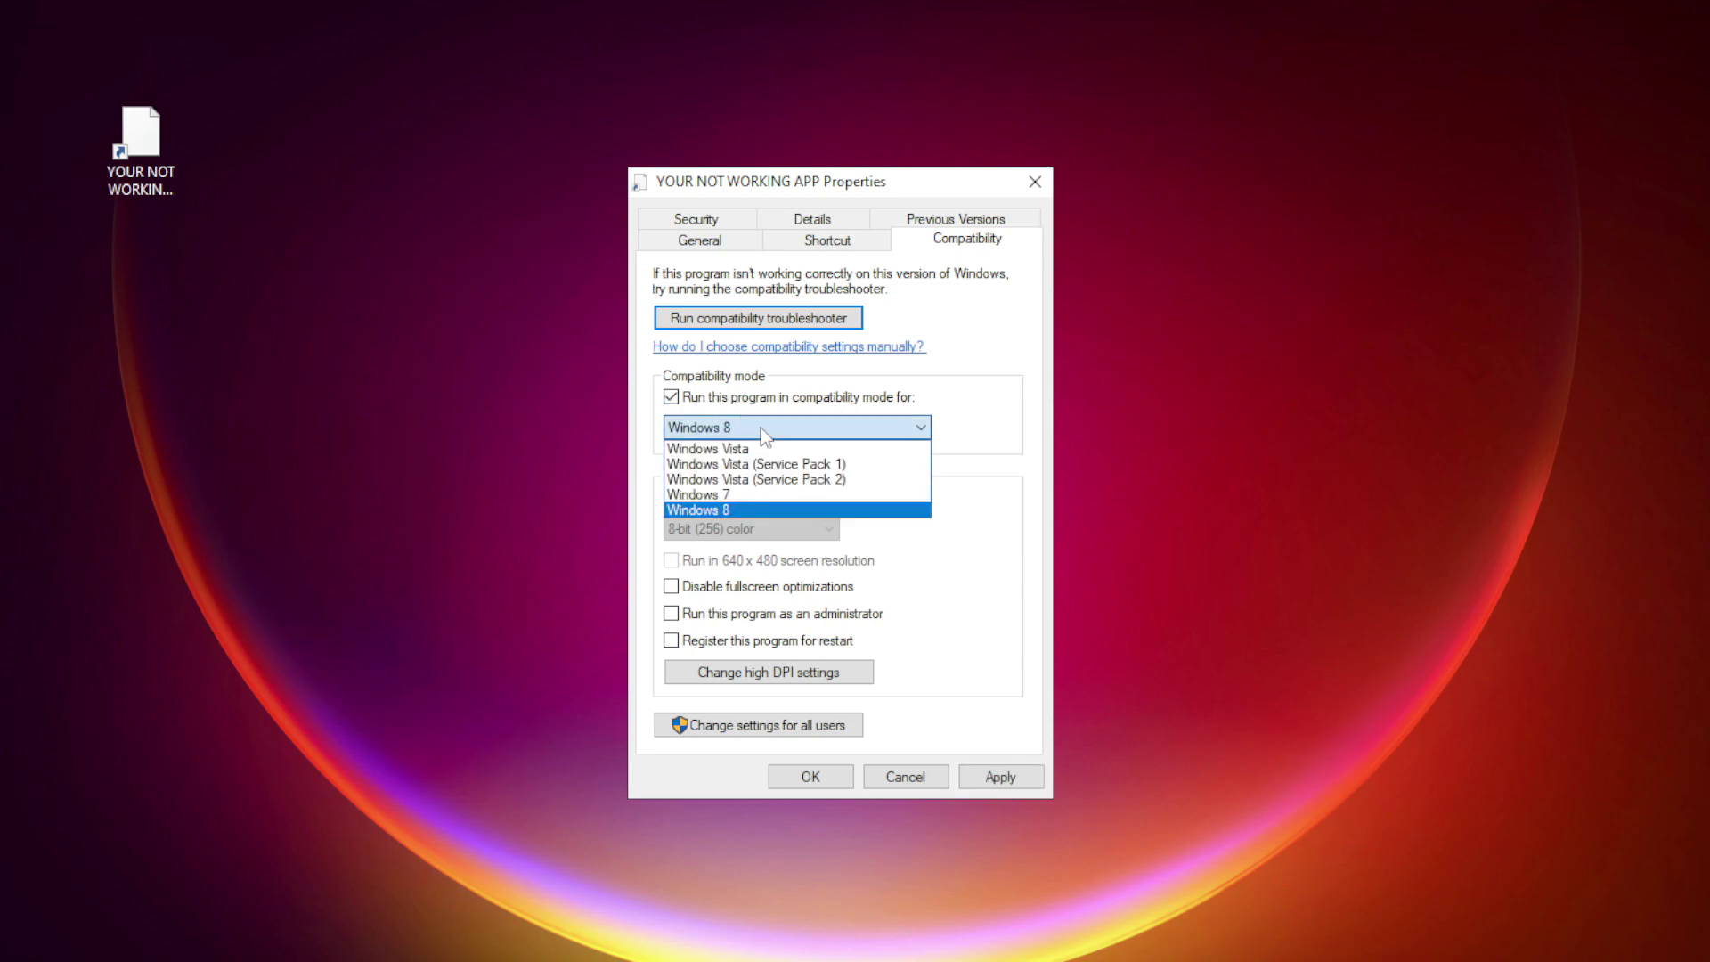
left_click(746, 506)
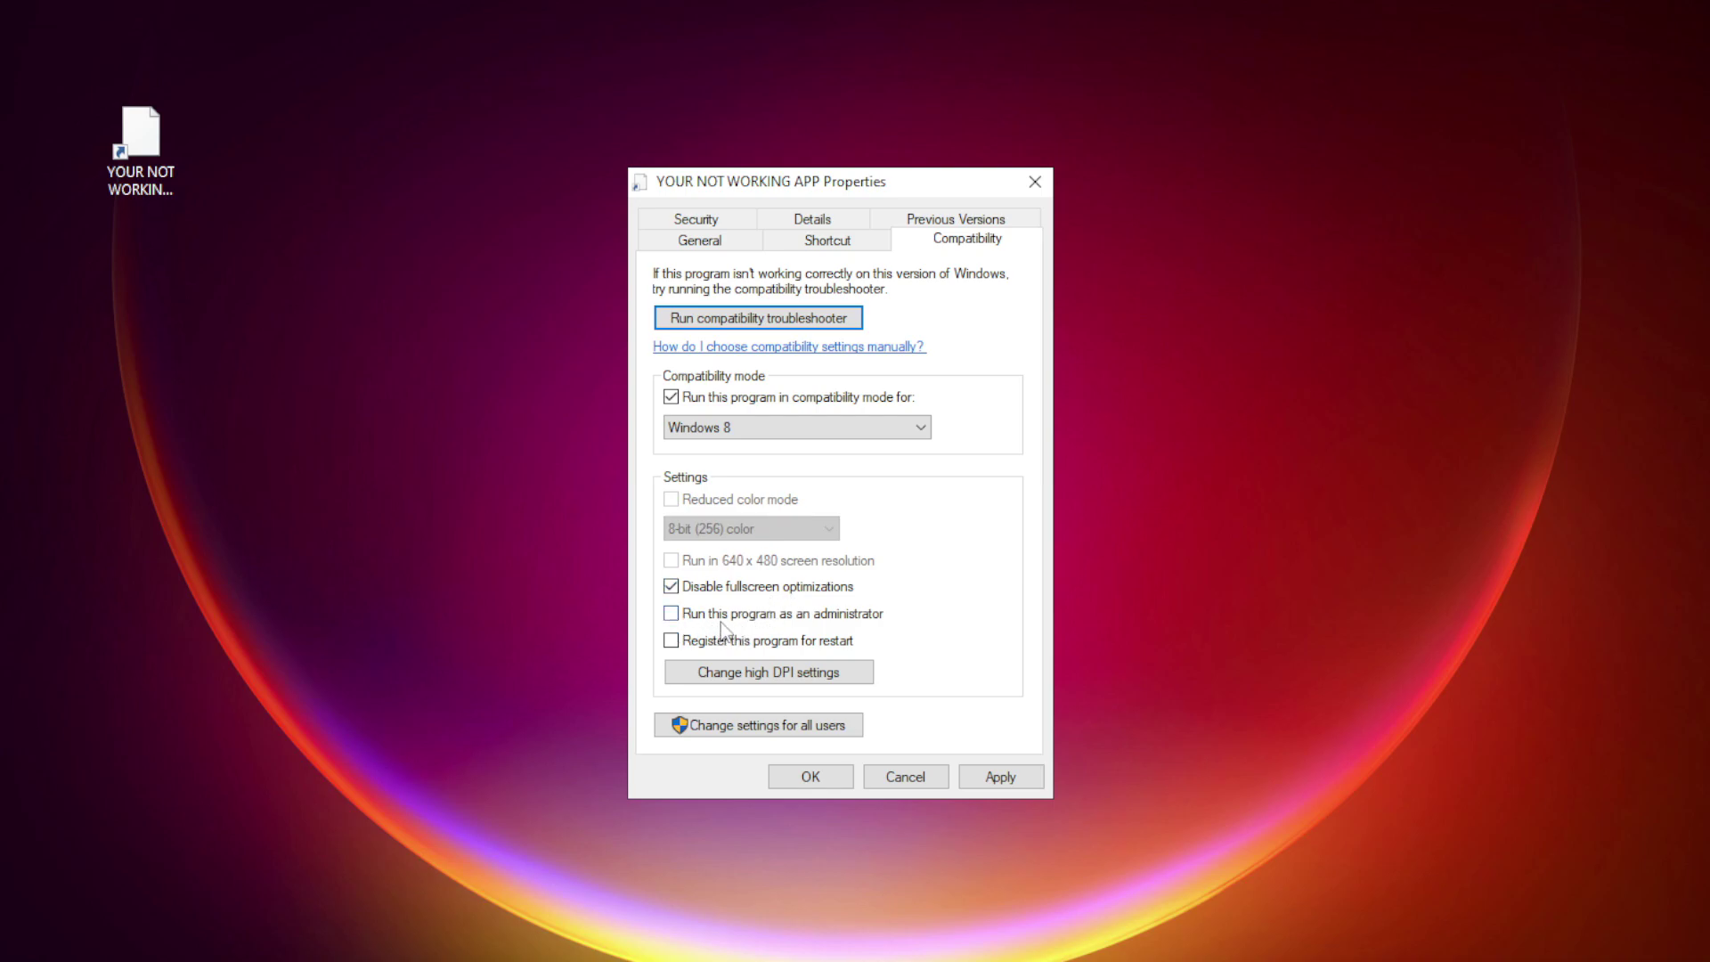
left_click(1014, 783)
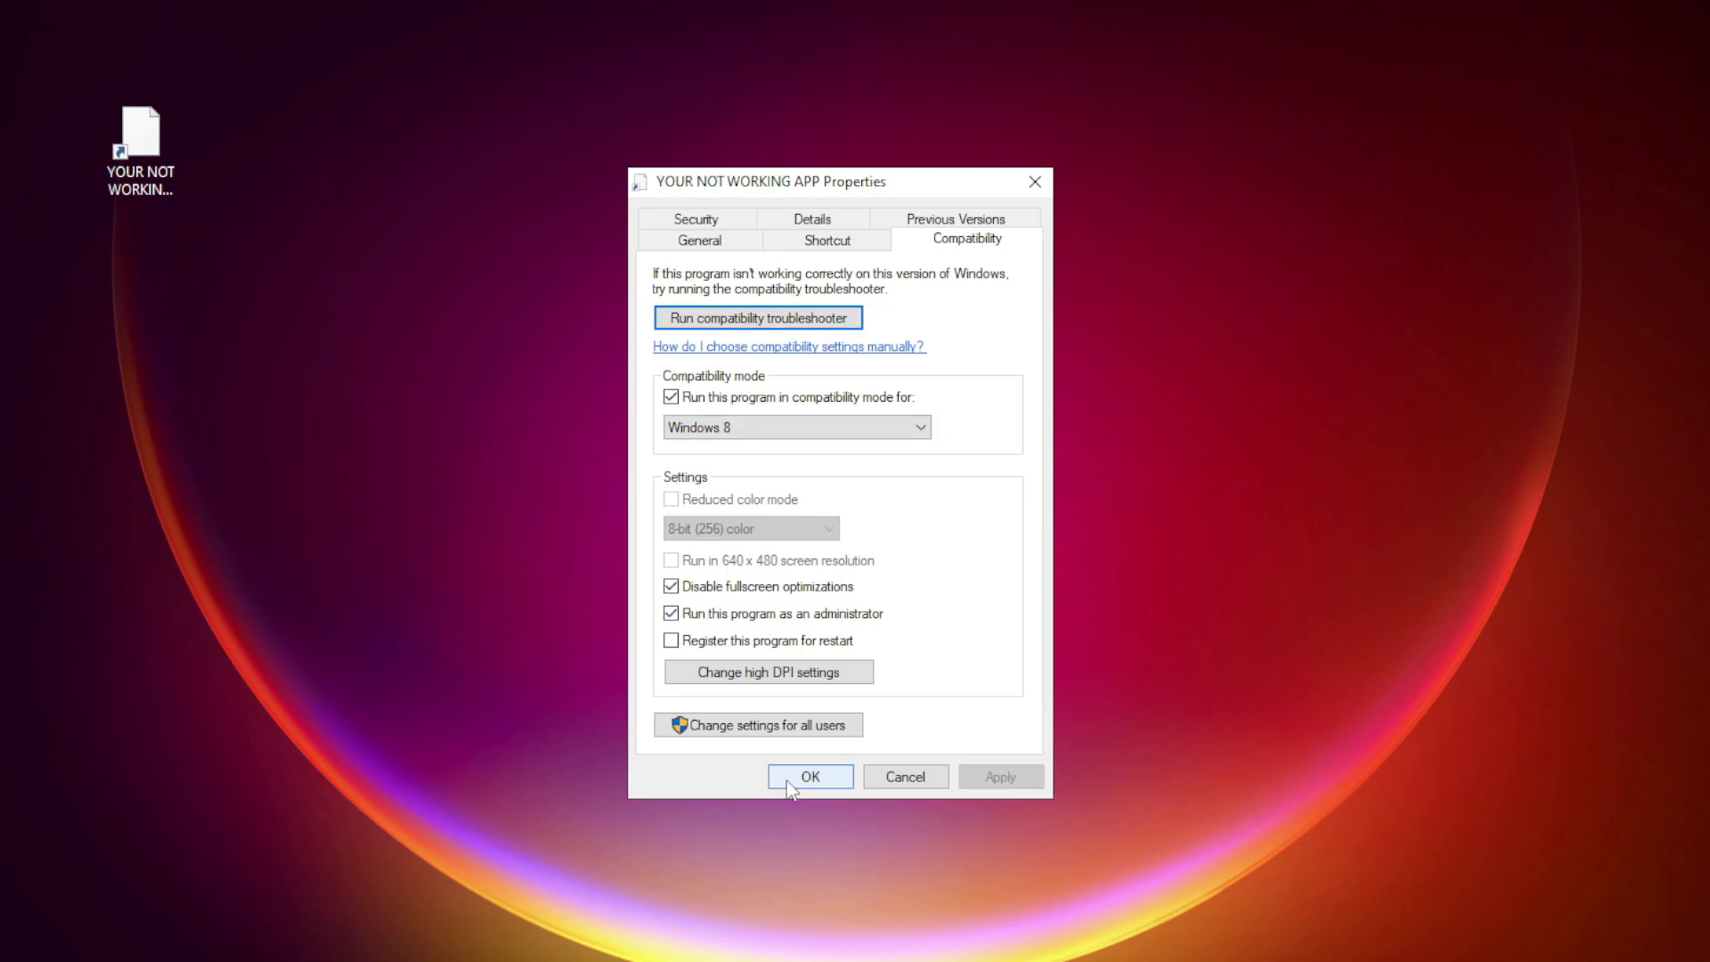
left_click(812, 782)
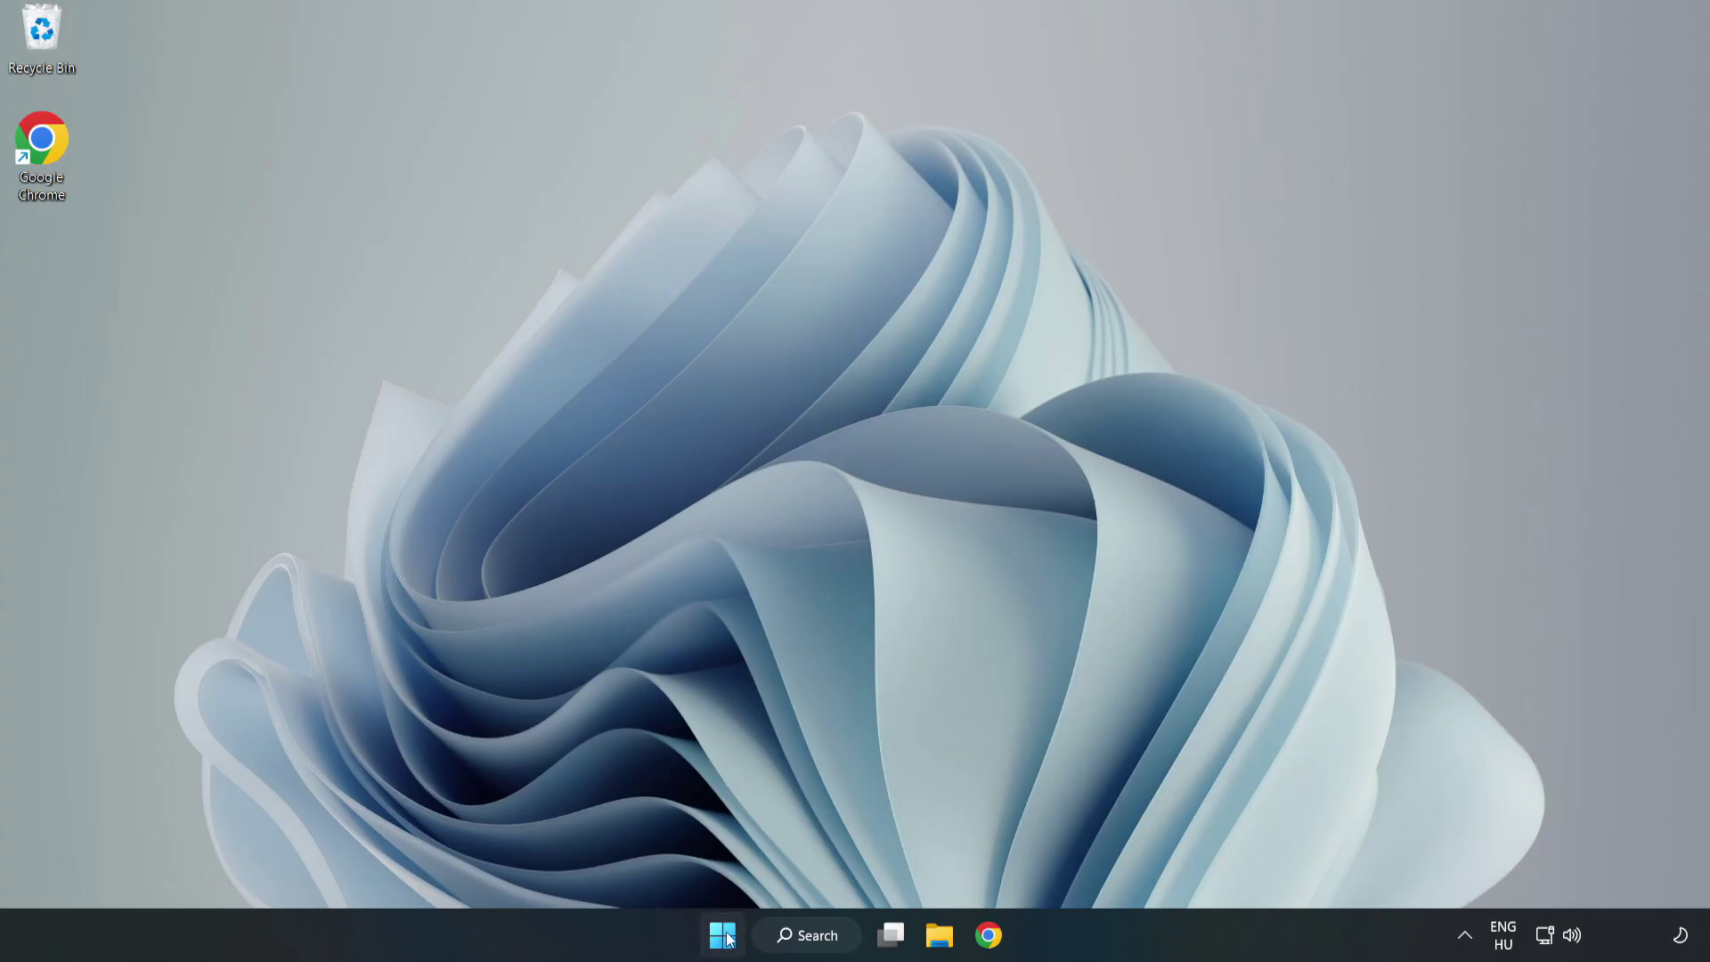
Step: In Task Manager's Startup apps, disable Cortana, Microsoft Edge, Microsoft Teams and Phone Link
right_click(727, 945)
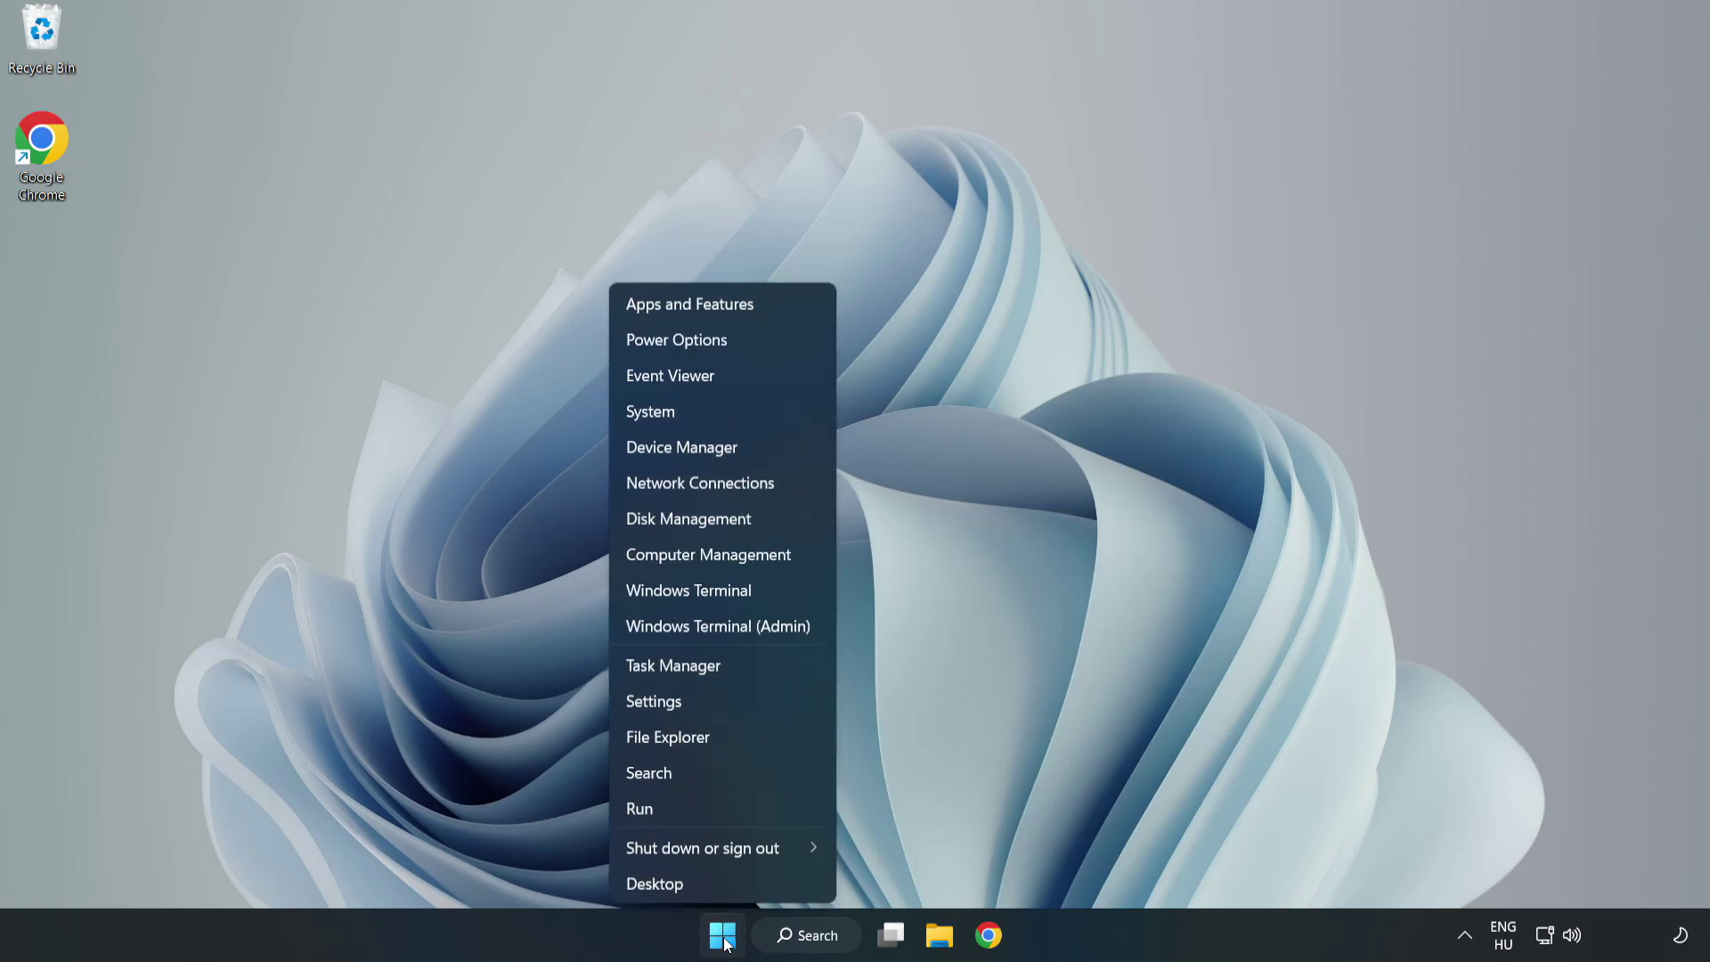
left_click(720, 667)
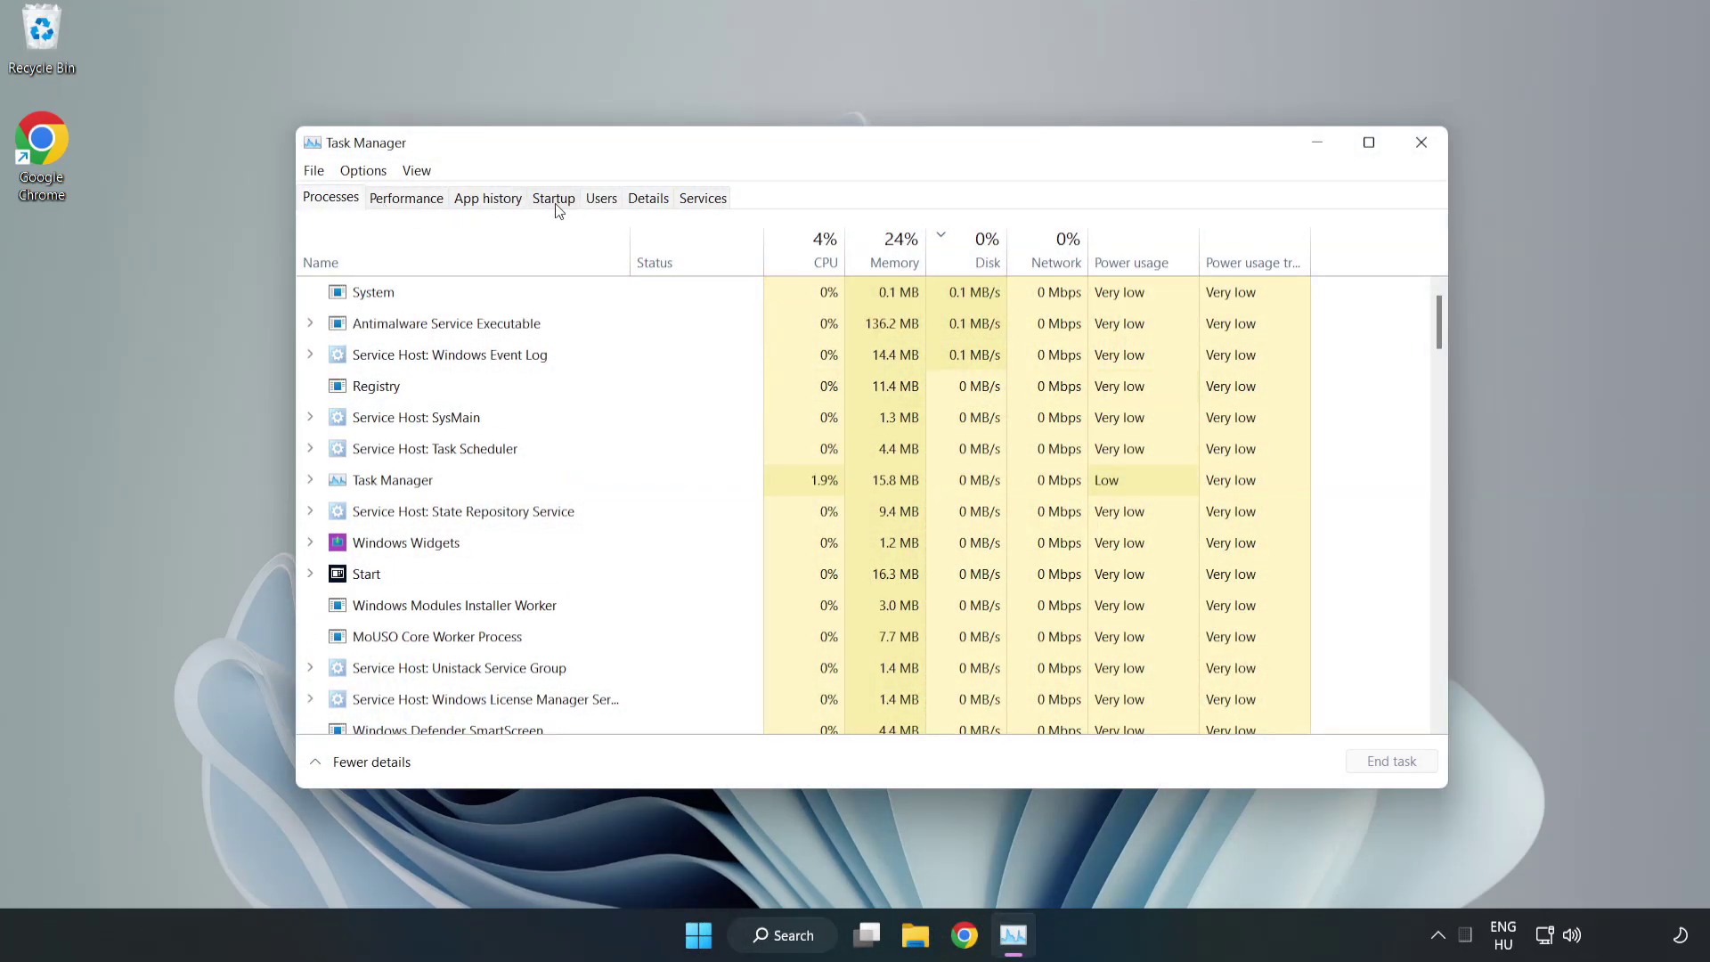
left_click(556, 203)
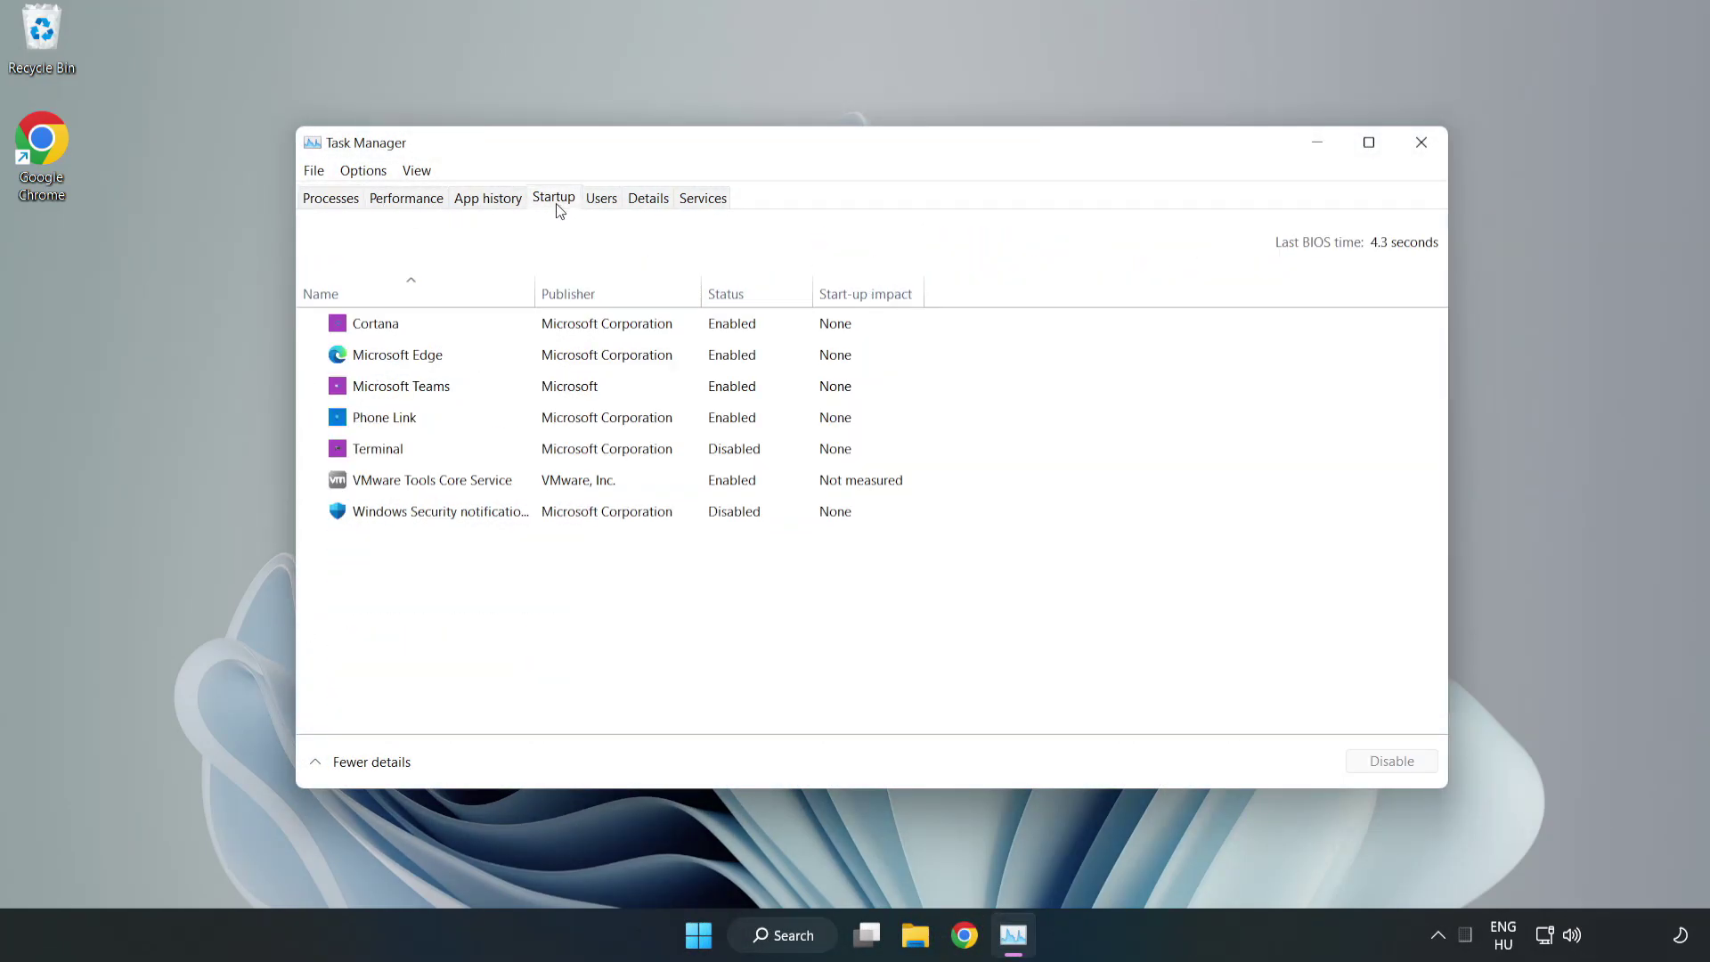
left_click(595, 331)
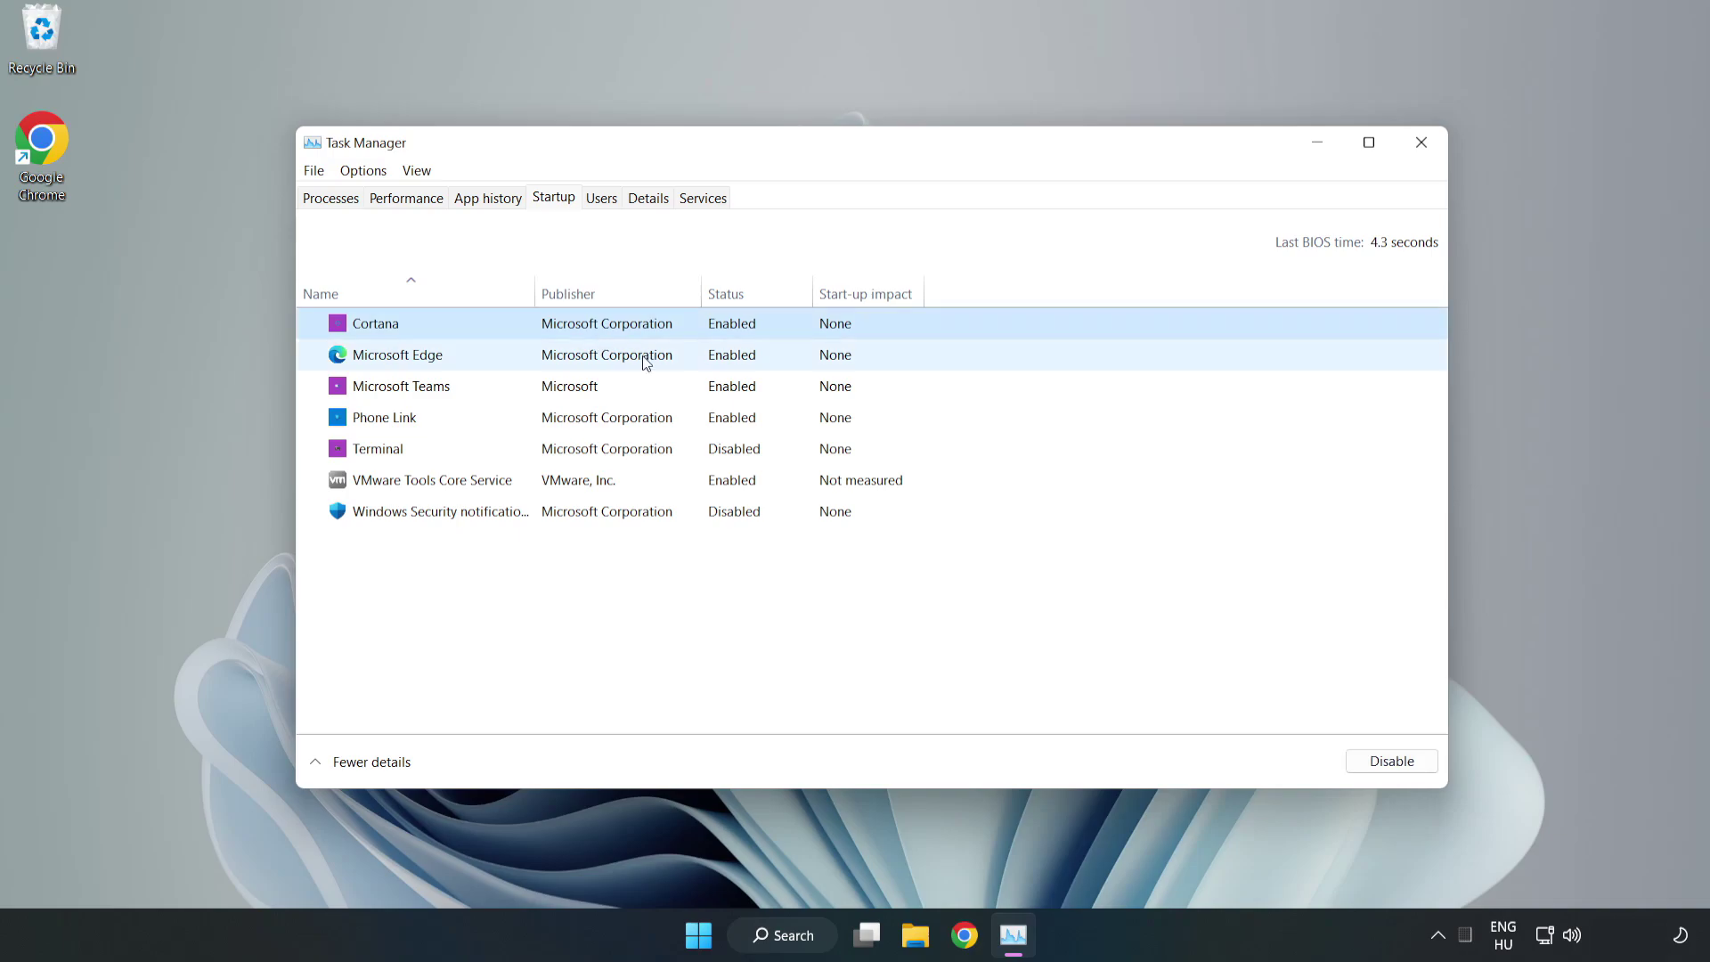
left_click(1357, 753)
left_click(748, 366)
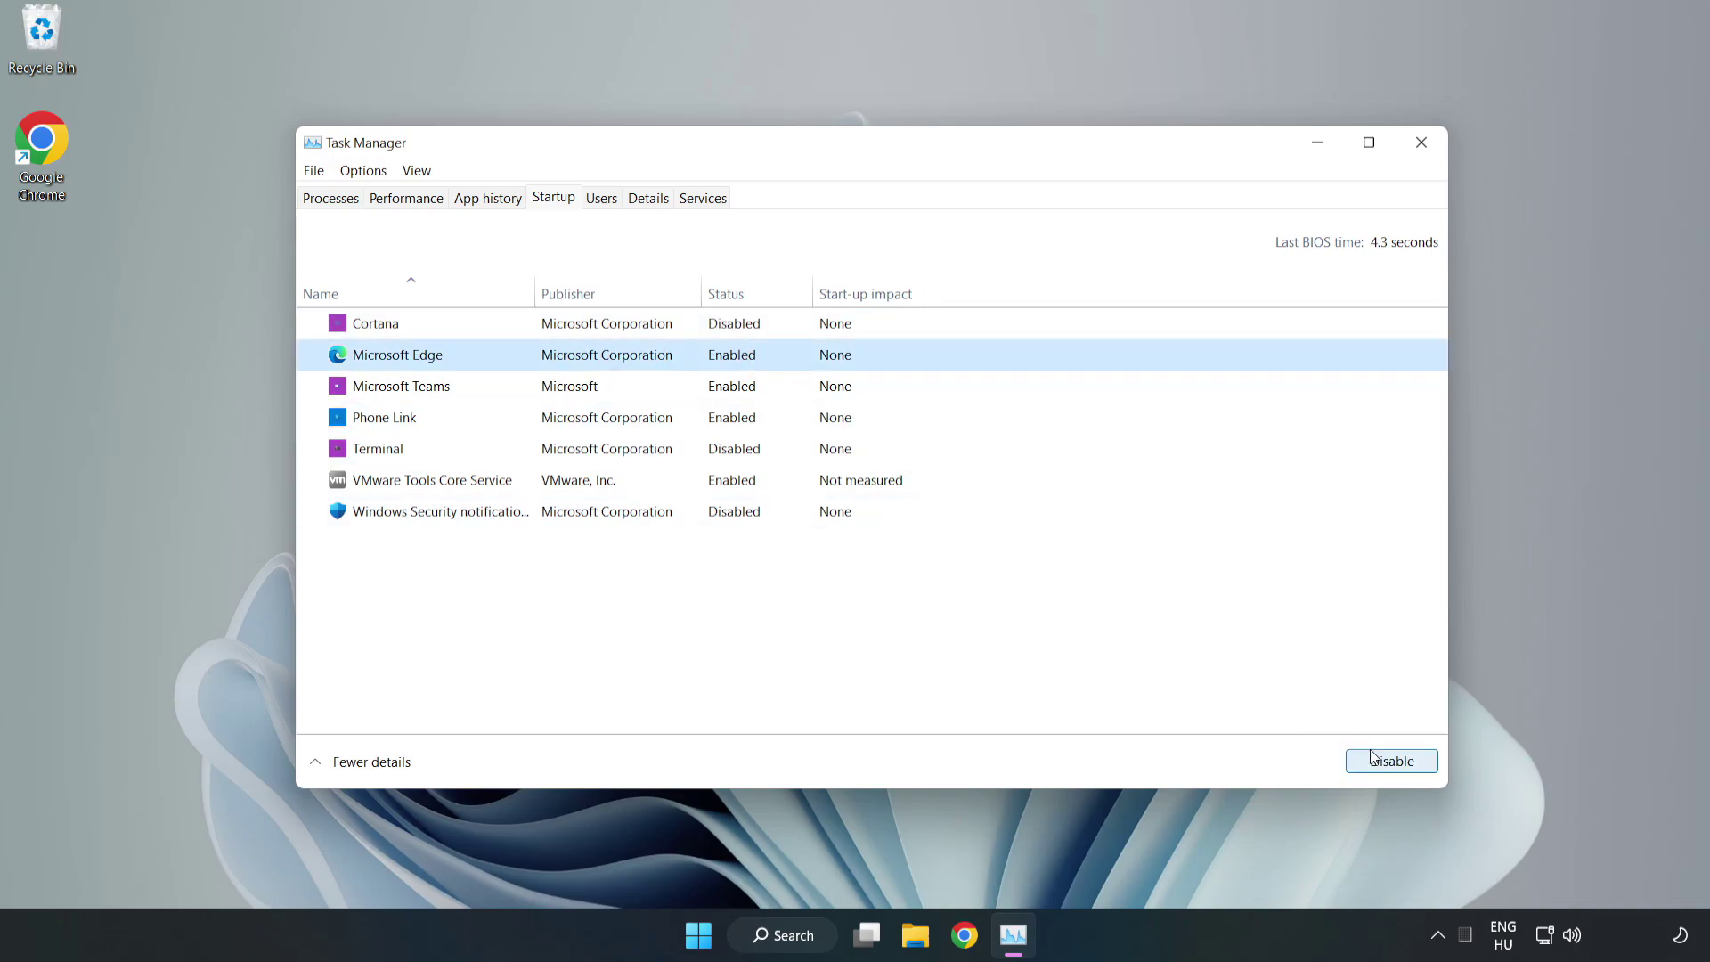
left_click(1372, 757)
left_click(587, 390)
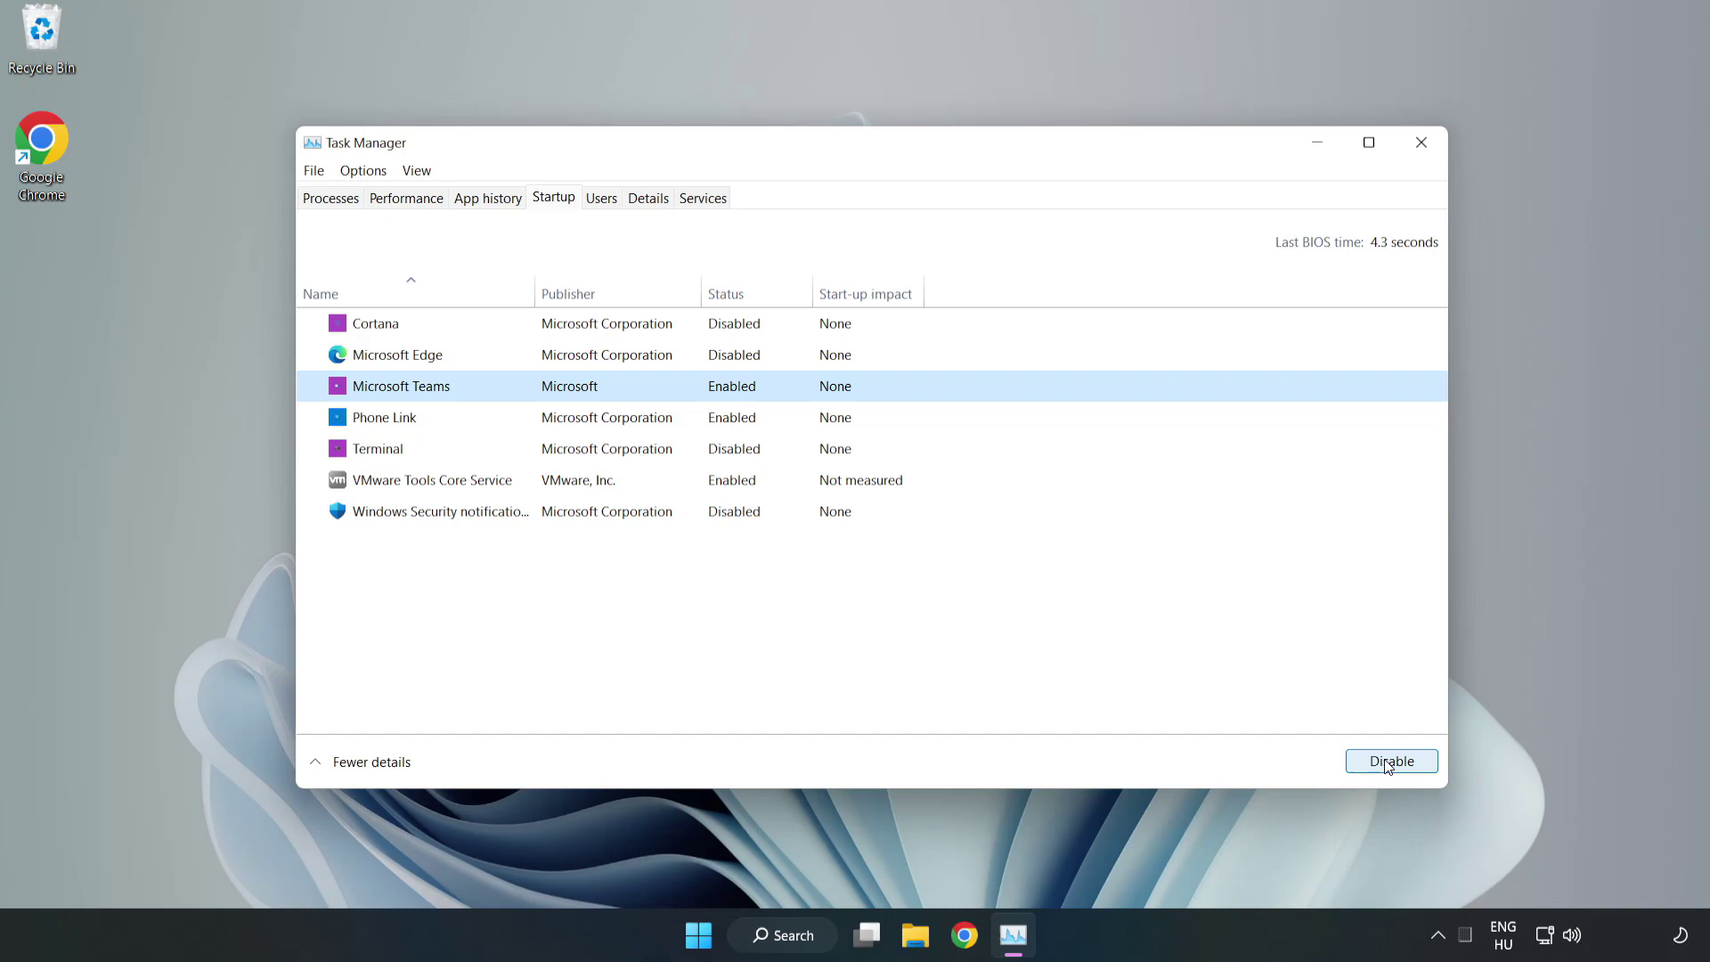
left_click(1386, 766)
left_click(575, 424)
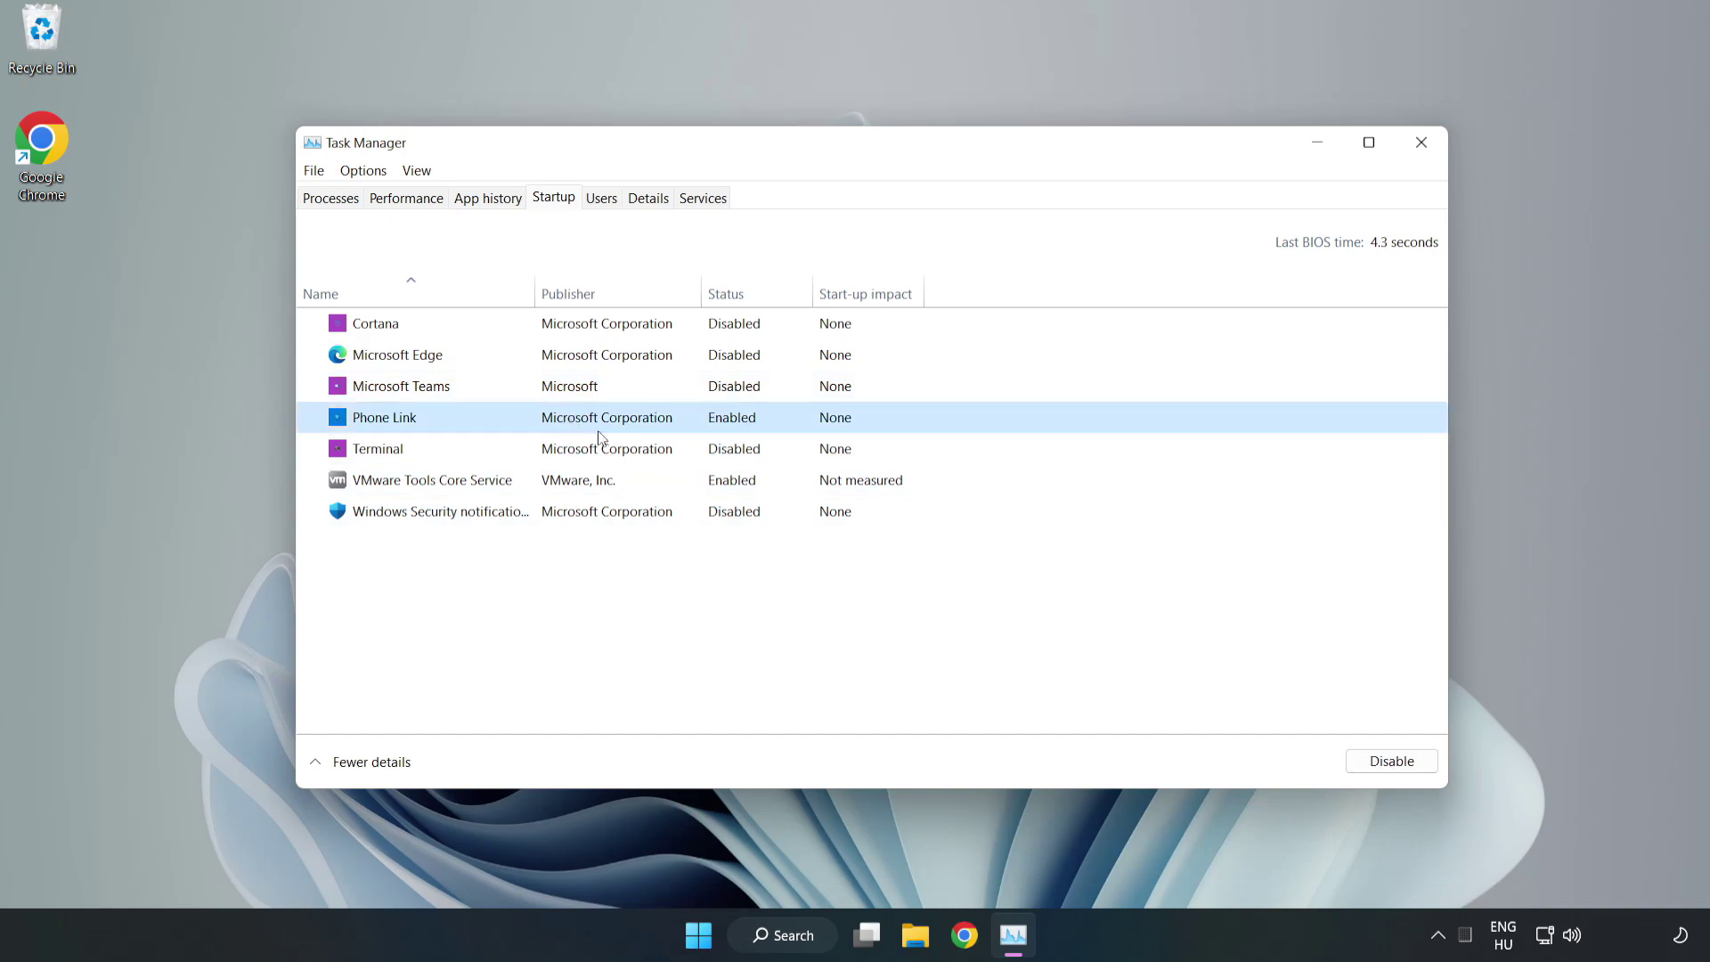
left_click(1398, 766)
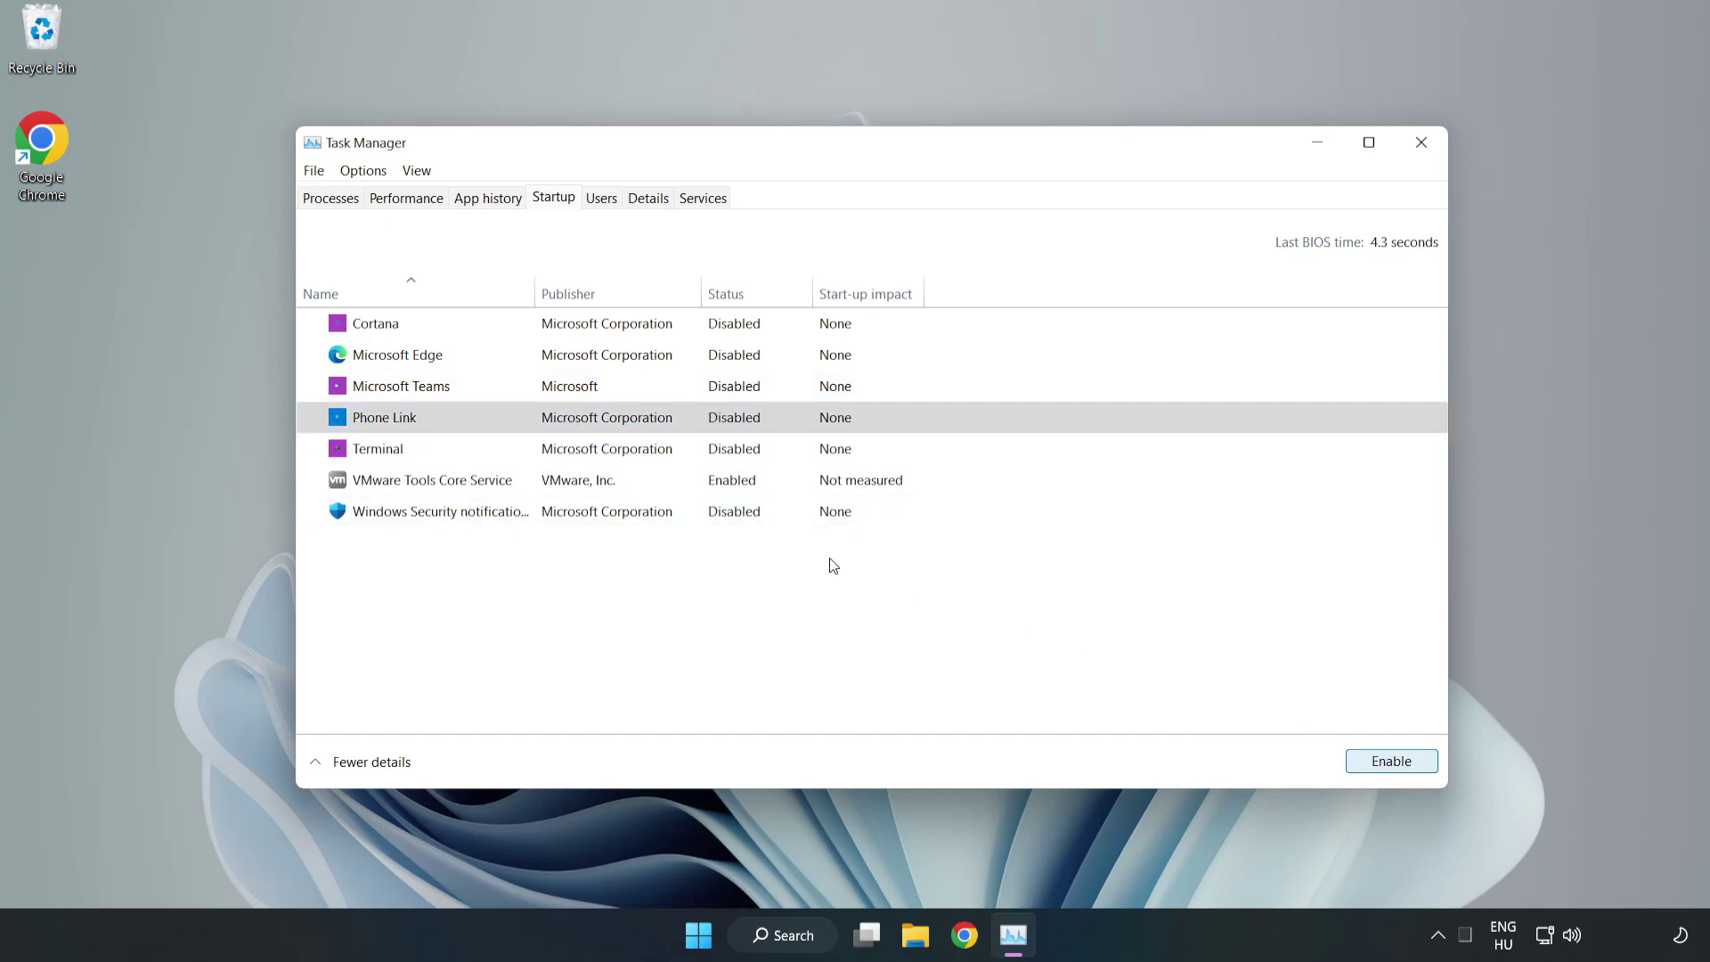
left_click(1422, 145)
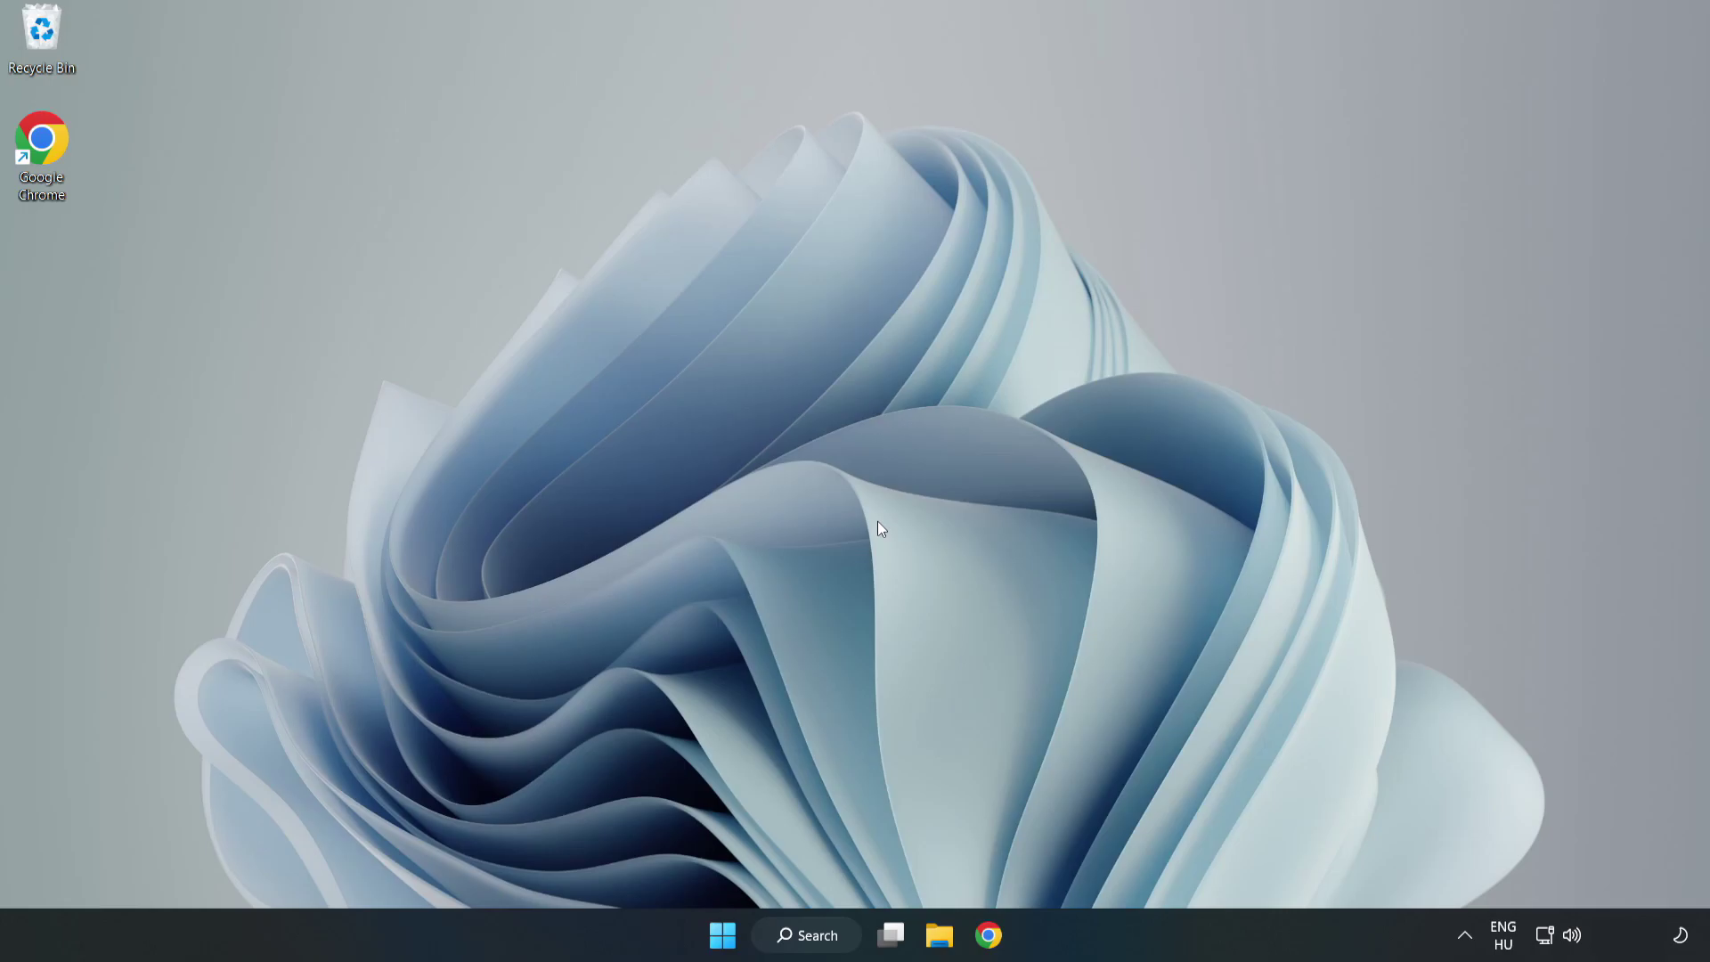
Step: On Chrome's DirectX End-User Runtime page, download the dxwebsetup.exe web installer
left_click(986, 946)
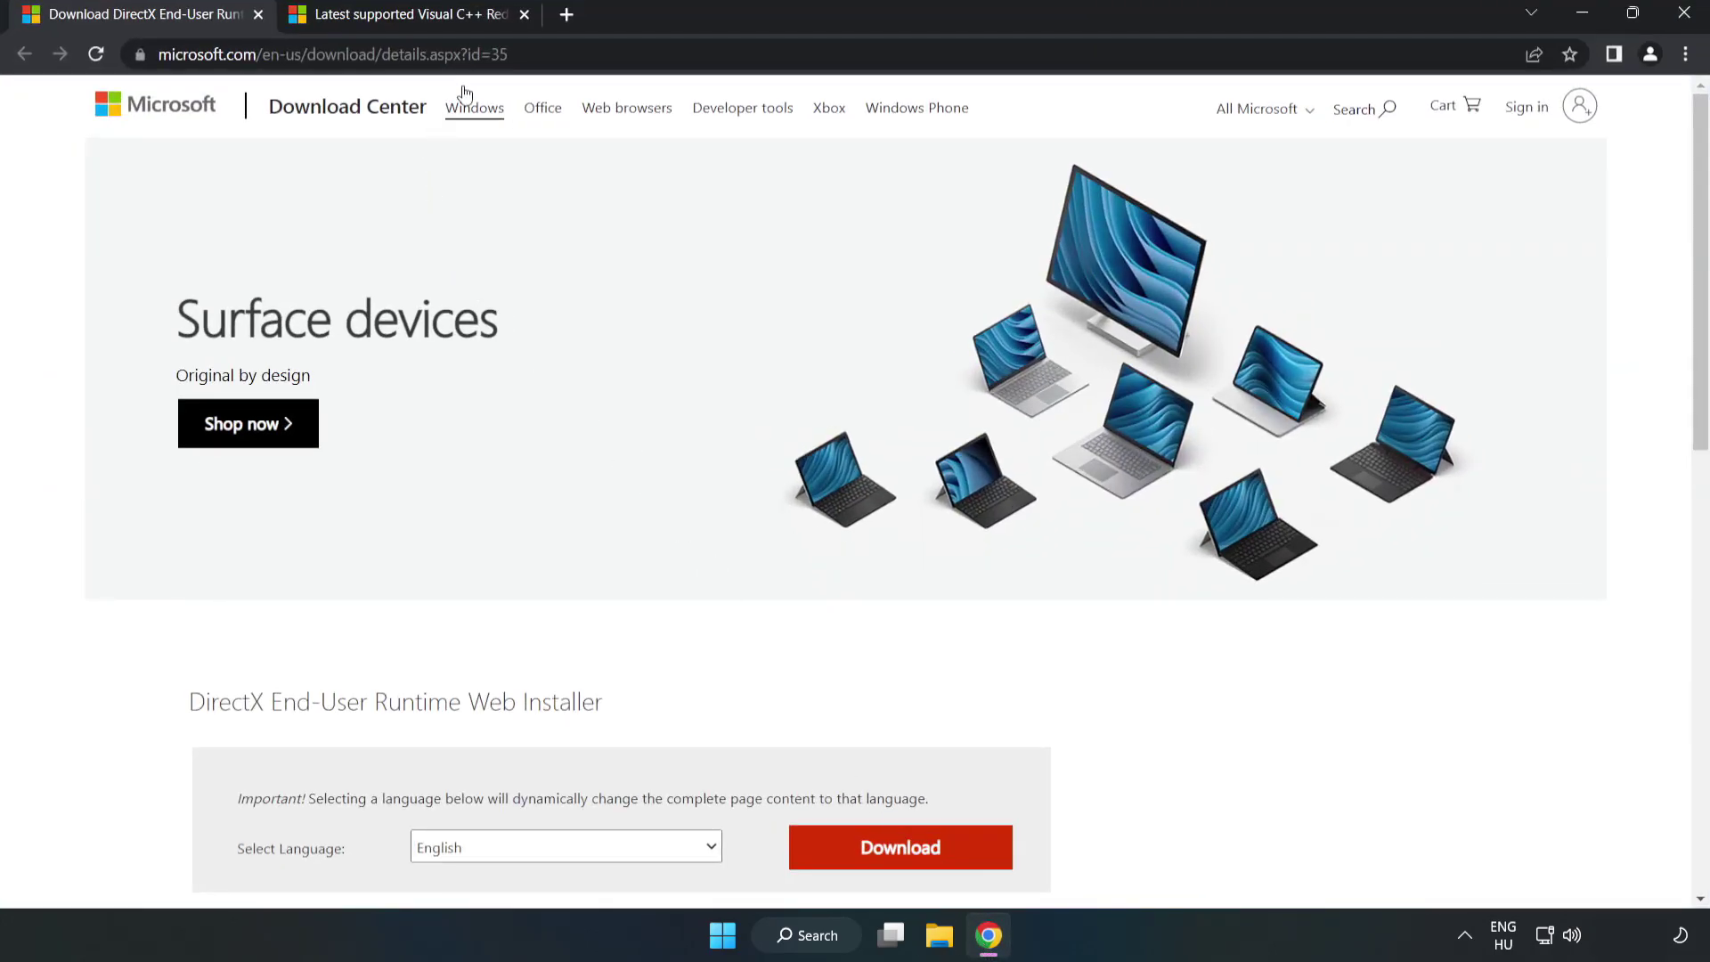
left_click(528, 54)
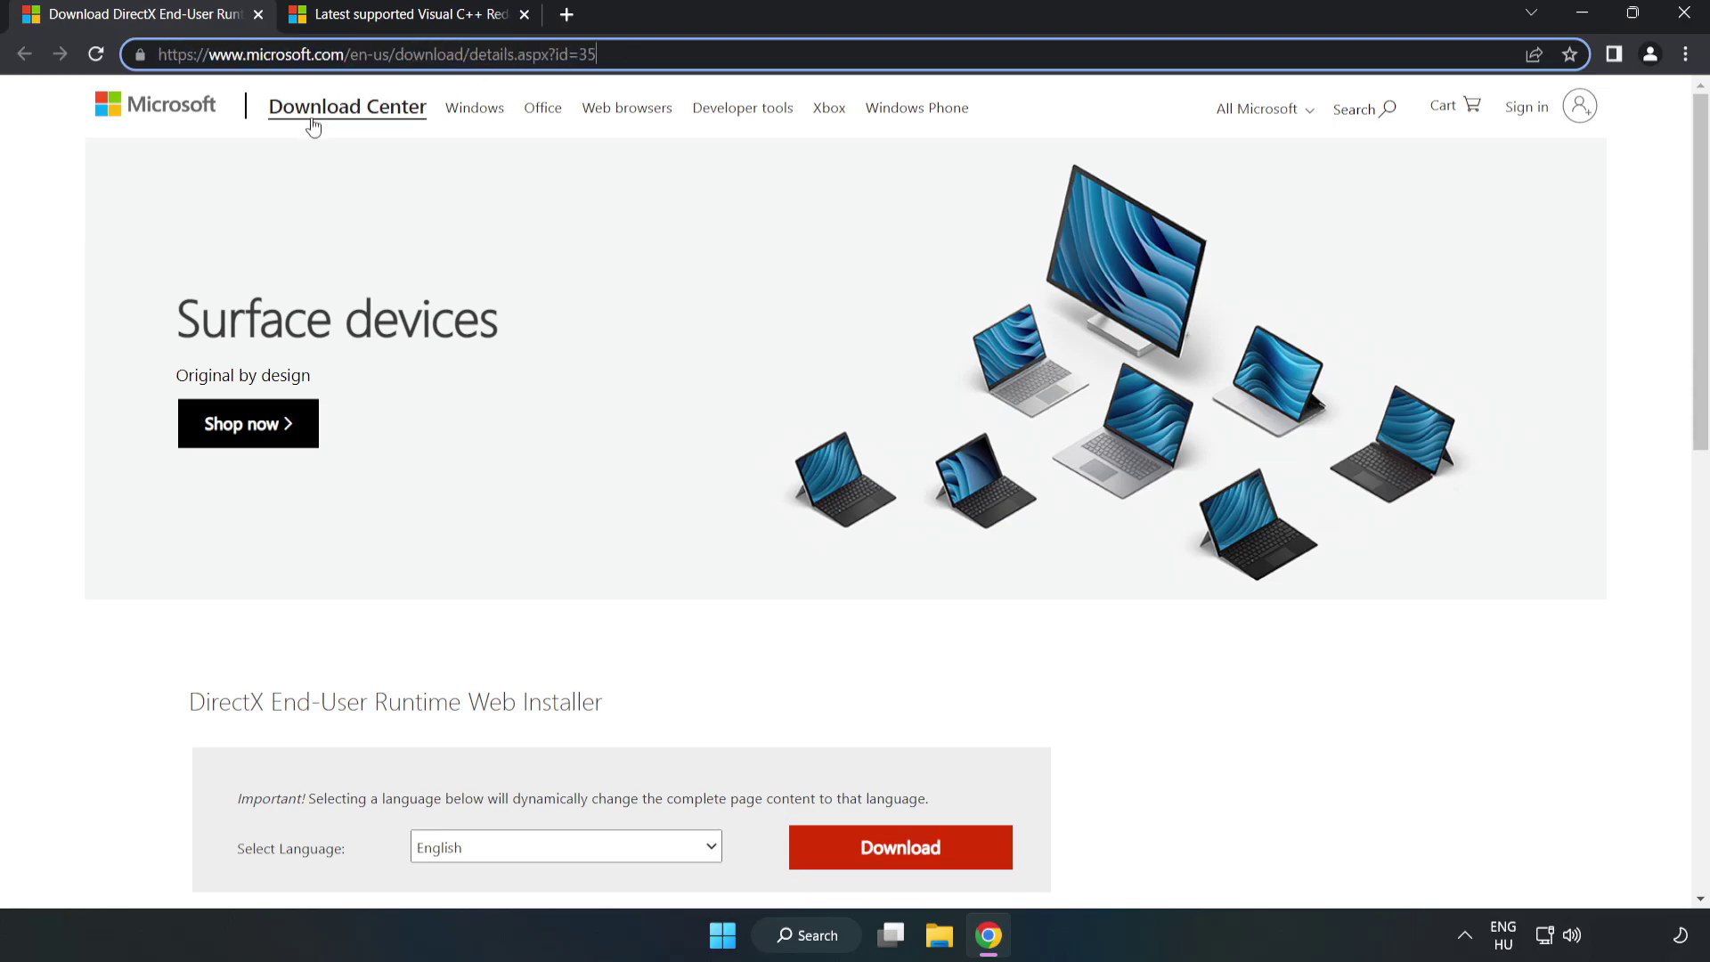
left_click(70, 203)
scroll(69, 203, "down", 3)
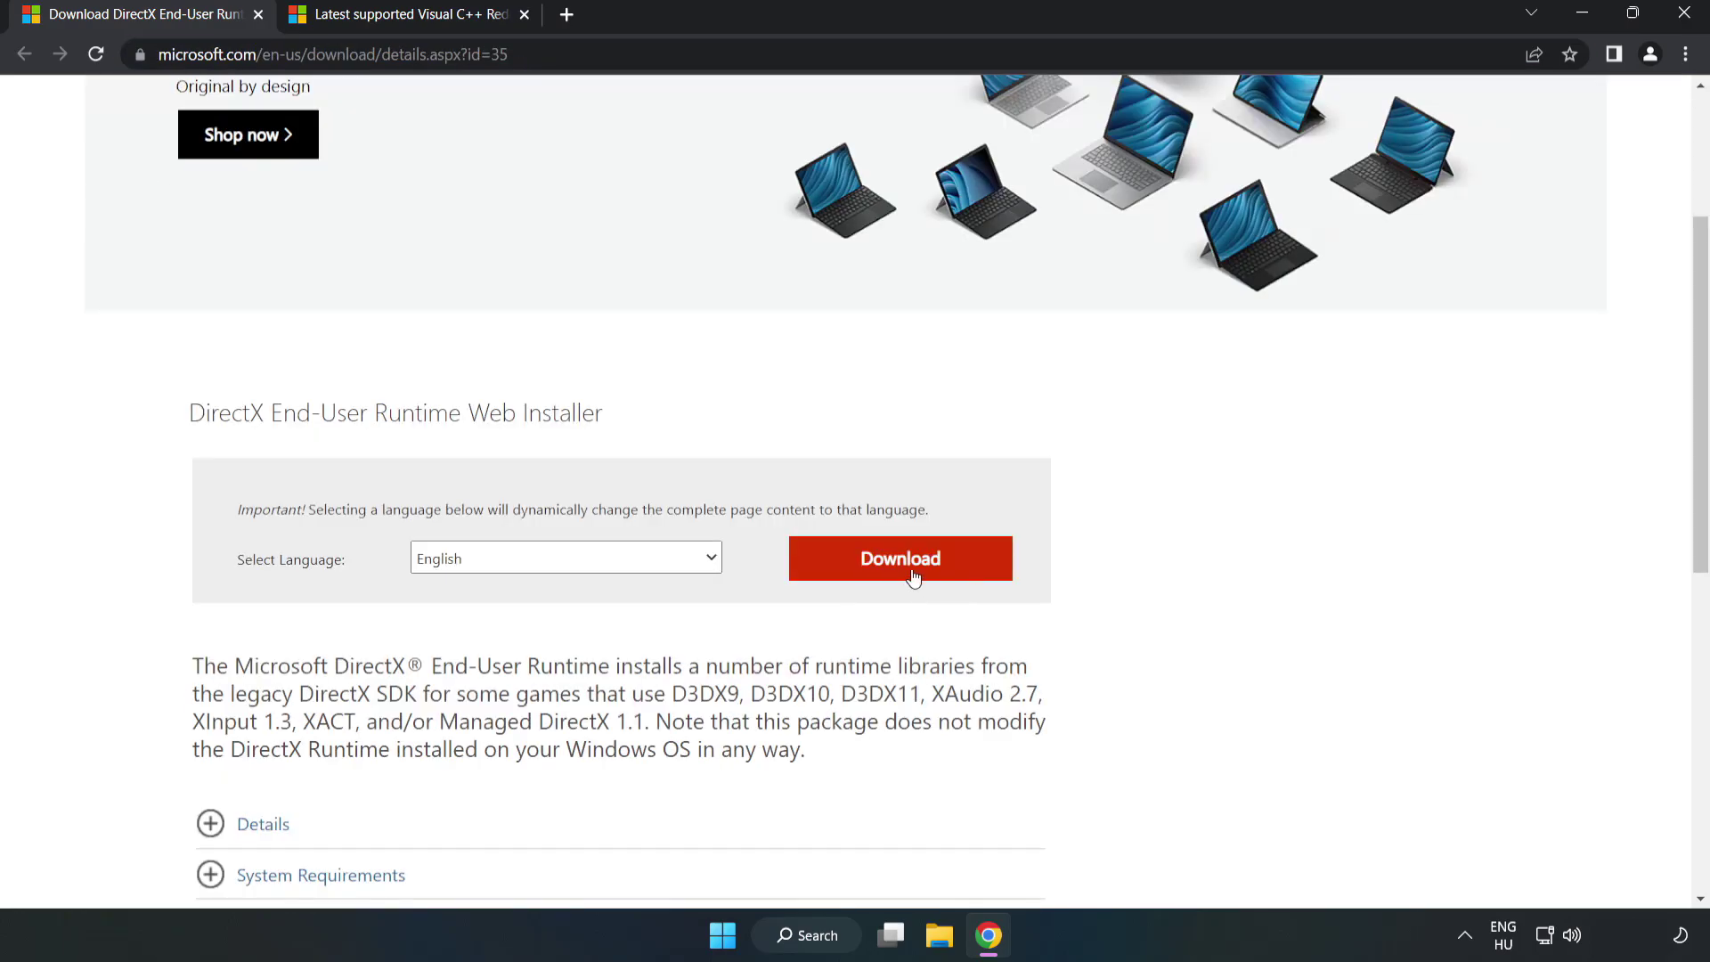
left_click(908, 572)
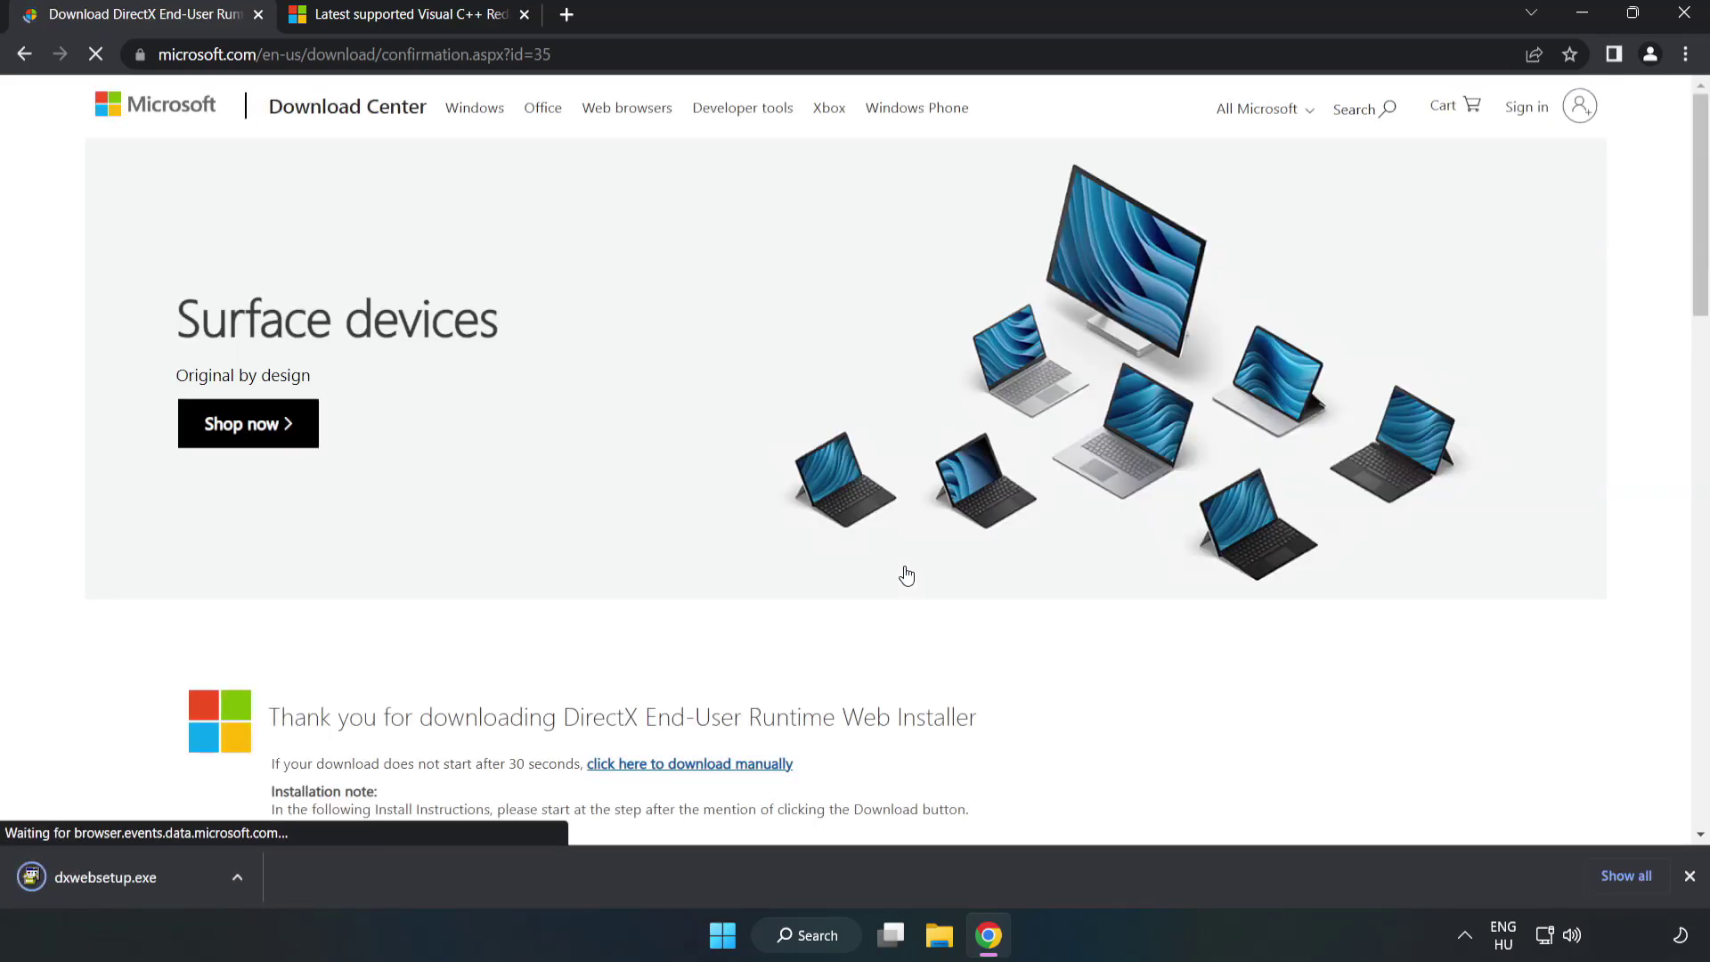
Step: Run dxwebsetup.exe, accept the license, skip the Bing Bar and finish DirectX Setup
left_click(125, 878)
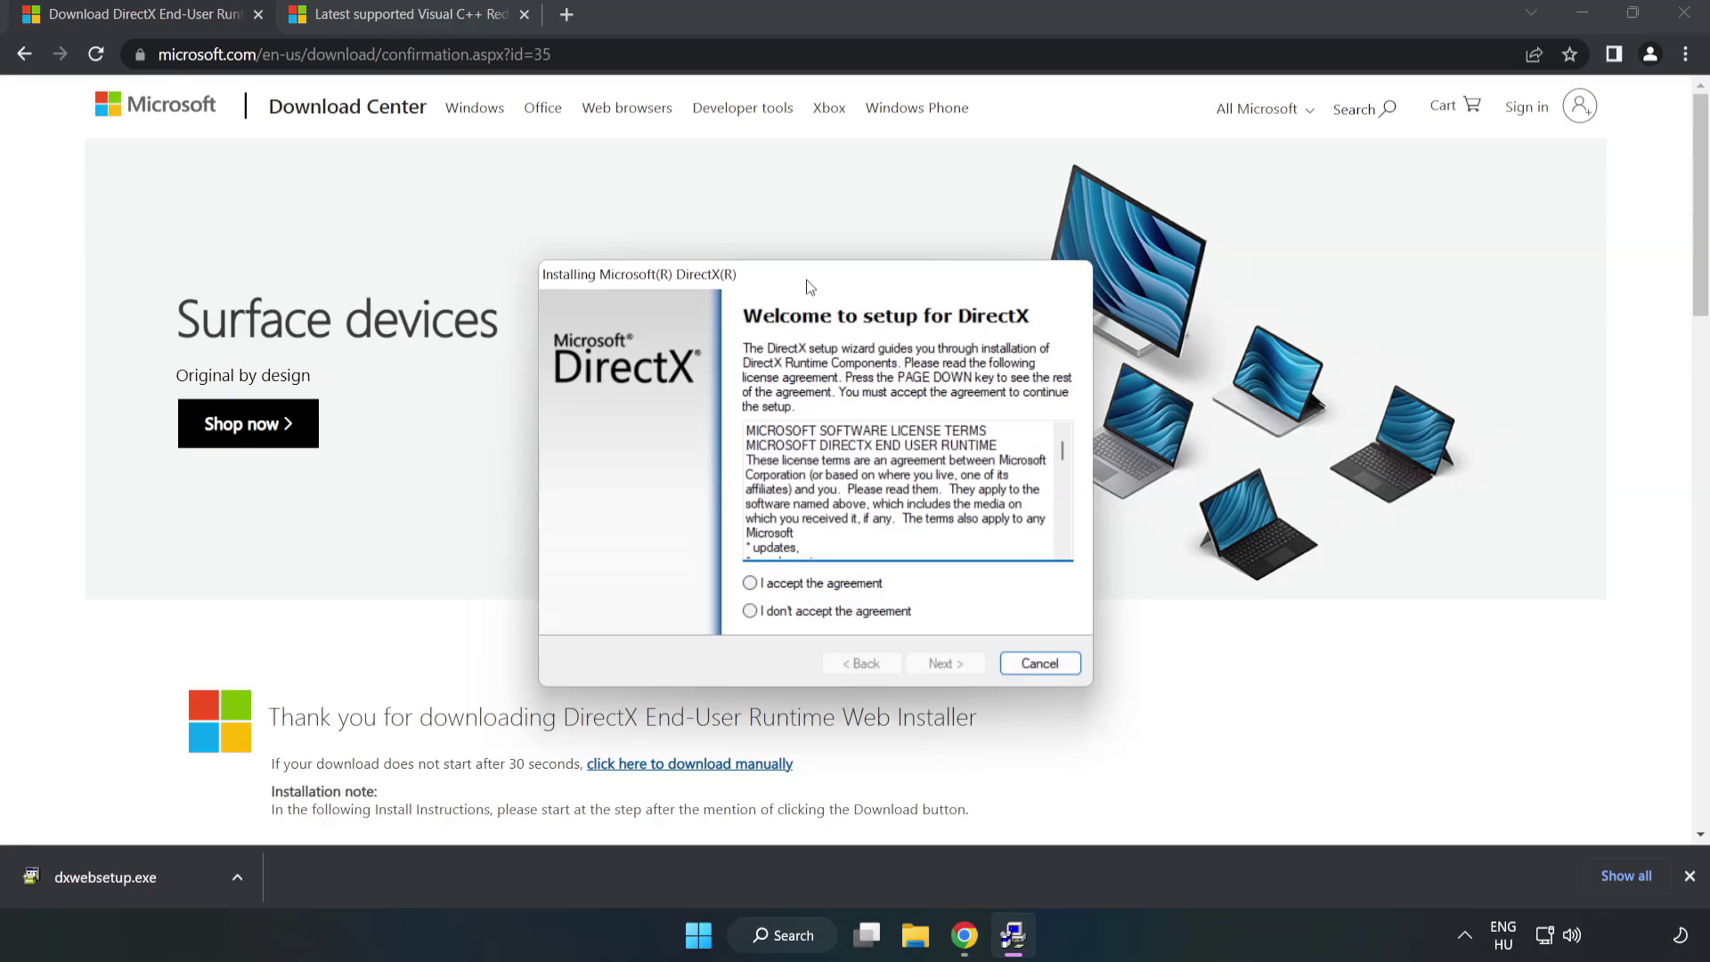
left_click_drag(1087, 452, 1086, 533)
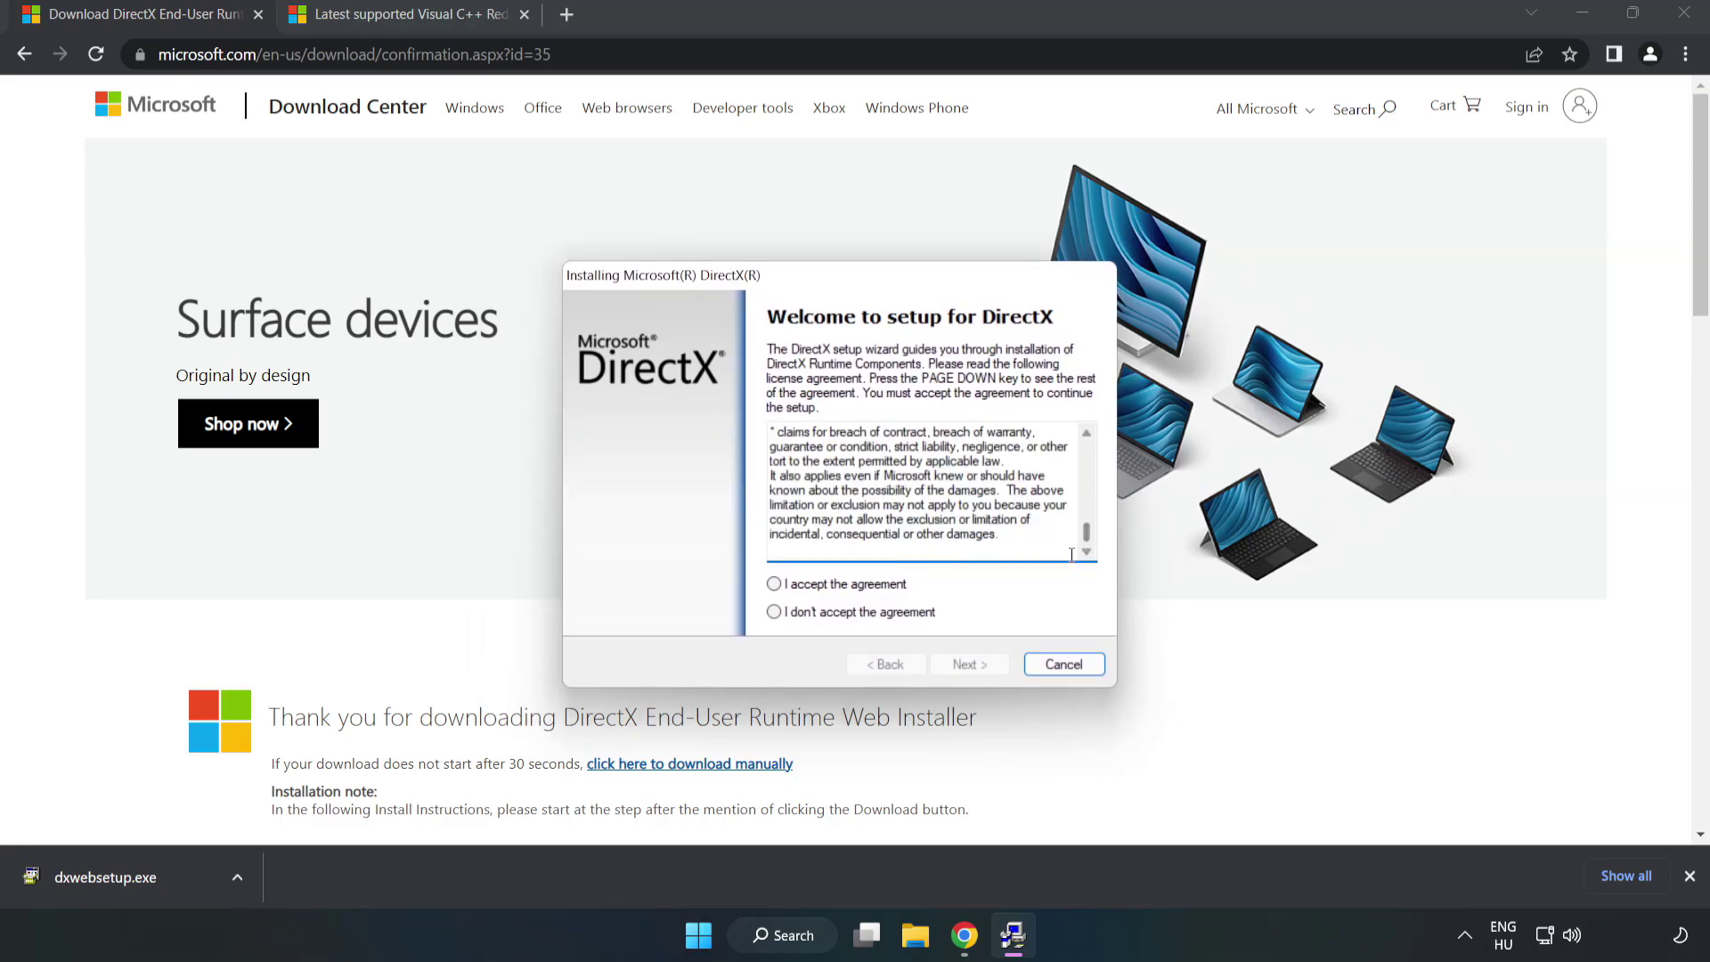
left_click(791, 588)
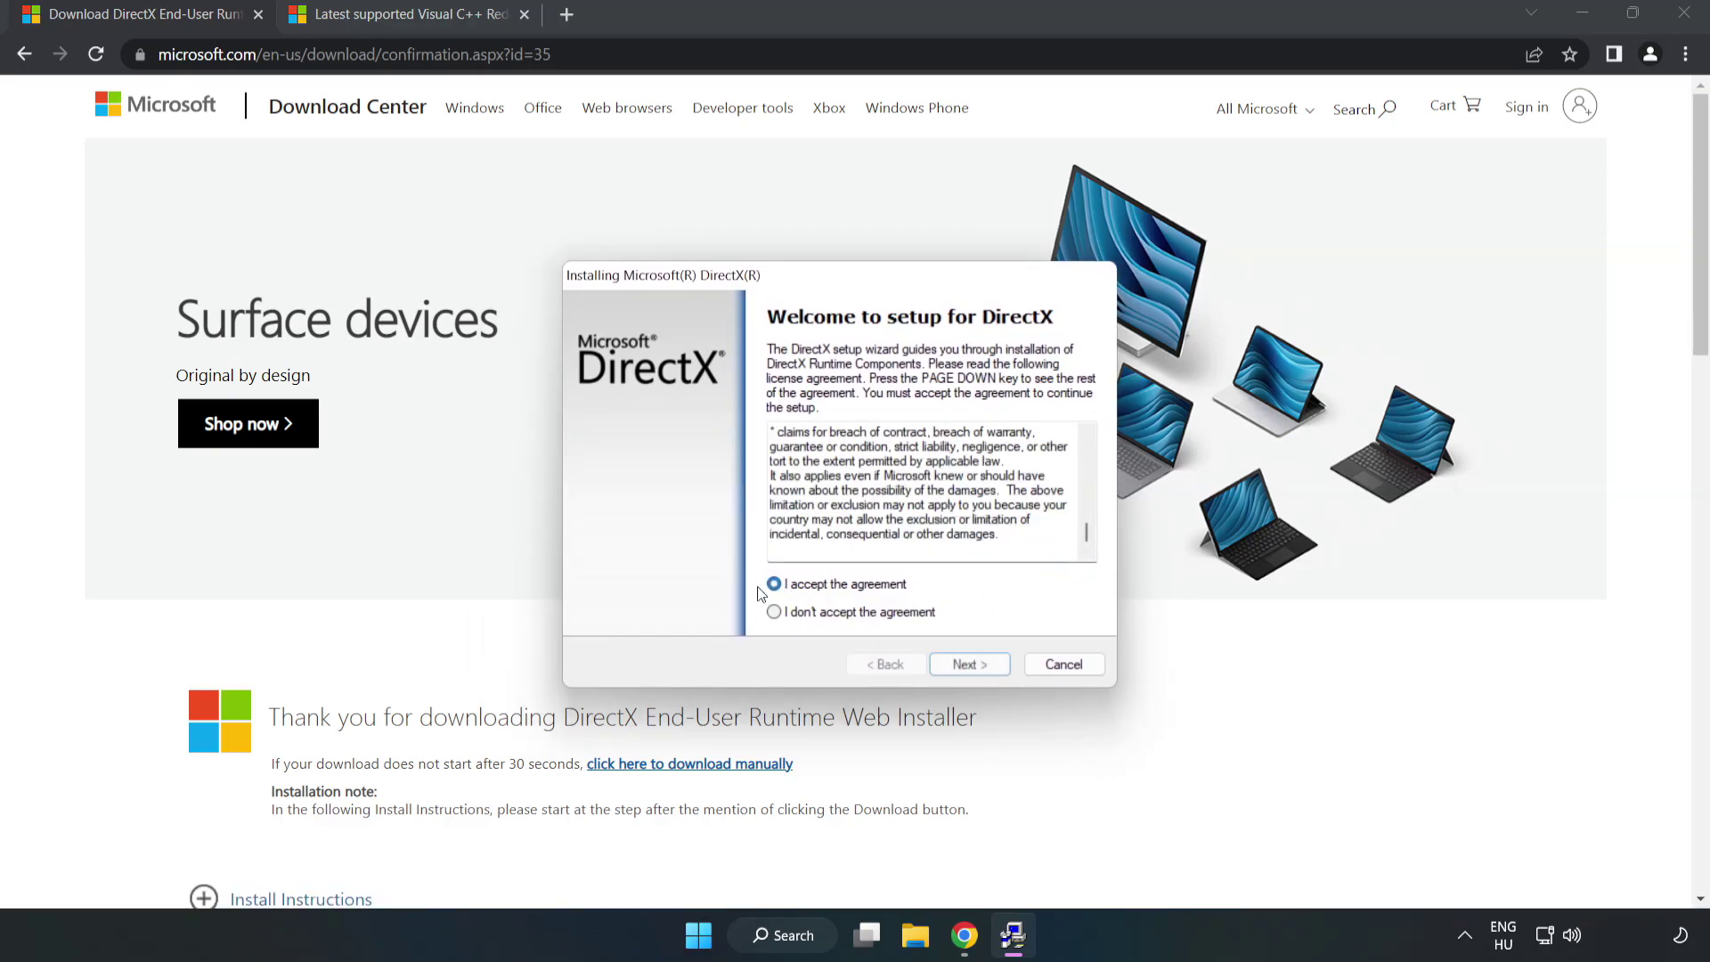
left_click(976, 670)
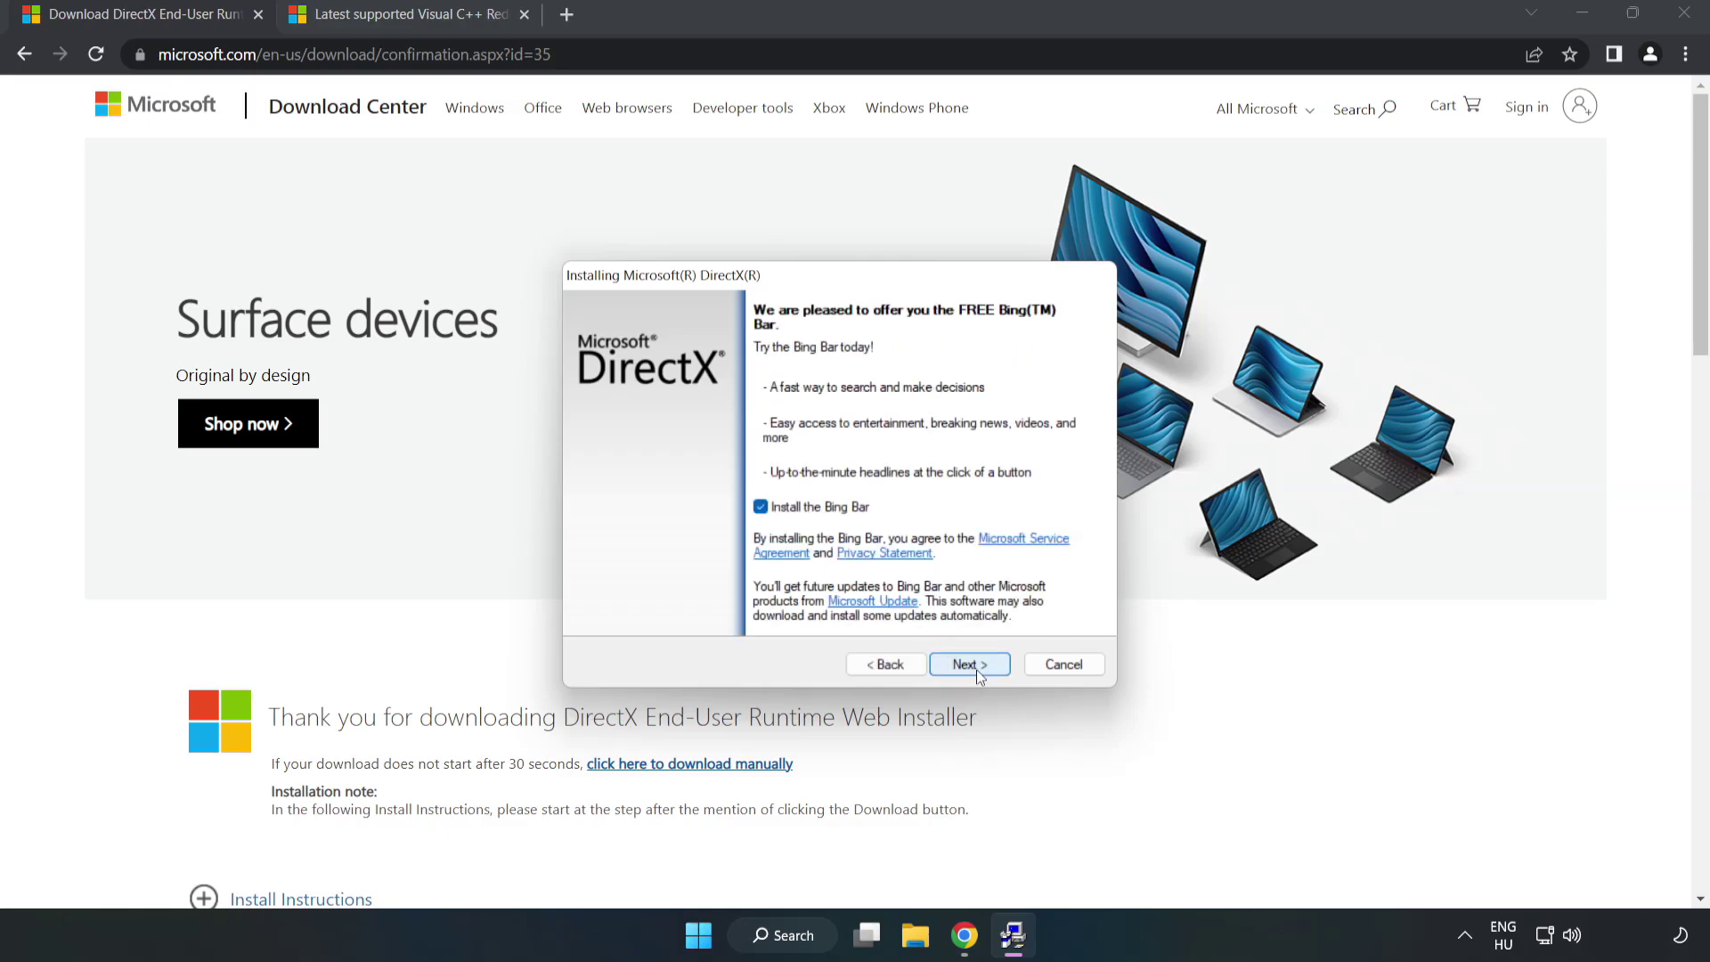
left_click(761, 508)
left_click(983, 669)
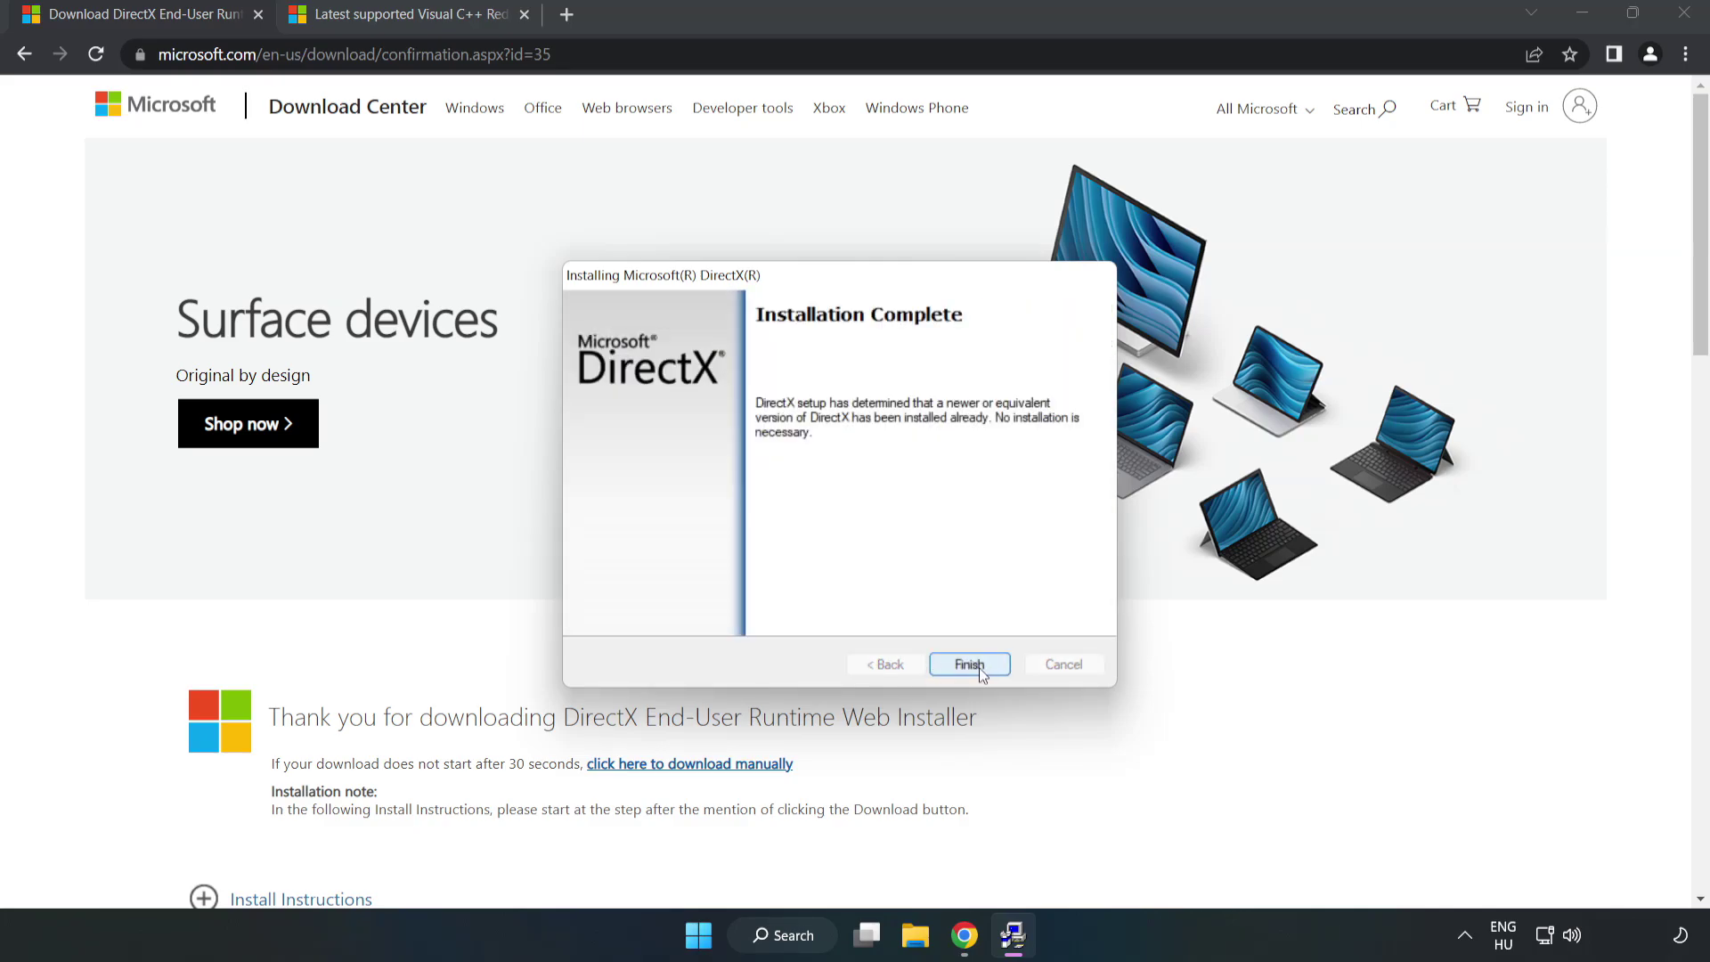
left_click(969, 664)
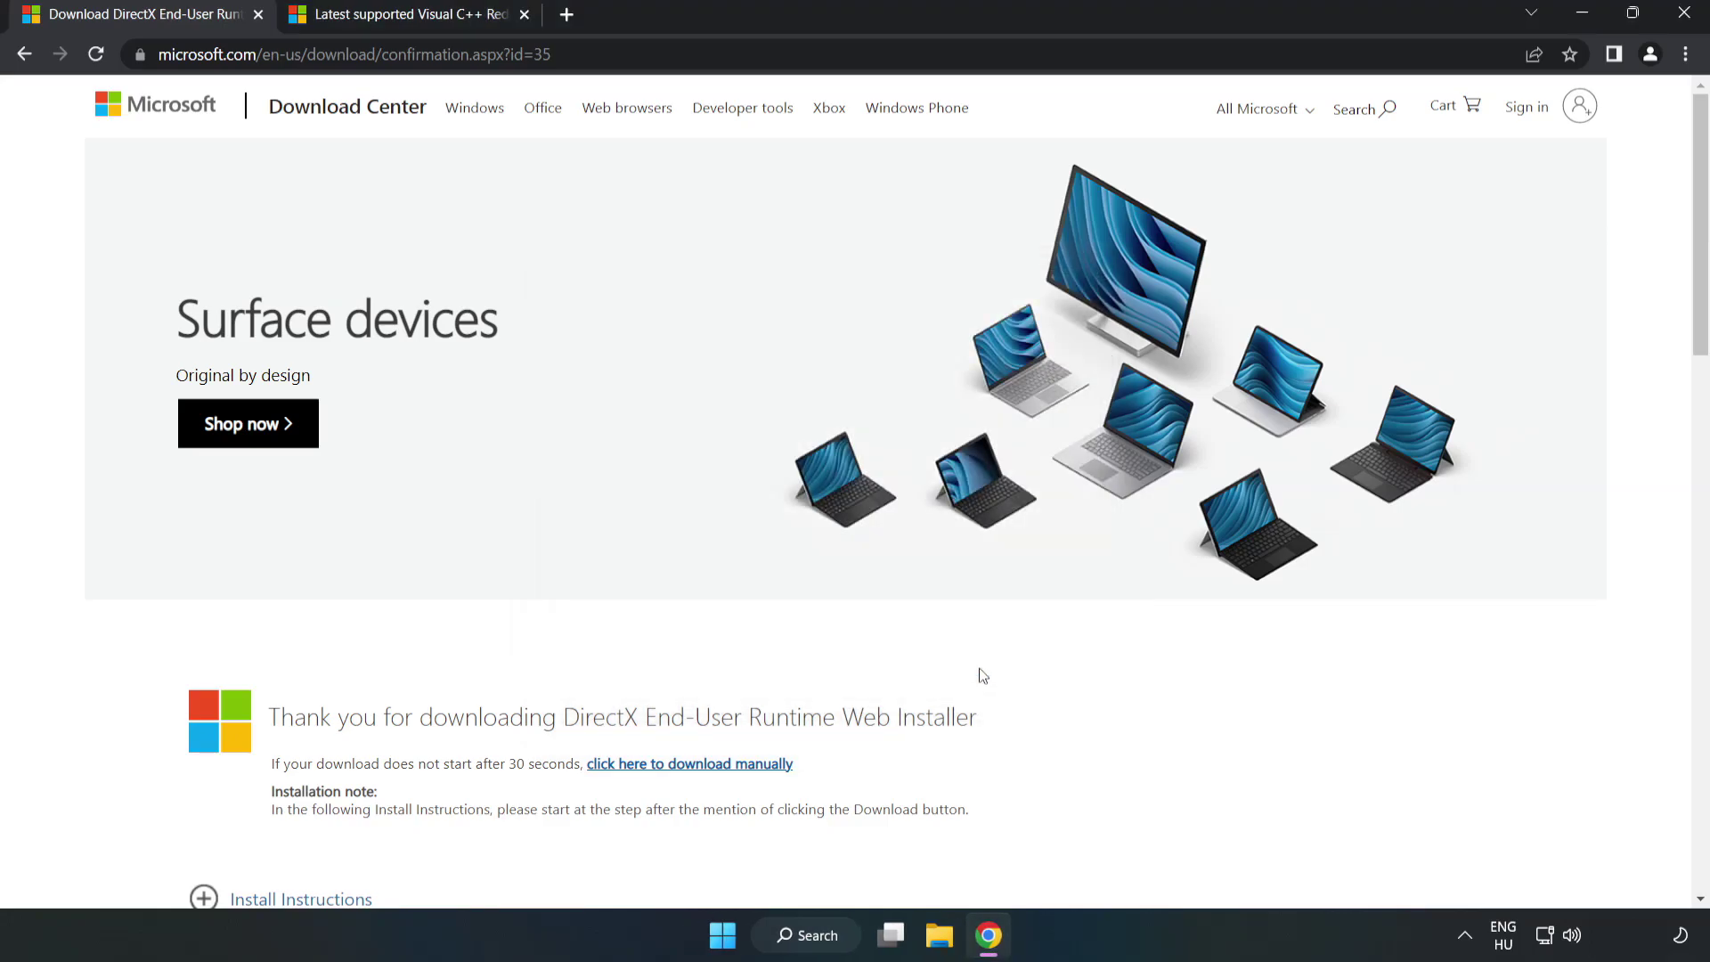
Step: Close the DirectX download tab, returning to the Microsoft Learn Visual C++ page
left_click(258, 14)
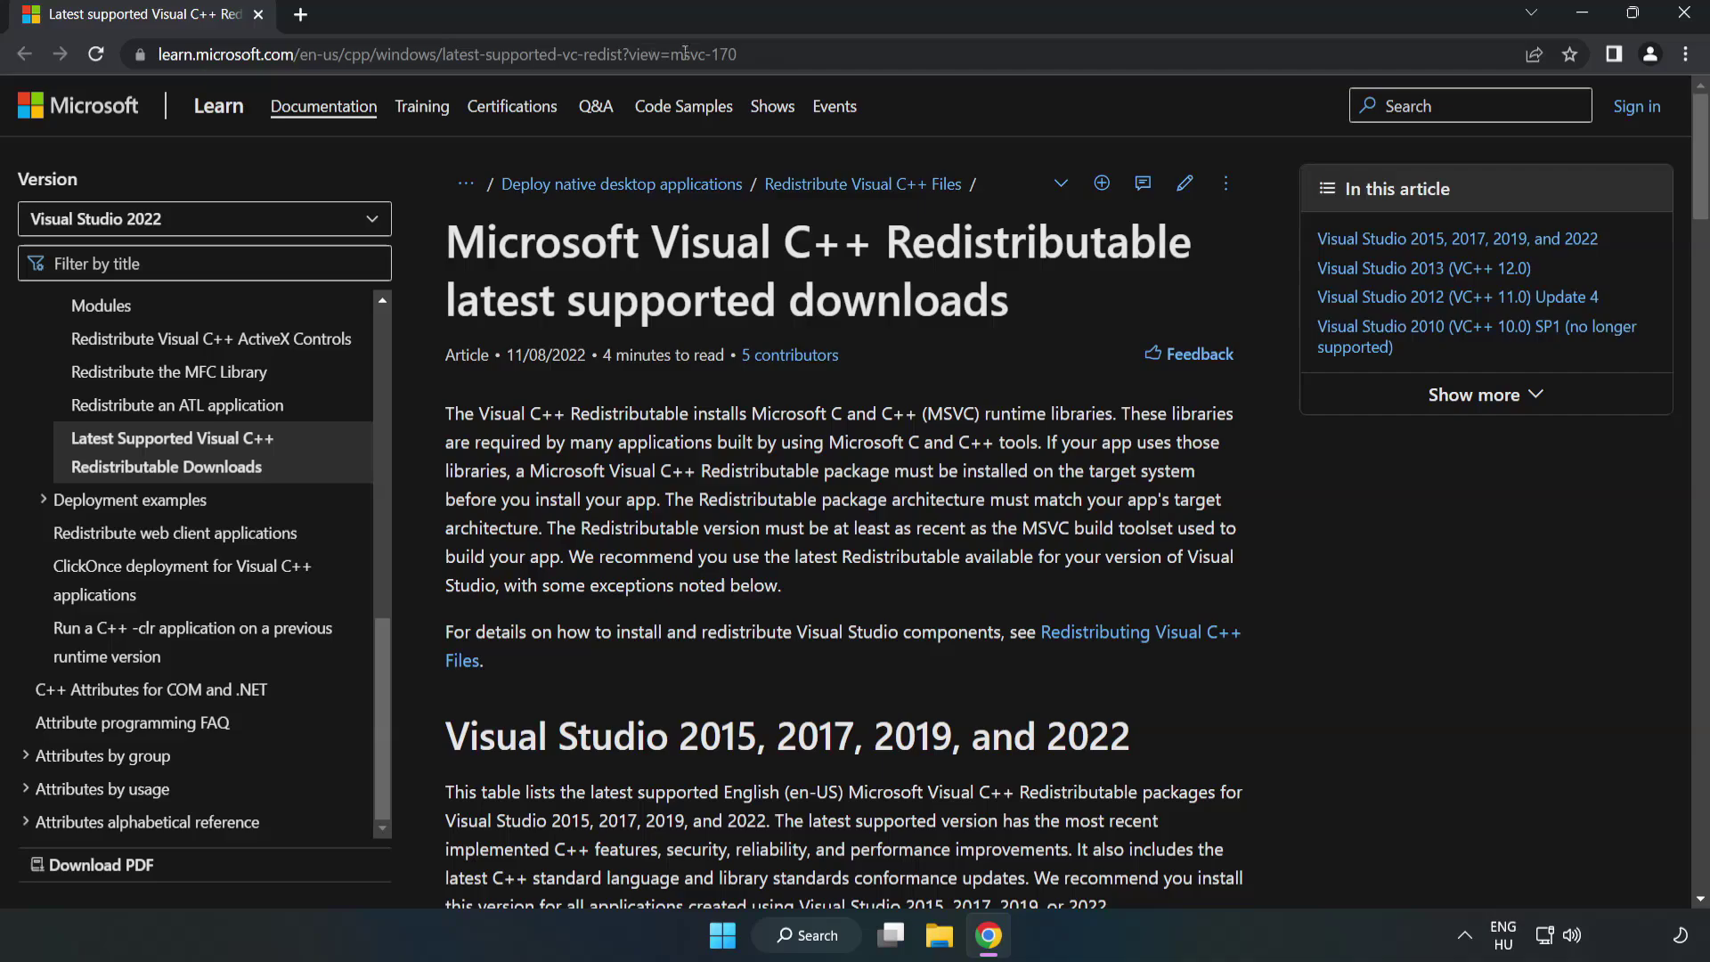
left_click(685, 54)
key("End")
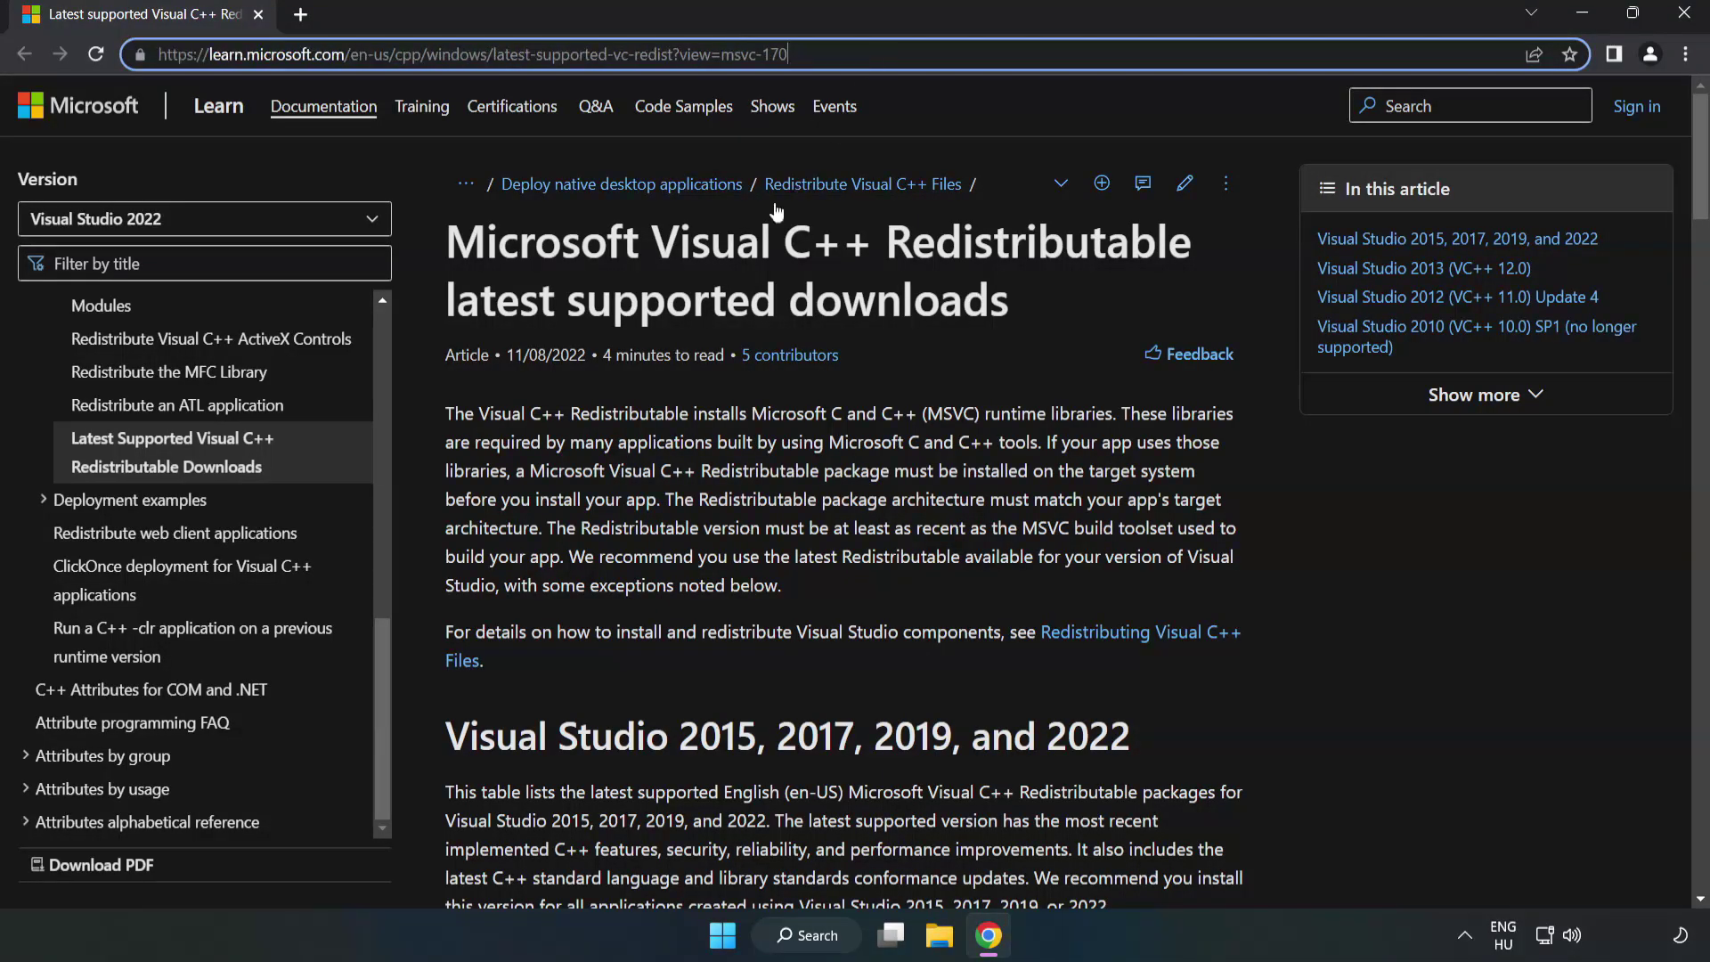
left_click(683, 319)
Step: Download the ARM64, x86 and x64 Visual C++ 2015–2022 vc_redist installers
scroll(685, 326, "down", 1)
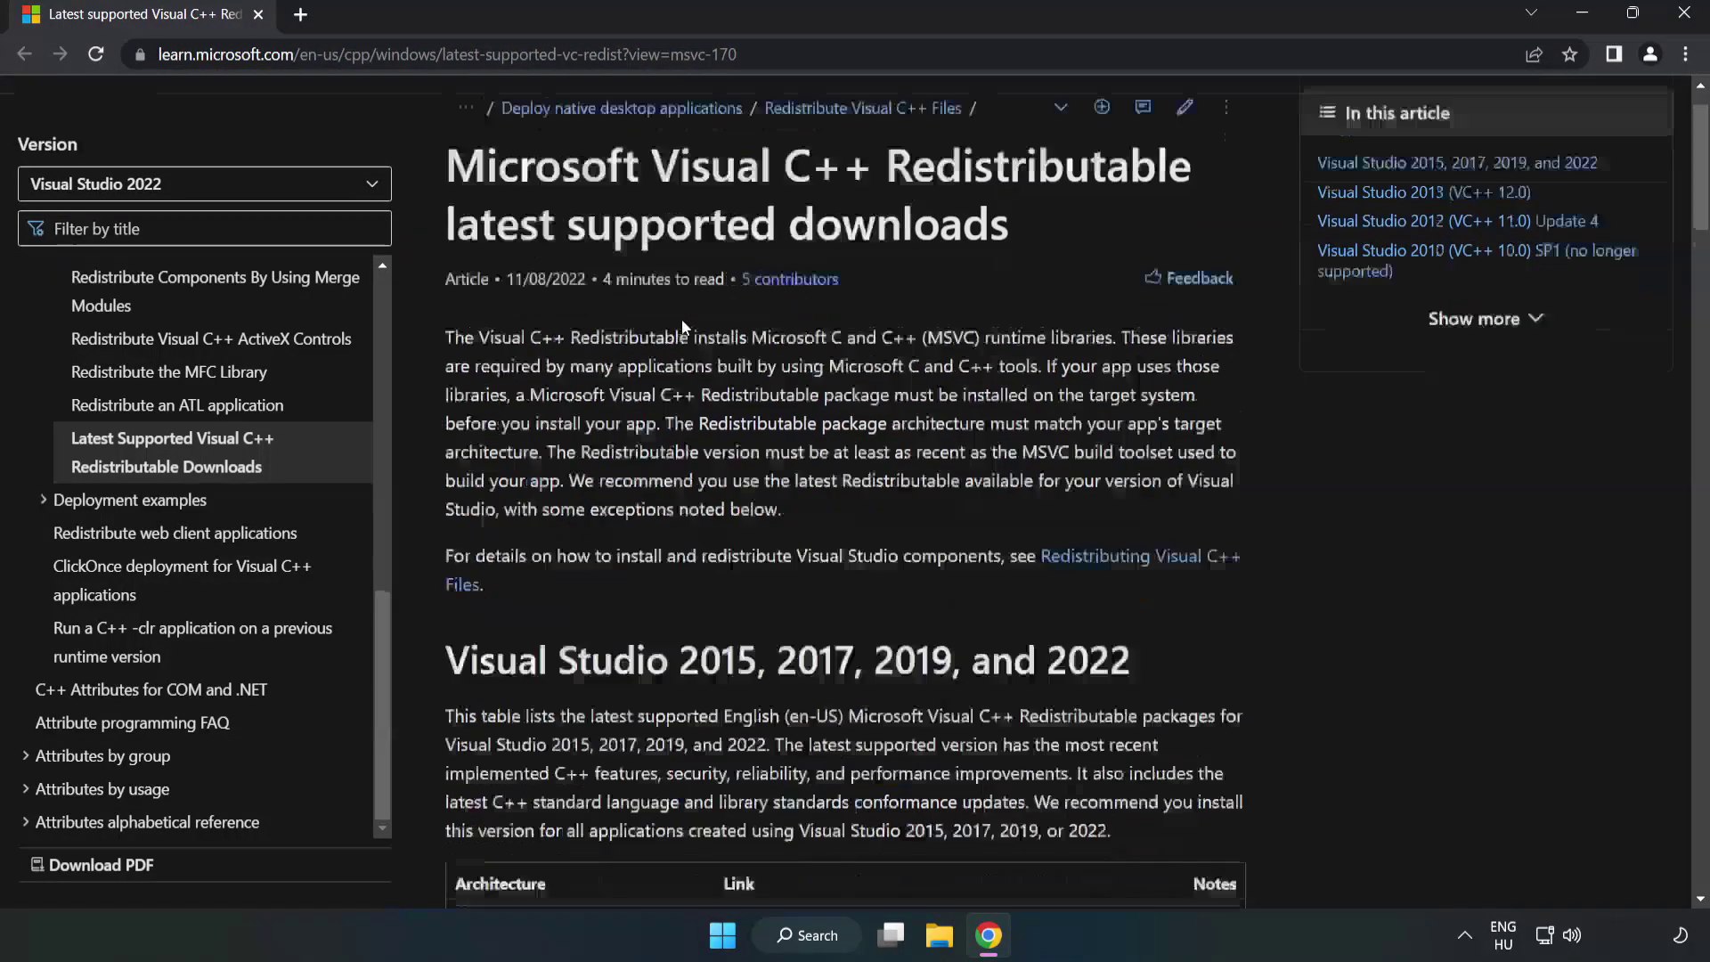
scroll(684, 328, "down", 7)
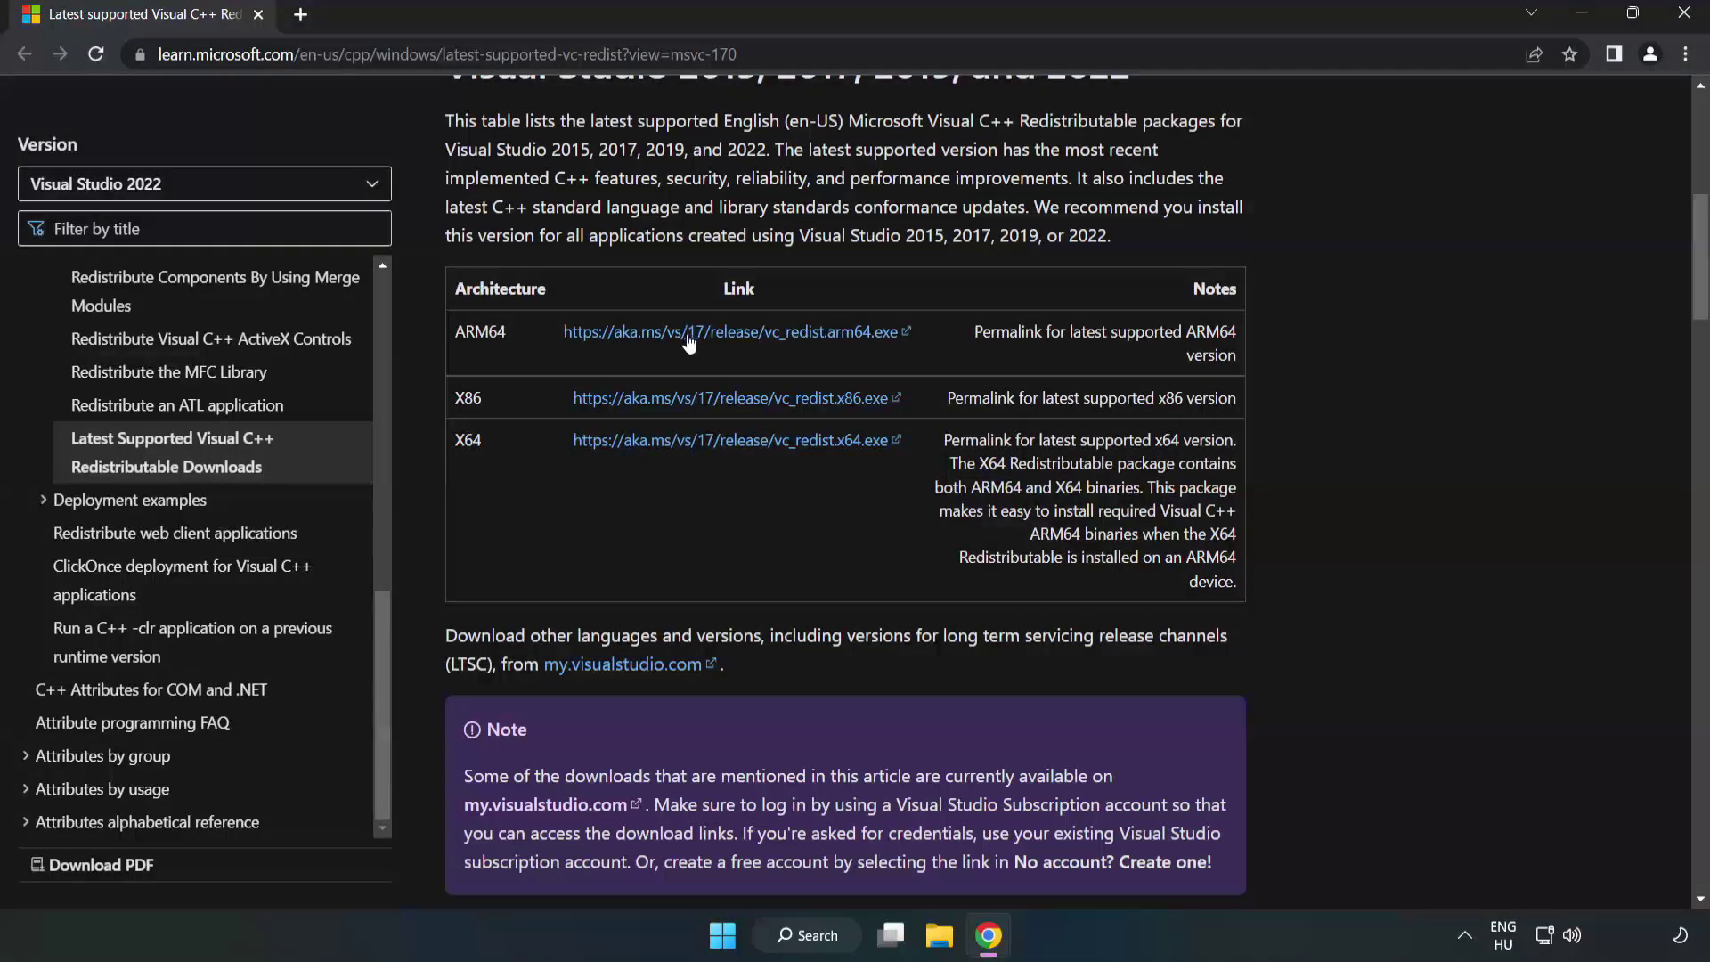
scroll(686, 343, "up", 1)
left_click_drag(442, 182, 1131, 178)
left_click(1024, 236)
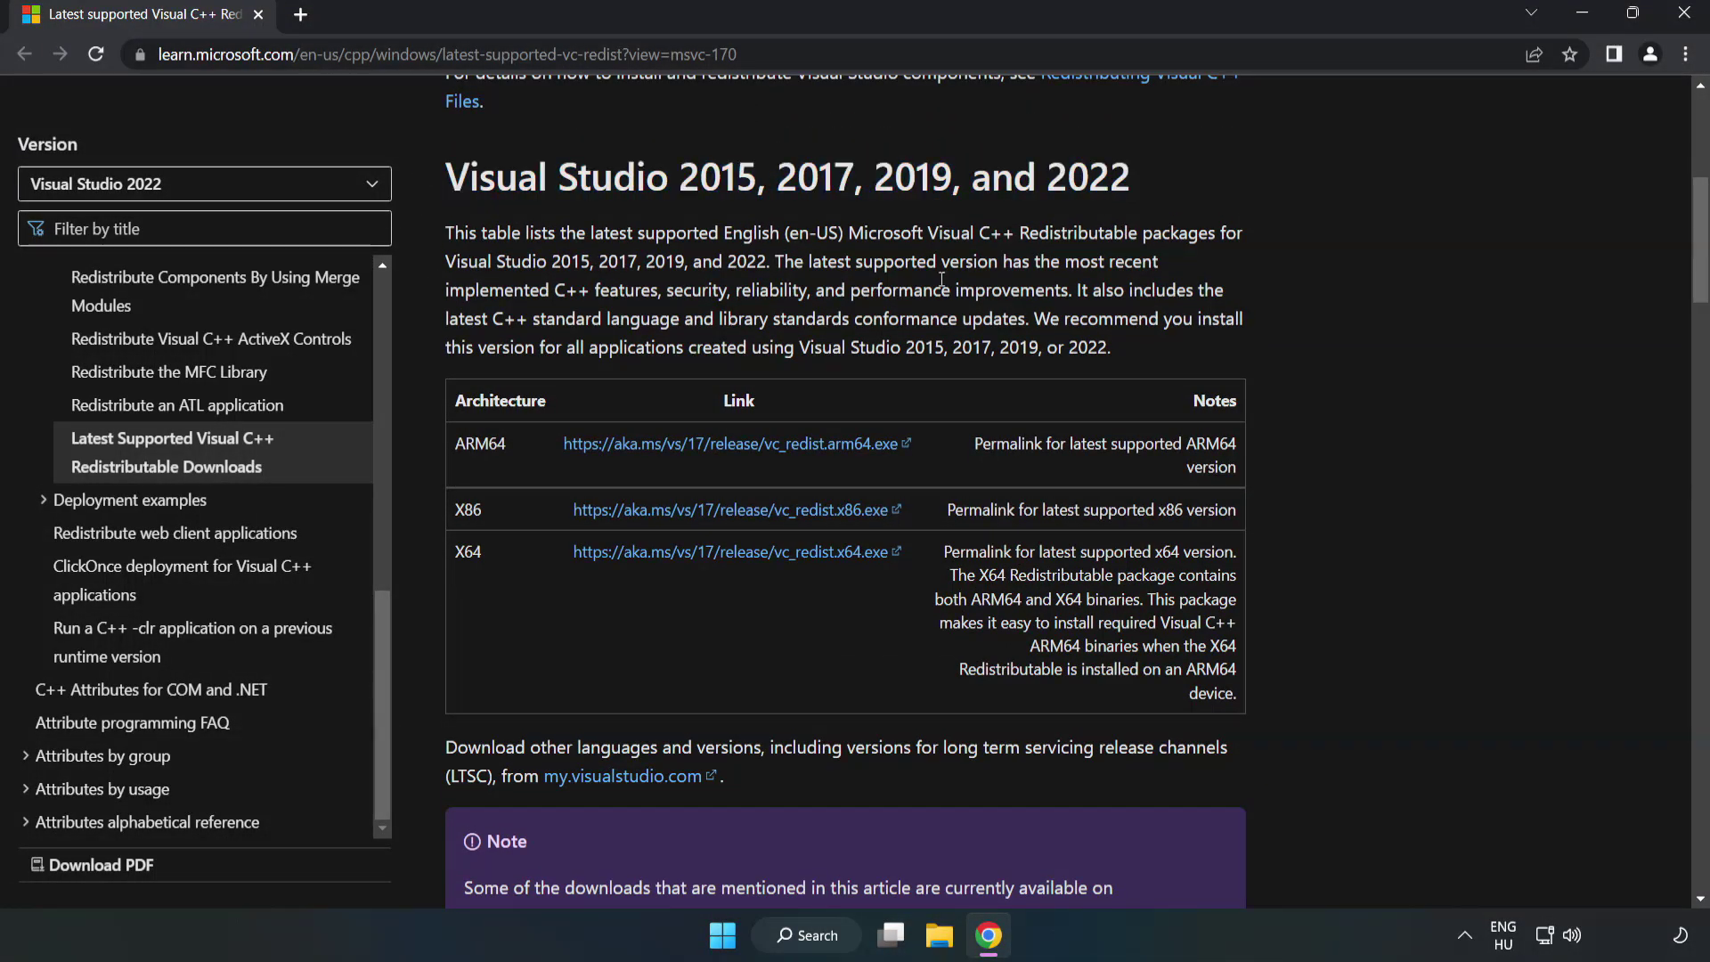
left_click(695, 443)
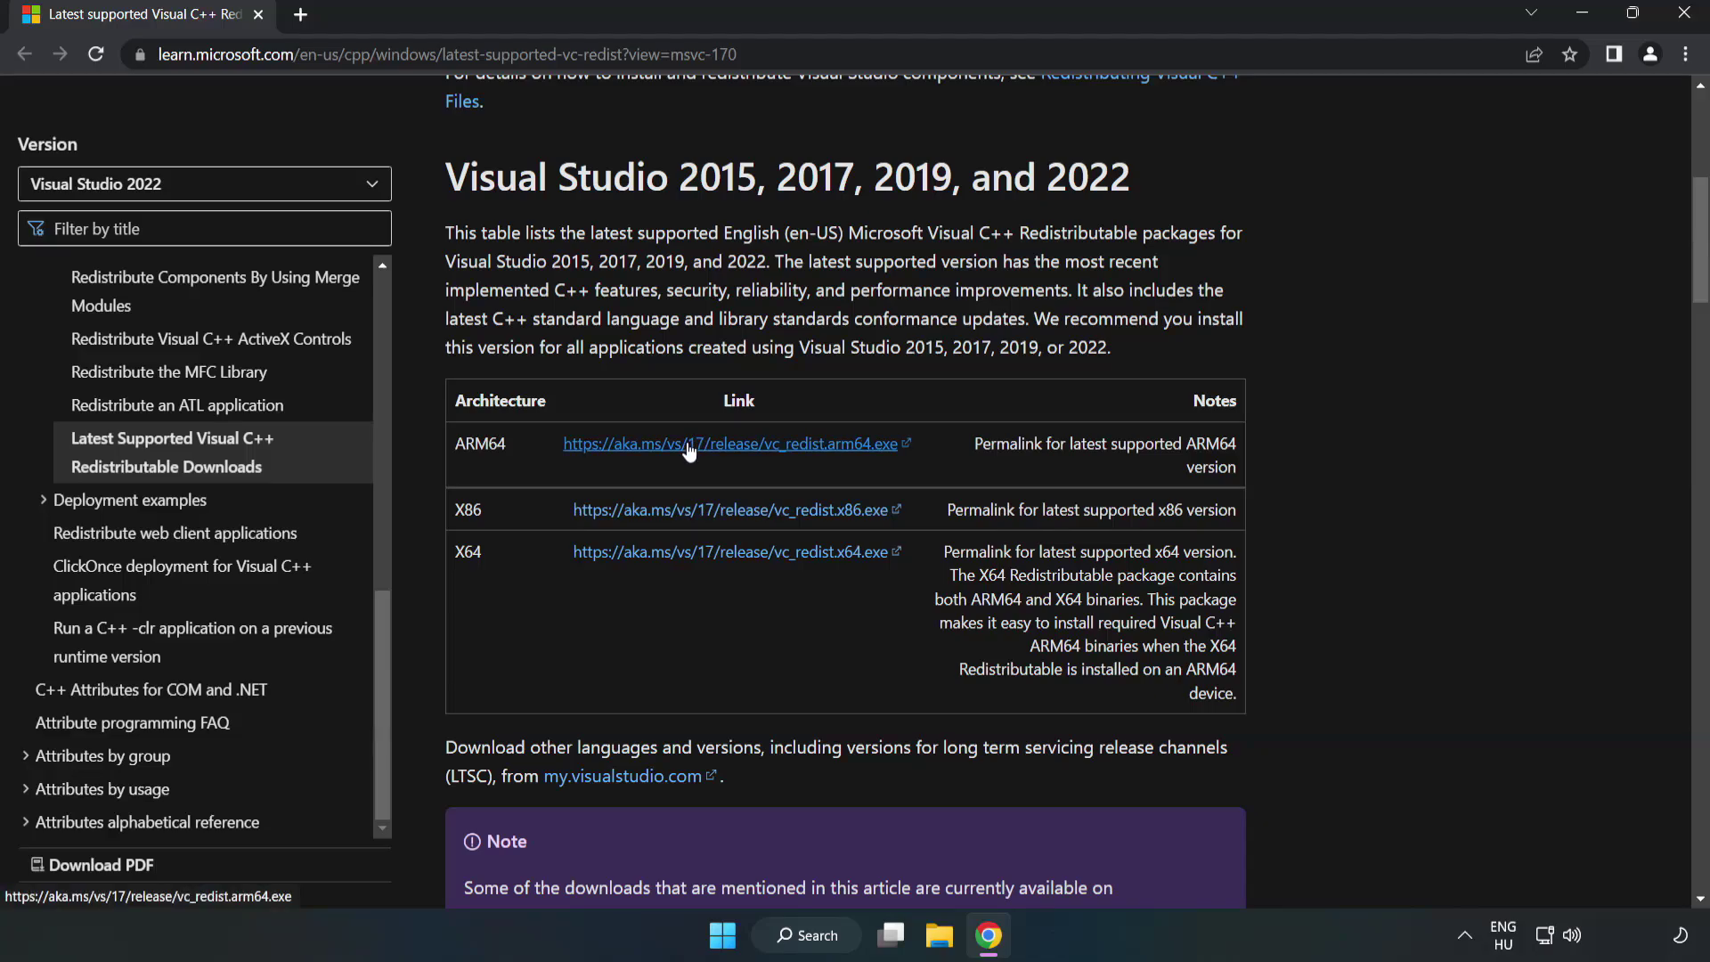
left_click(696, 524)
left_click(717, 553)
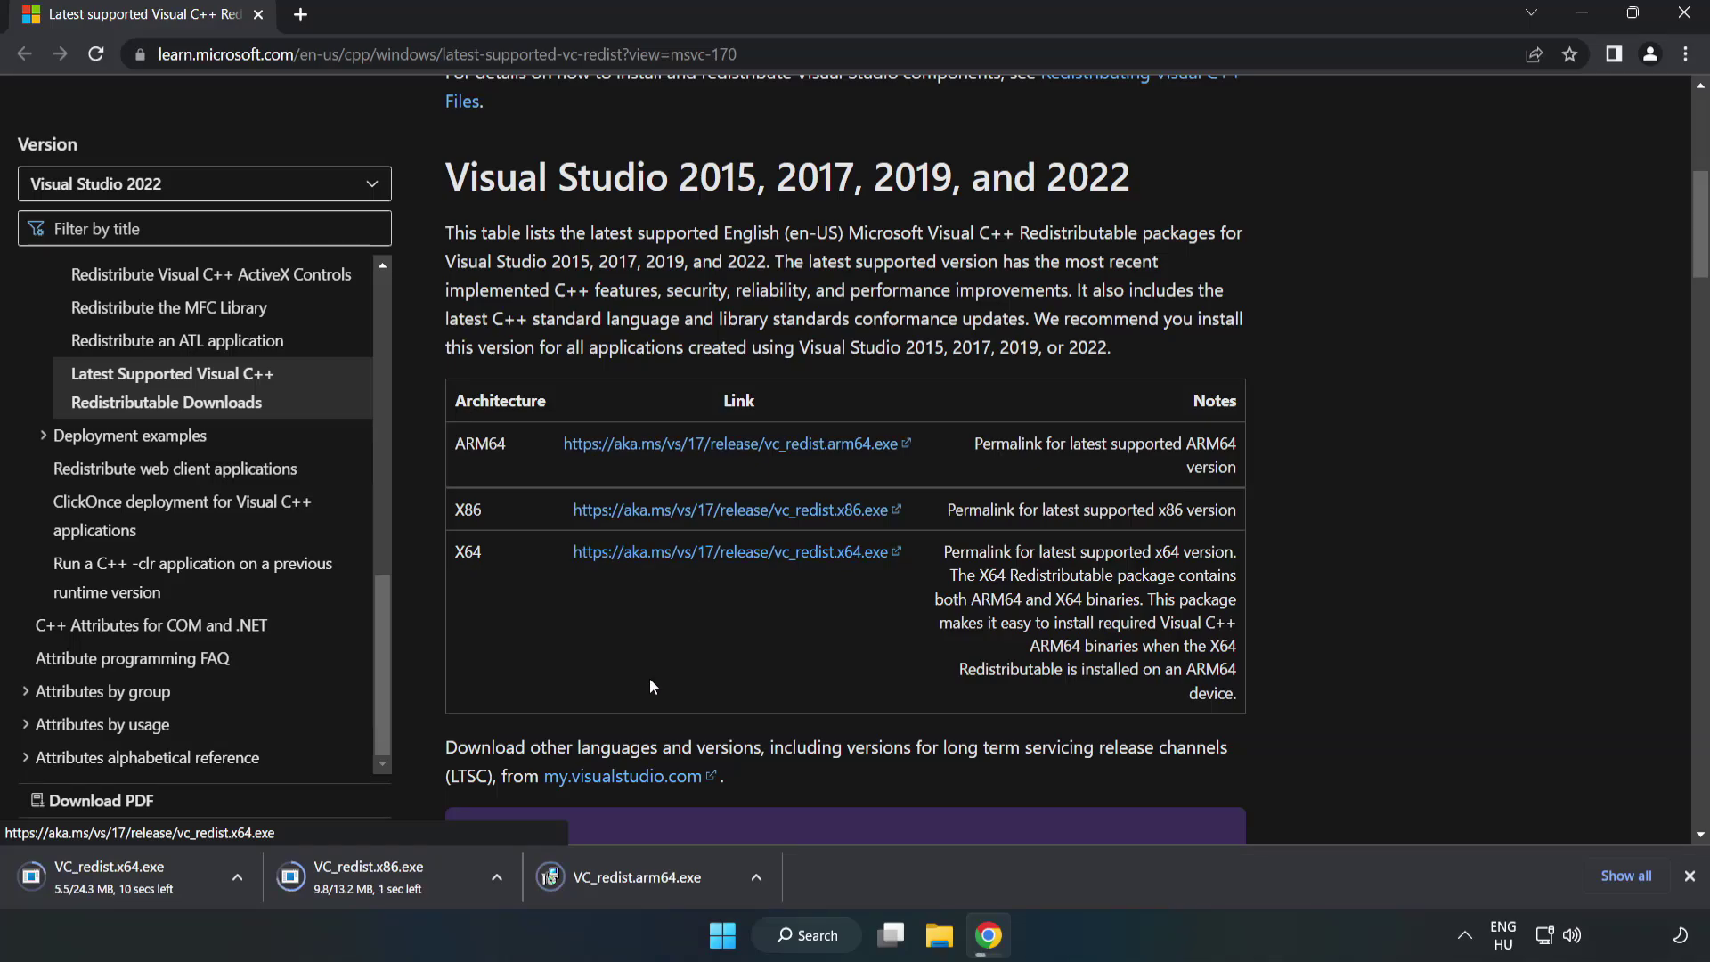
Step: Attempt installing VC_redist.arm64.exe, which fails, and close the failed setup
left_click(652, 878)
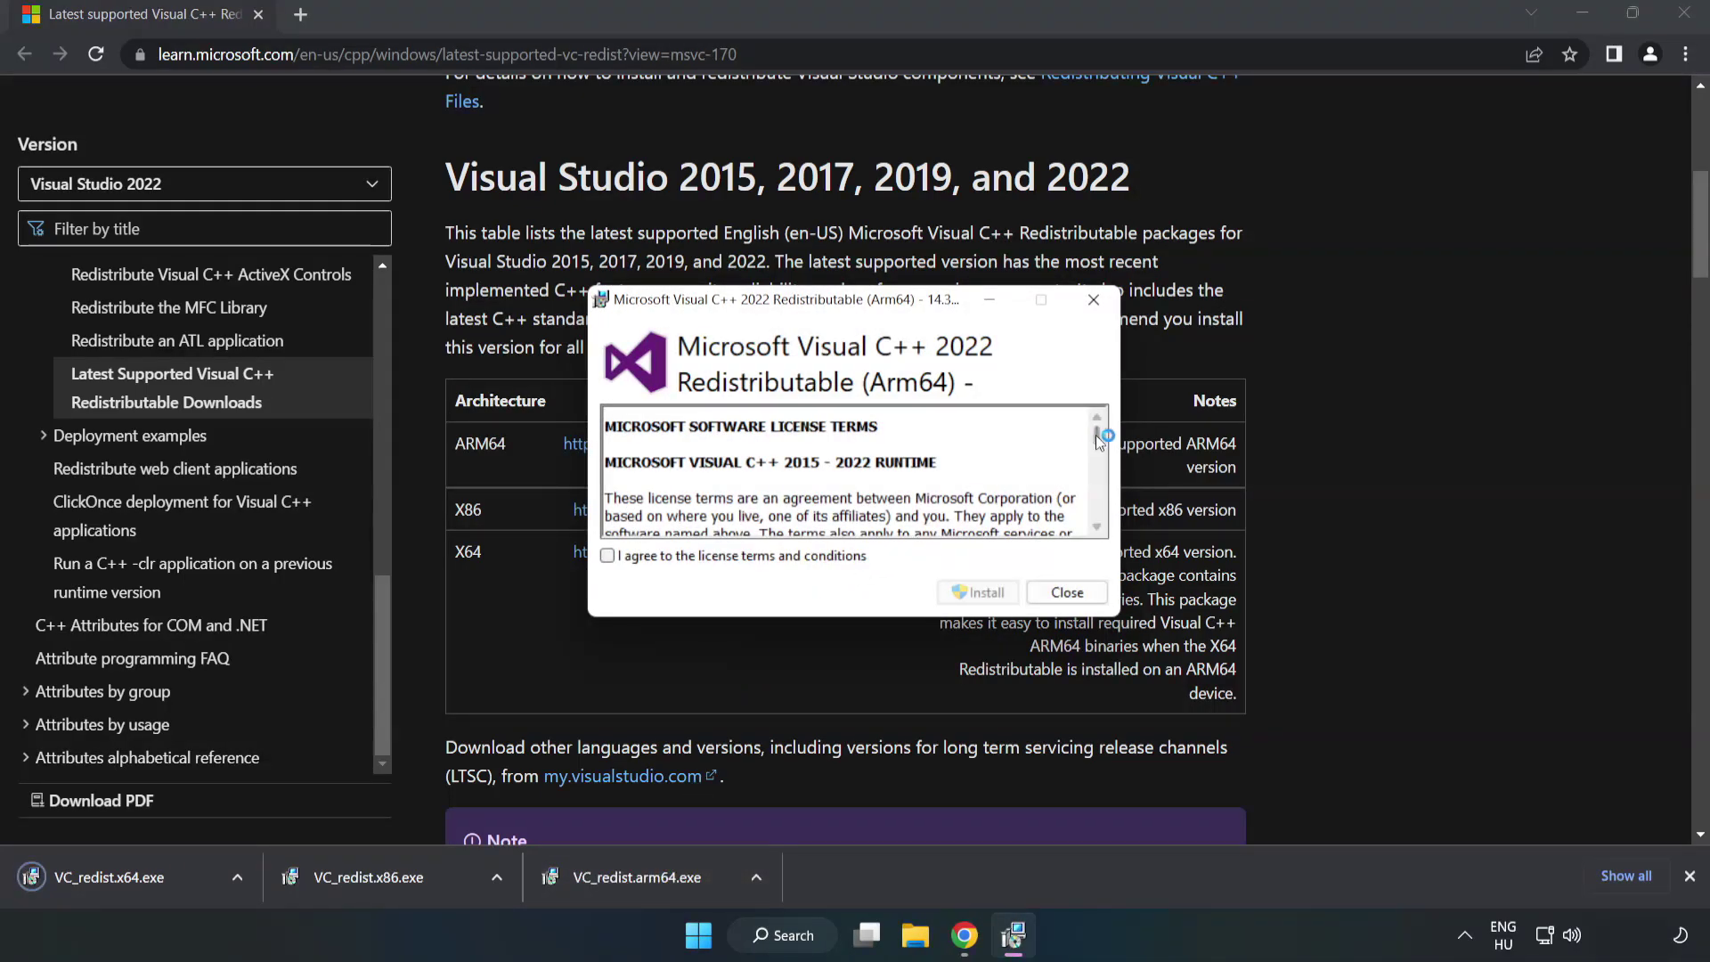
left_click_drag(1096, 434, 1097, 520)
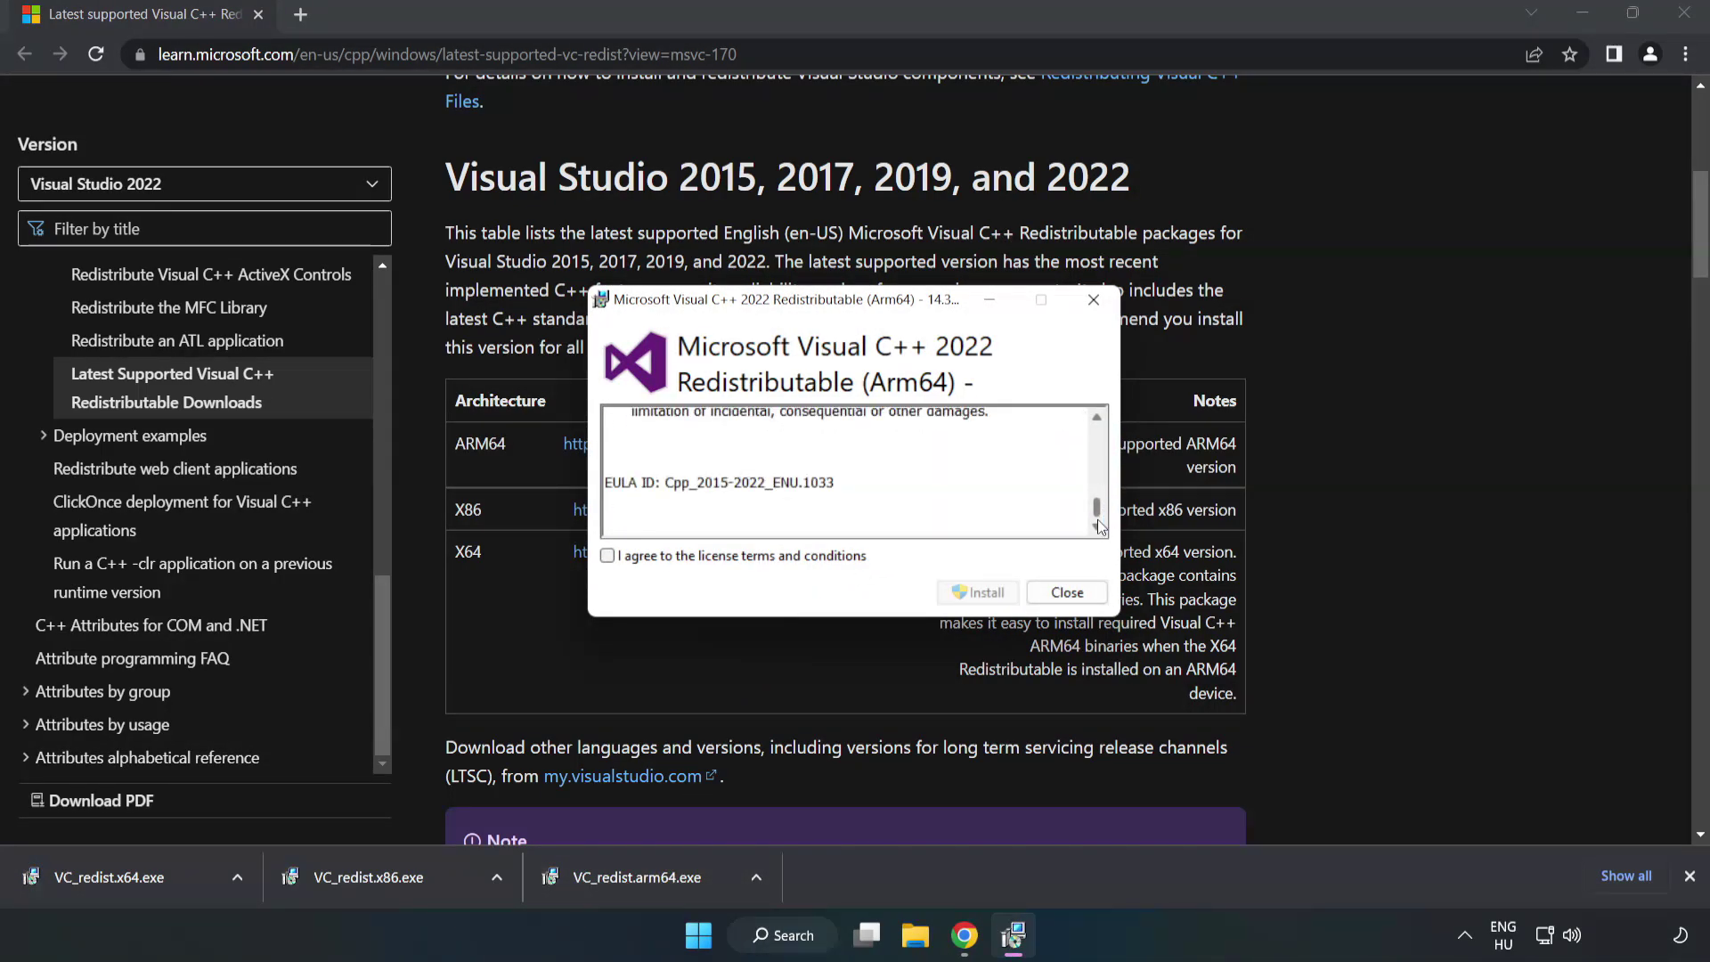
left_click(609, 555)
left_click(980, 593)
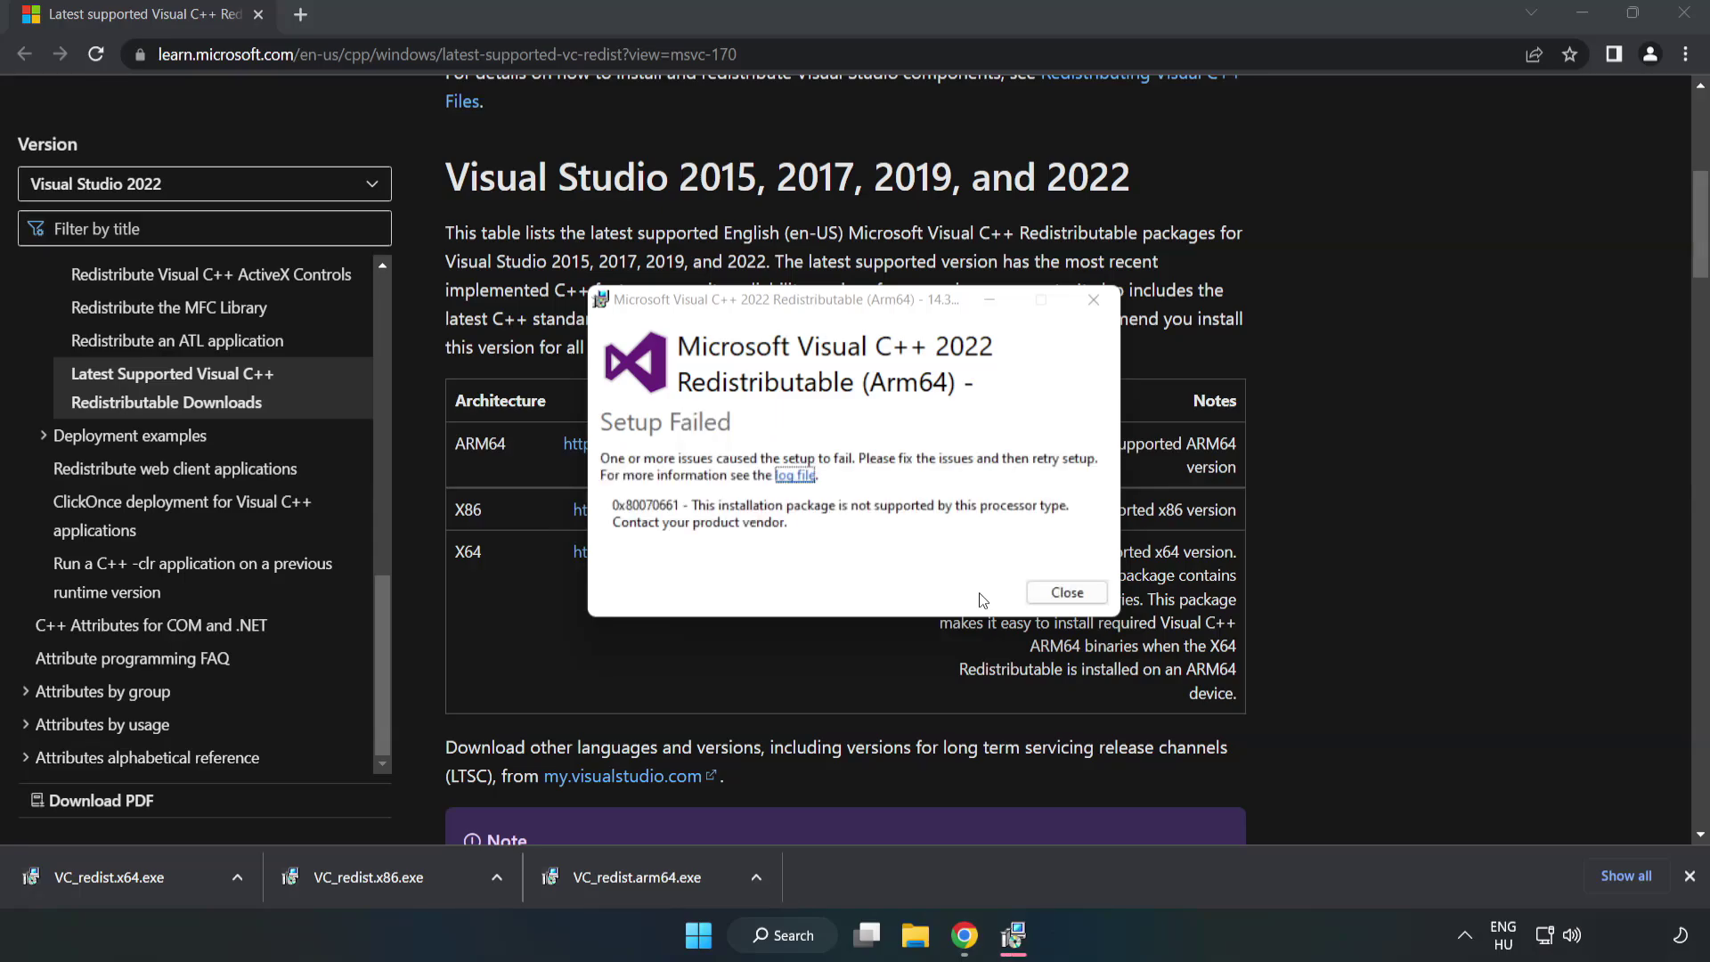
left_click(1065, 593)
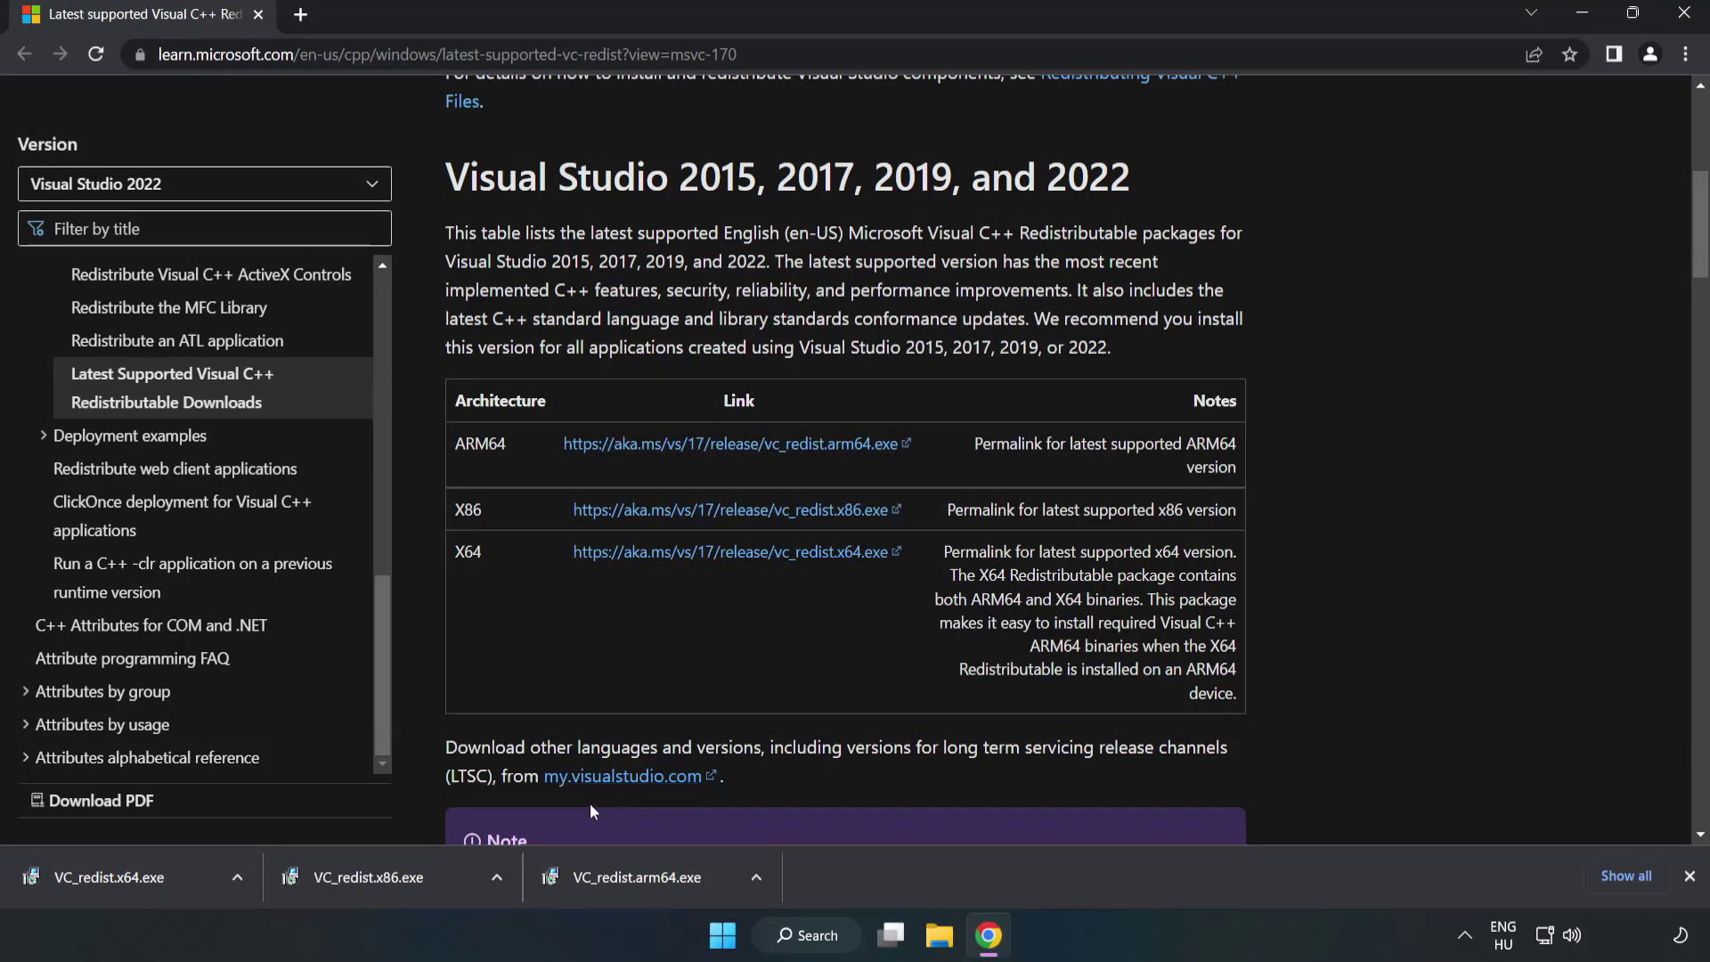
Step: Install VC_redist.x86.exe (version 14.34.31931) after accepting its license, then close the installer
left_click(378, 873)
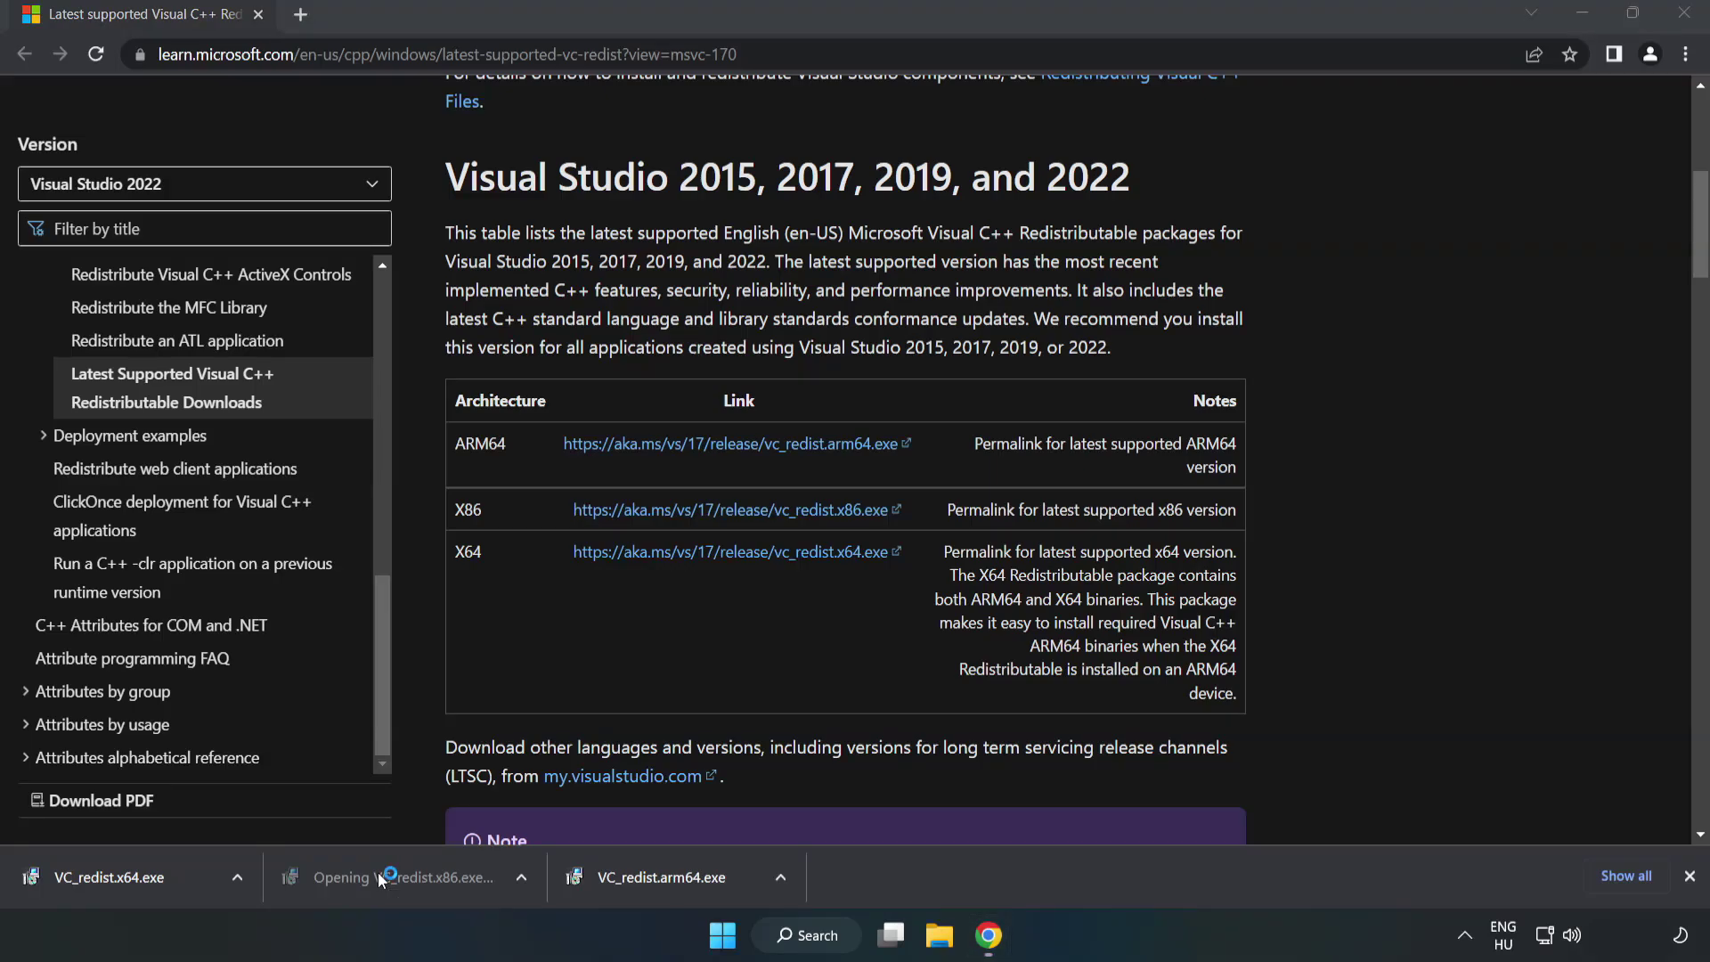
left_click_drag(1095, 437, 1101, 525)
left_click(608, 556)
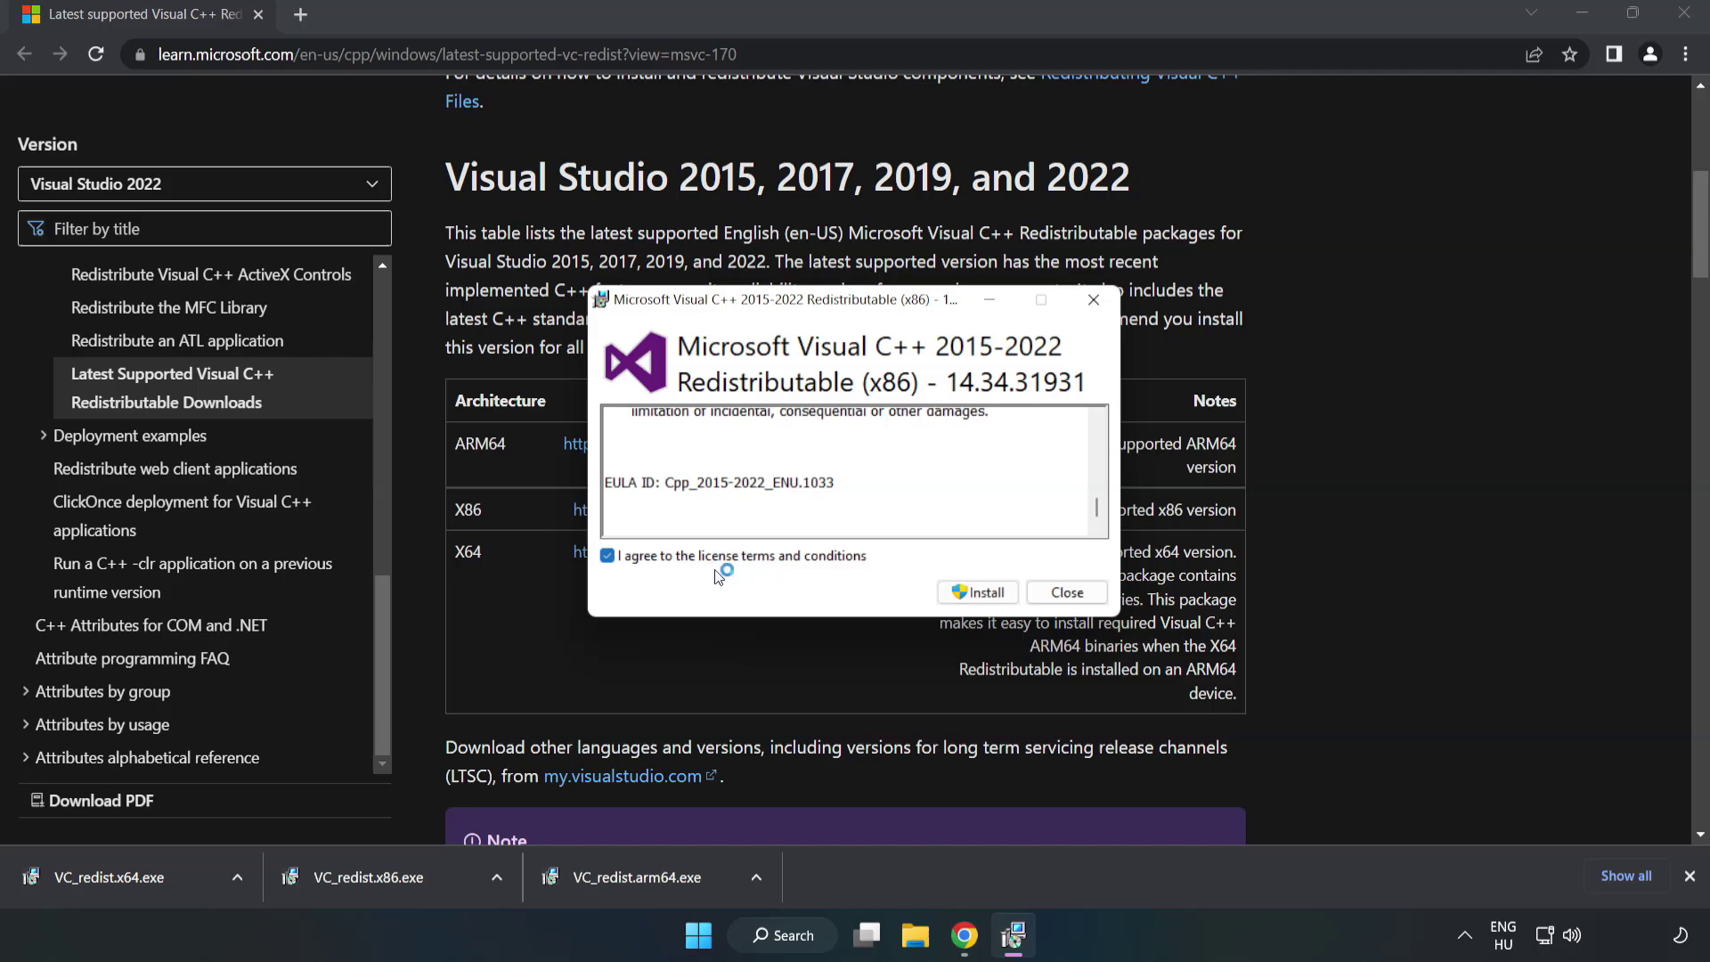
left_click(970, 593)
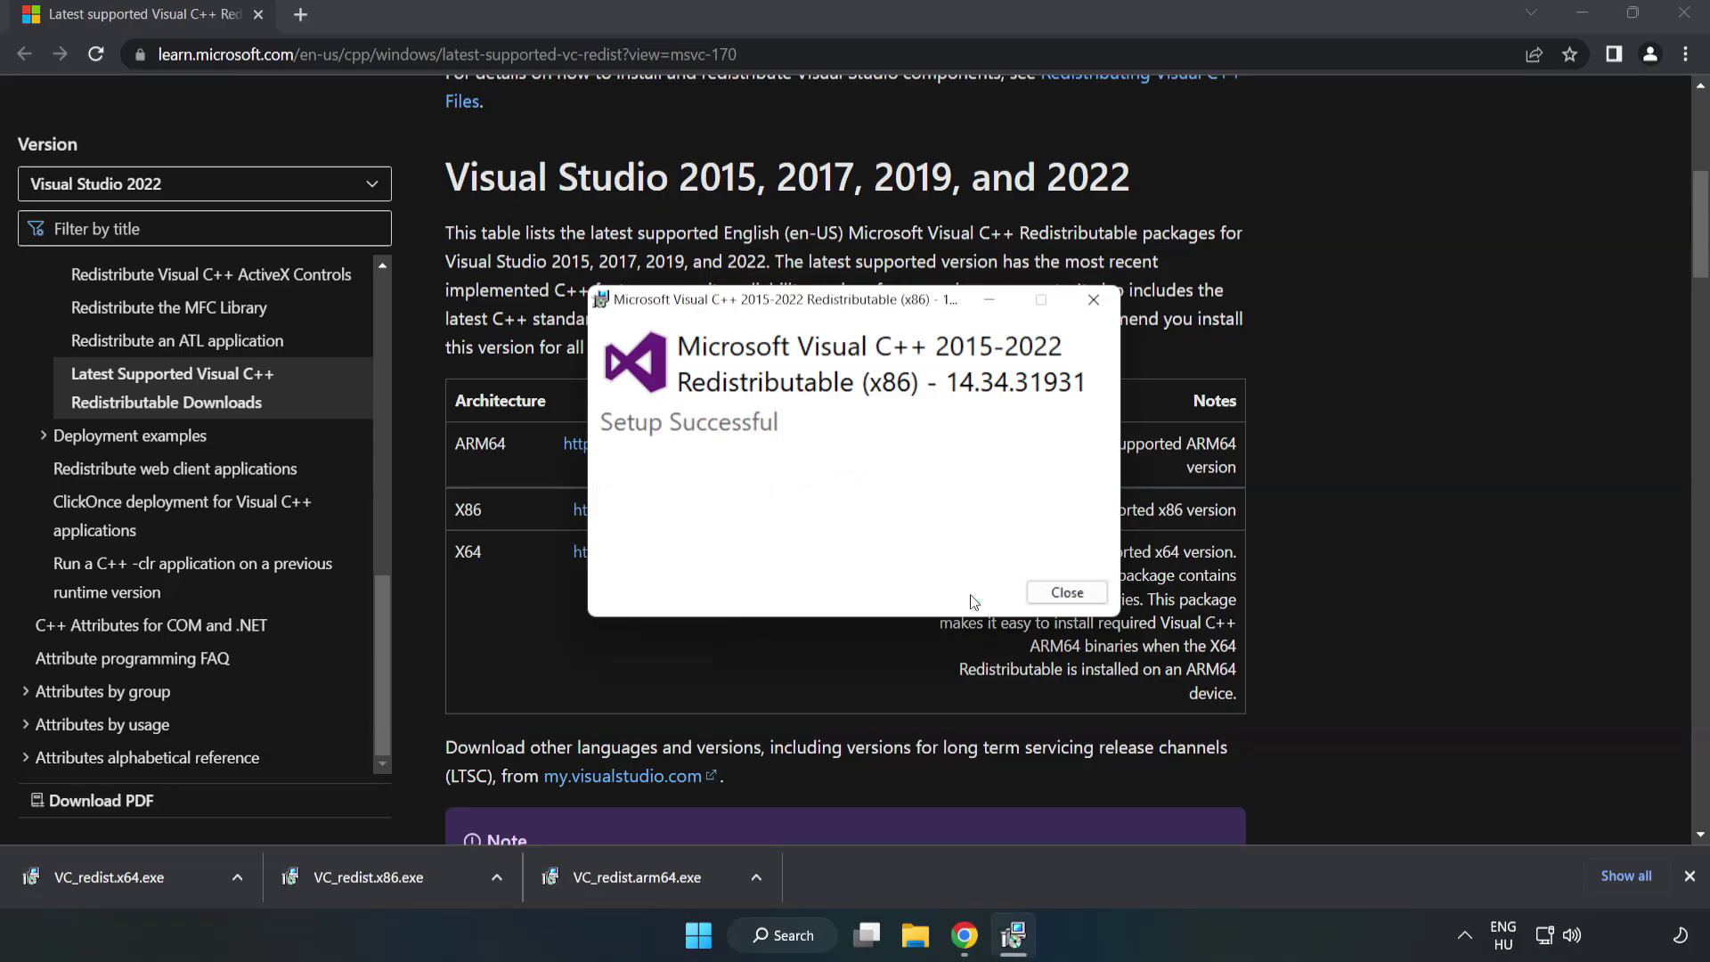
left_click(1067, 593)
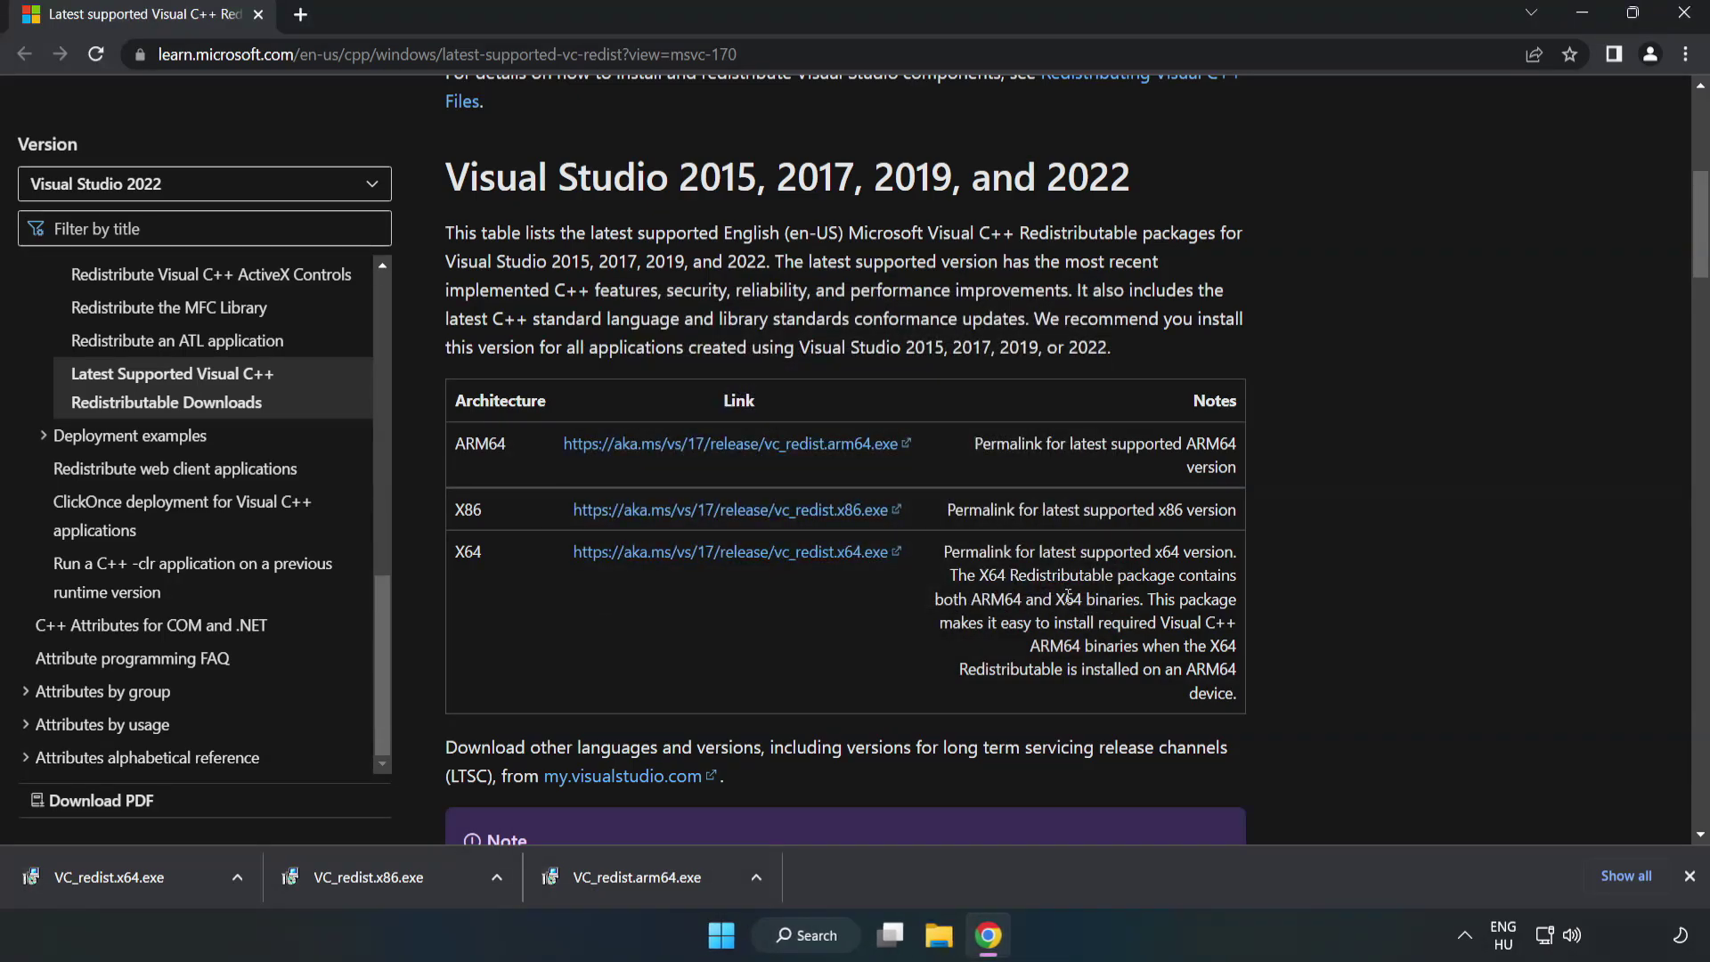
Step: Run VC_redist.x64.exe, accept the license and install the x64 redistributable 14.34.31931
left_click(93, 871)
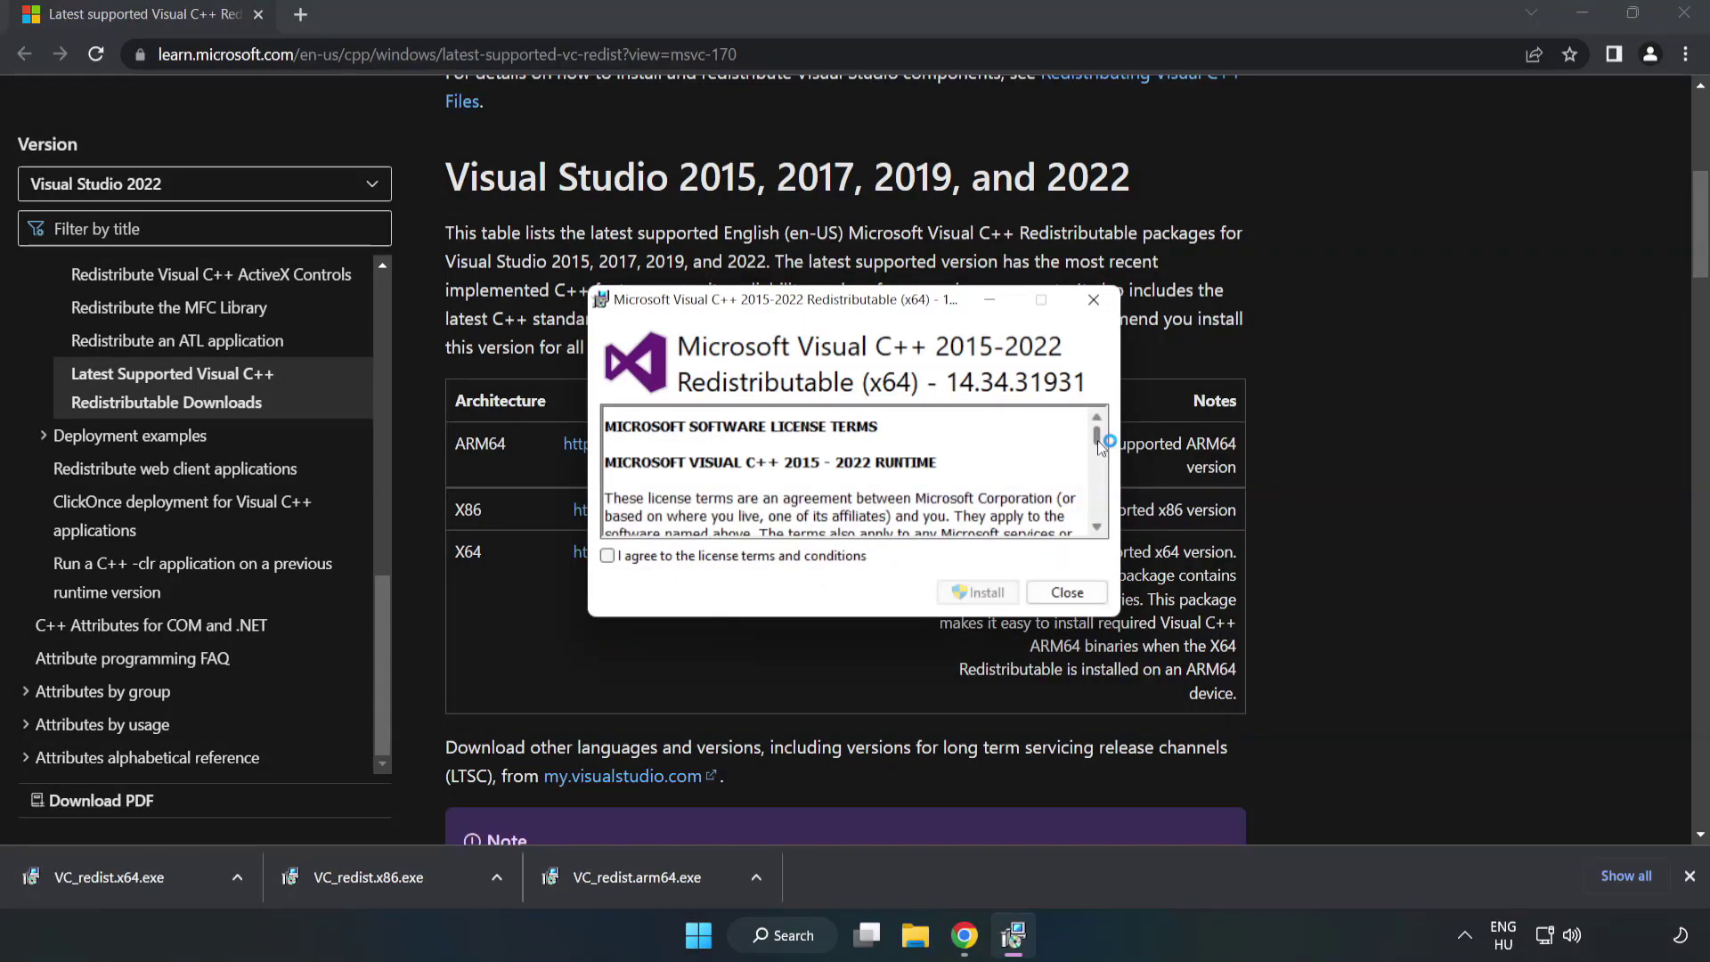
left_click_drag(1097, 439, 1099, 521)
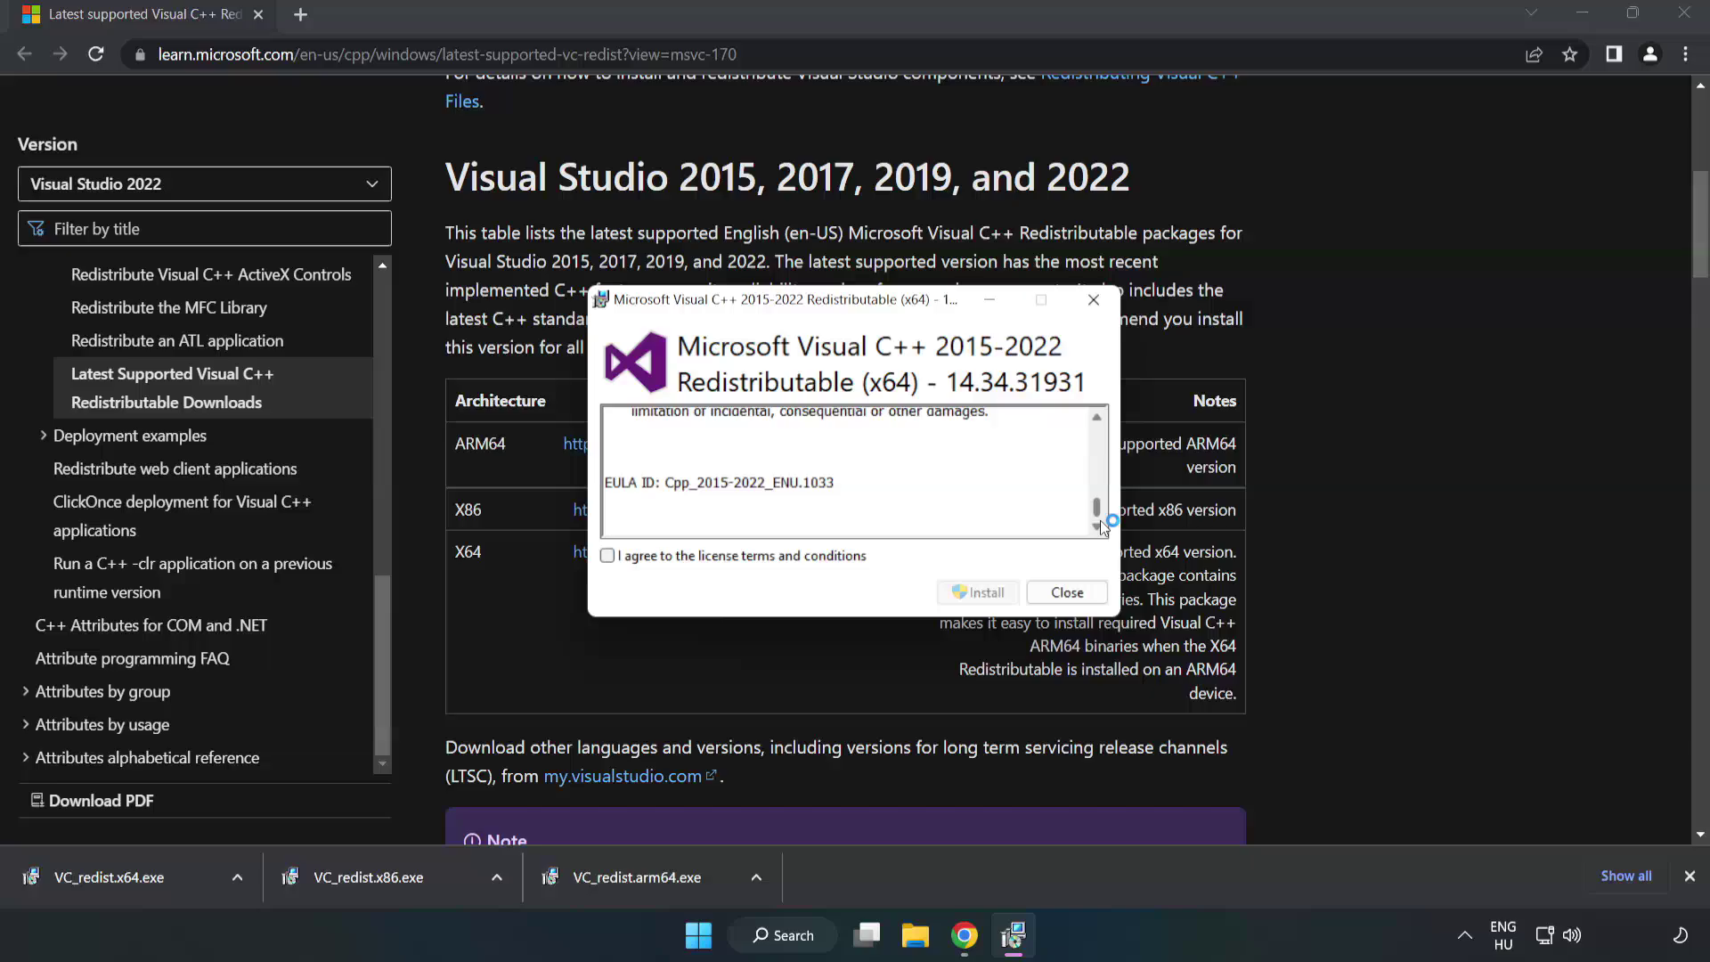
left_click(609, 555)
left_click(972, 591)
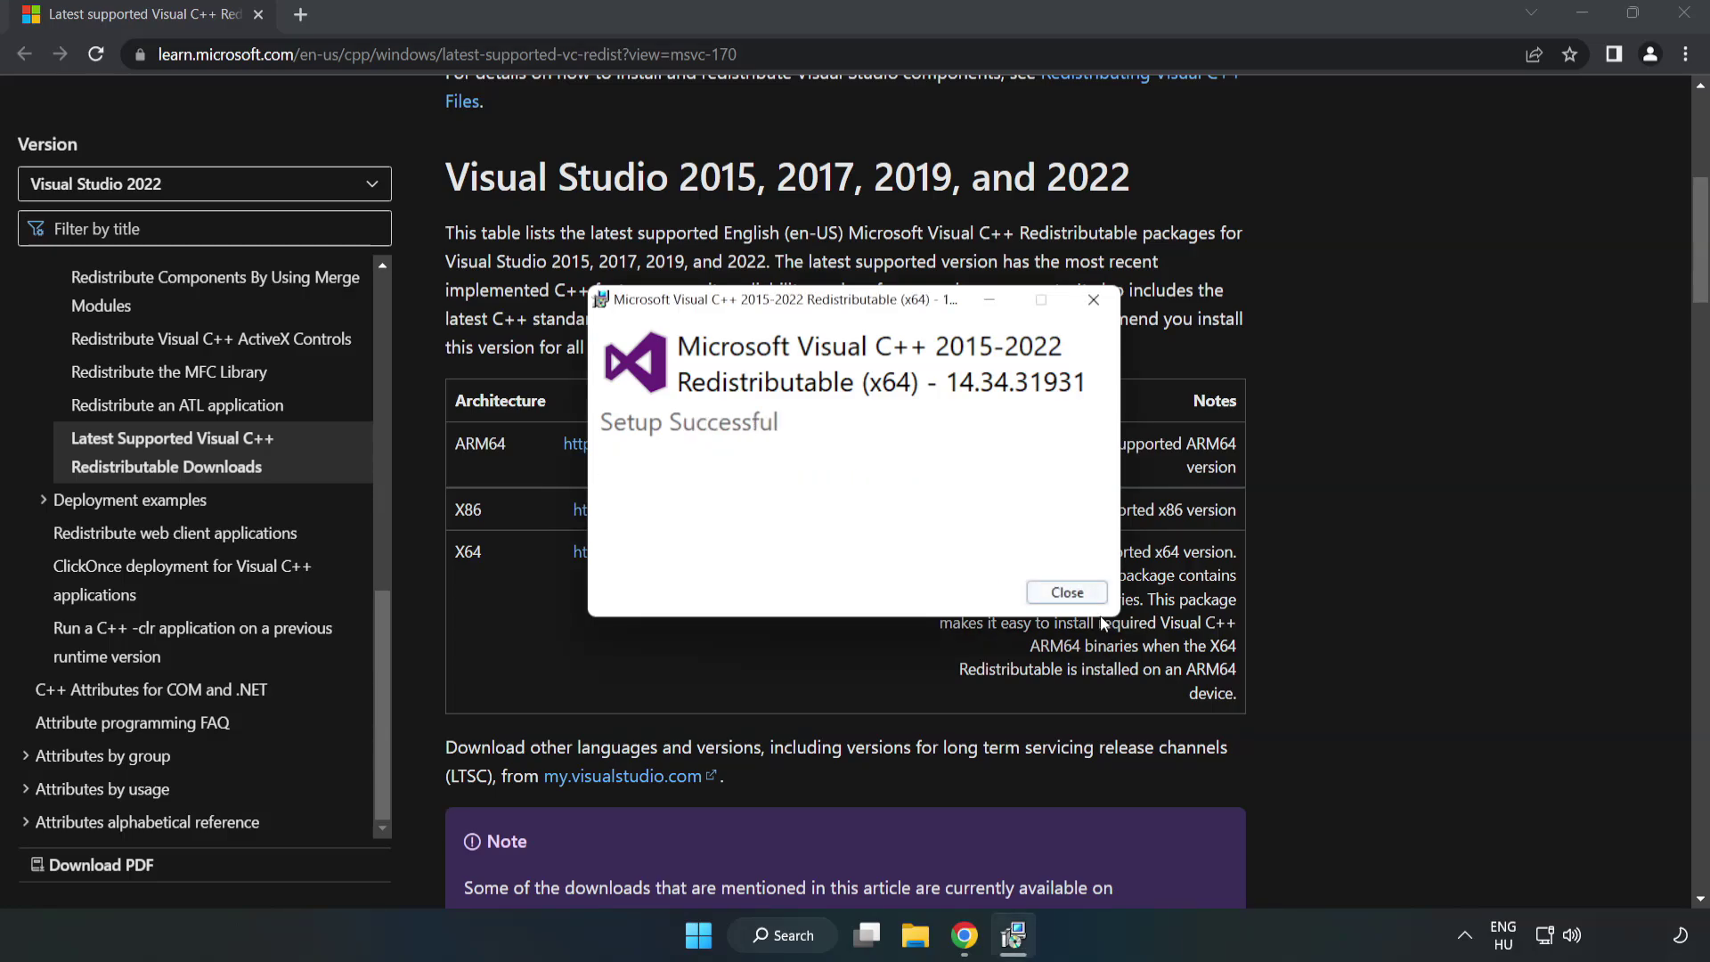
left_click(1067, 592)
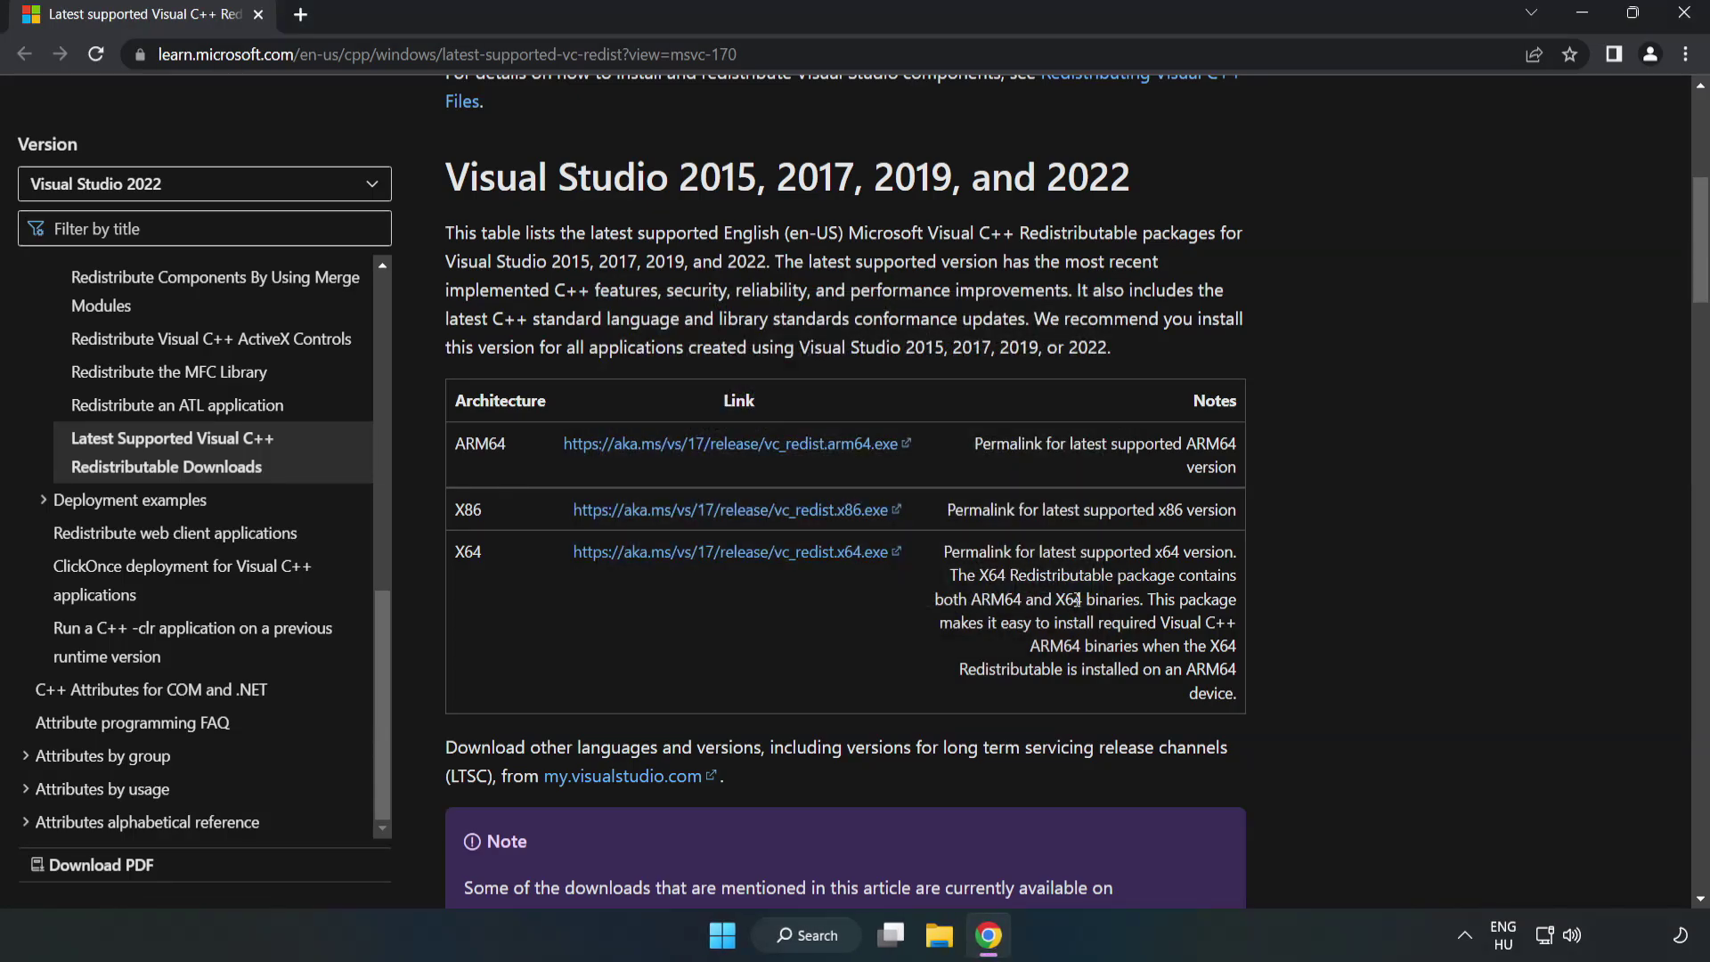
Step: Close Chrome and launch Command Prompt as administrator from a 'cmd' search
left_click(1686, 20)
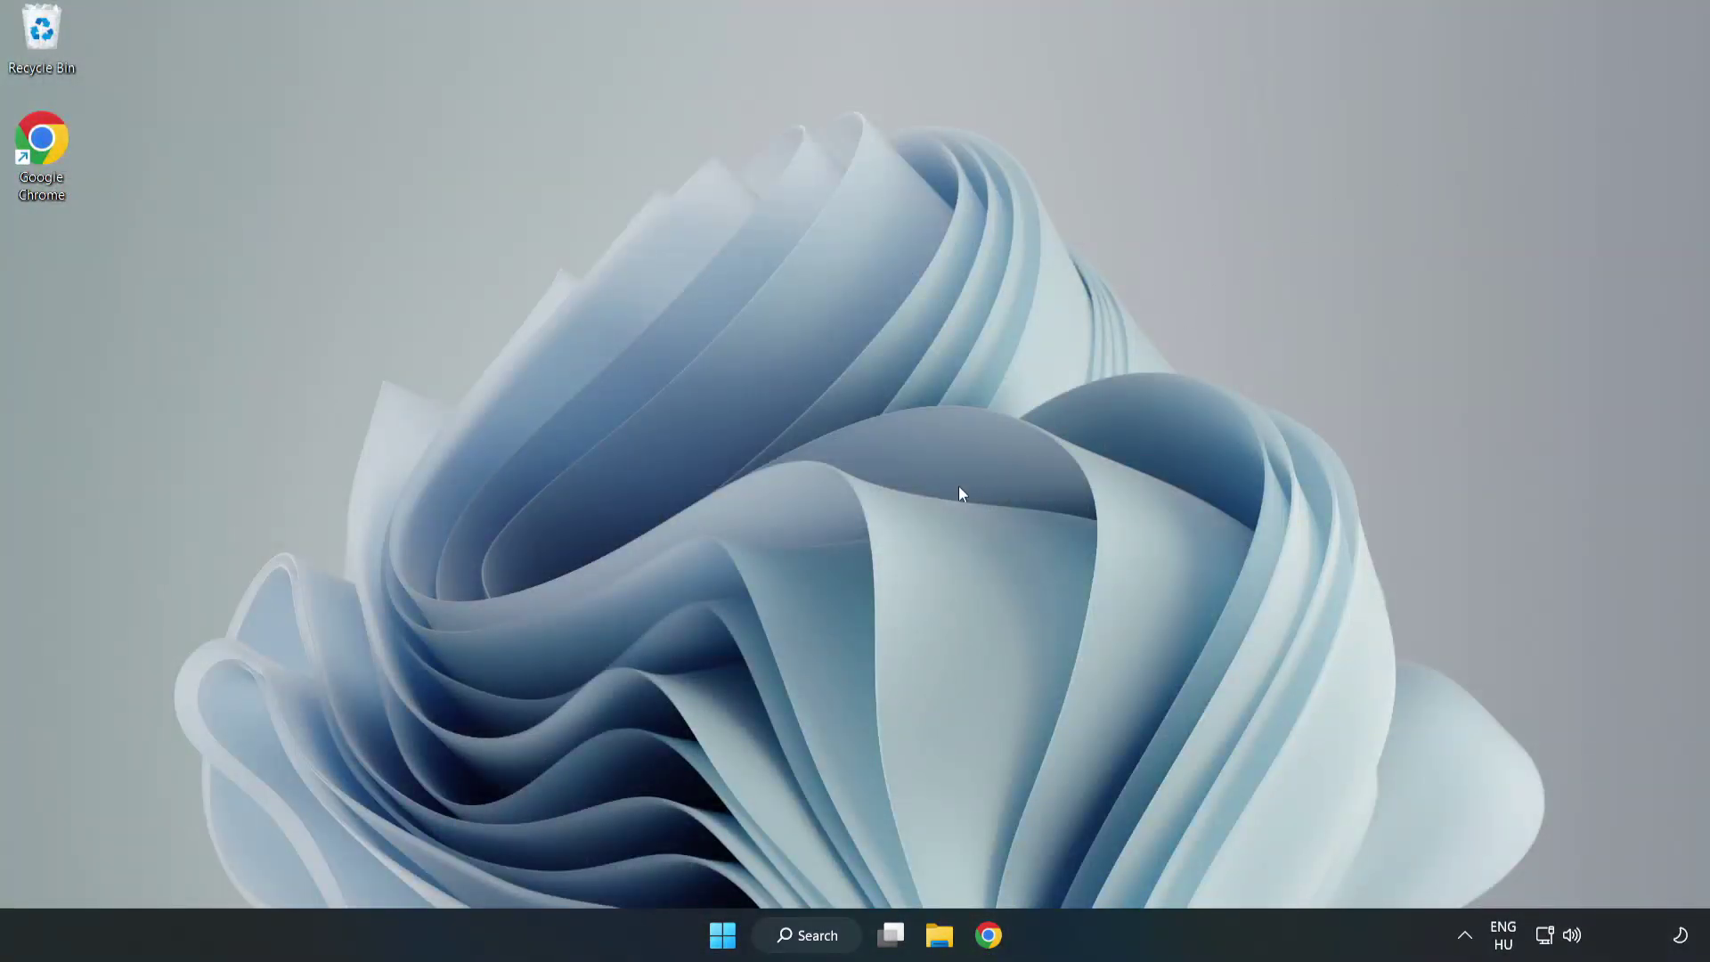
left_click(828, 935)
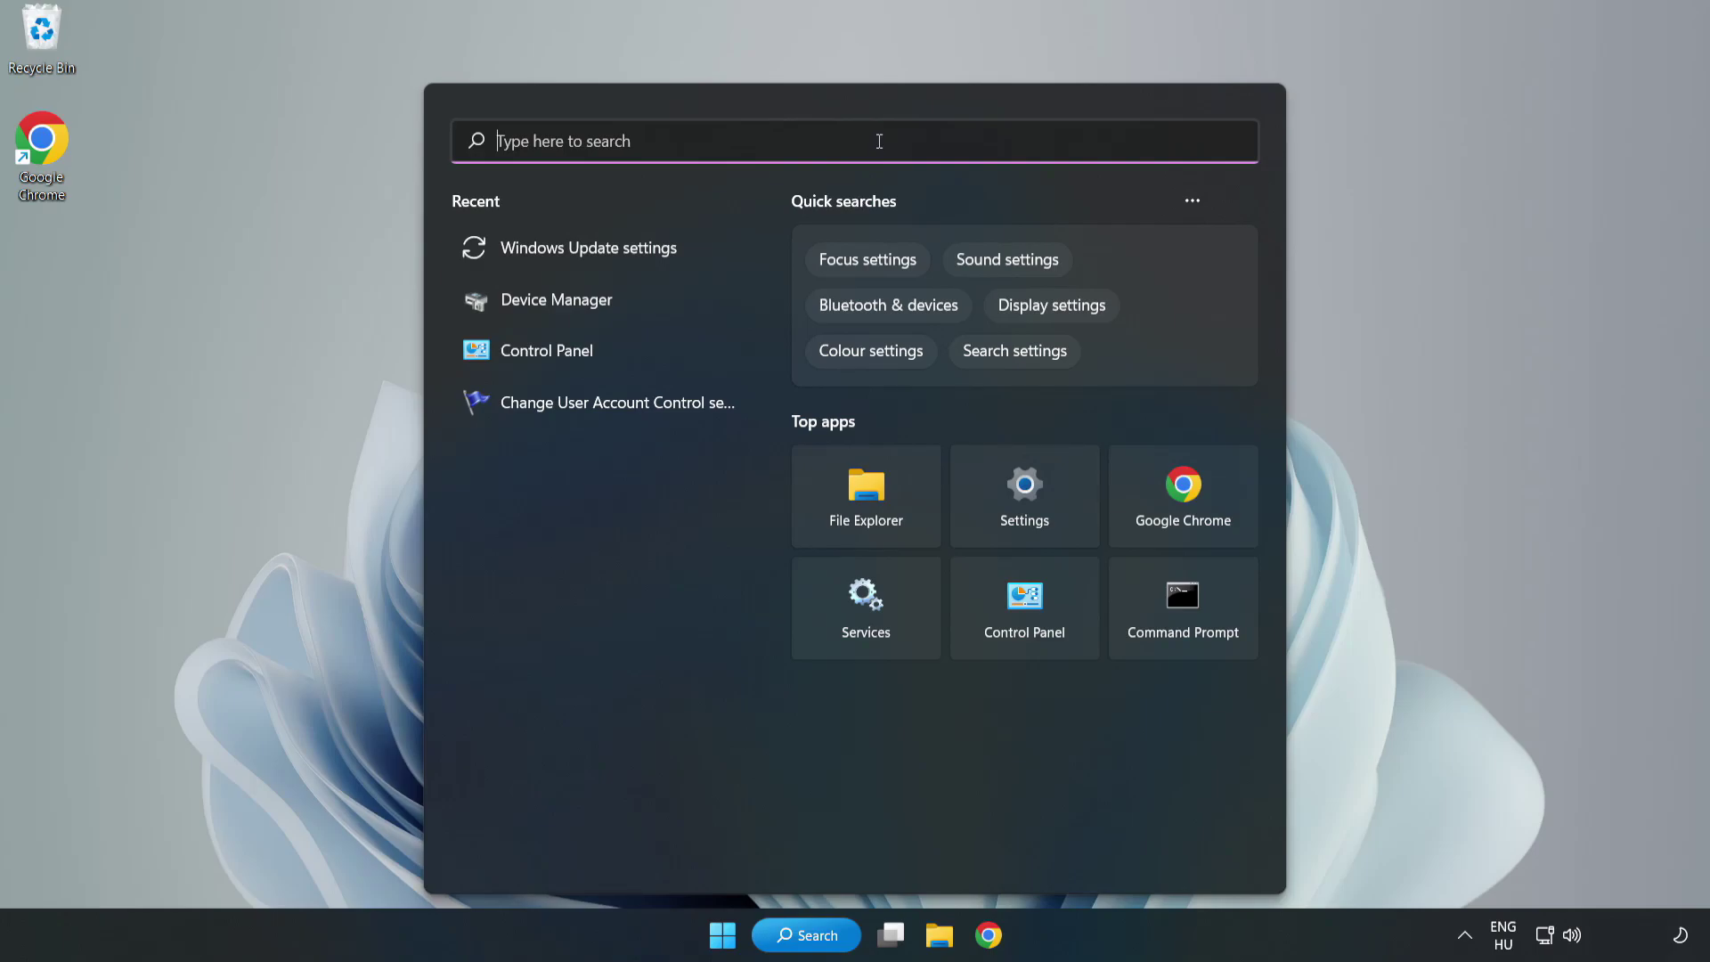
type("cmd")
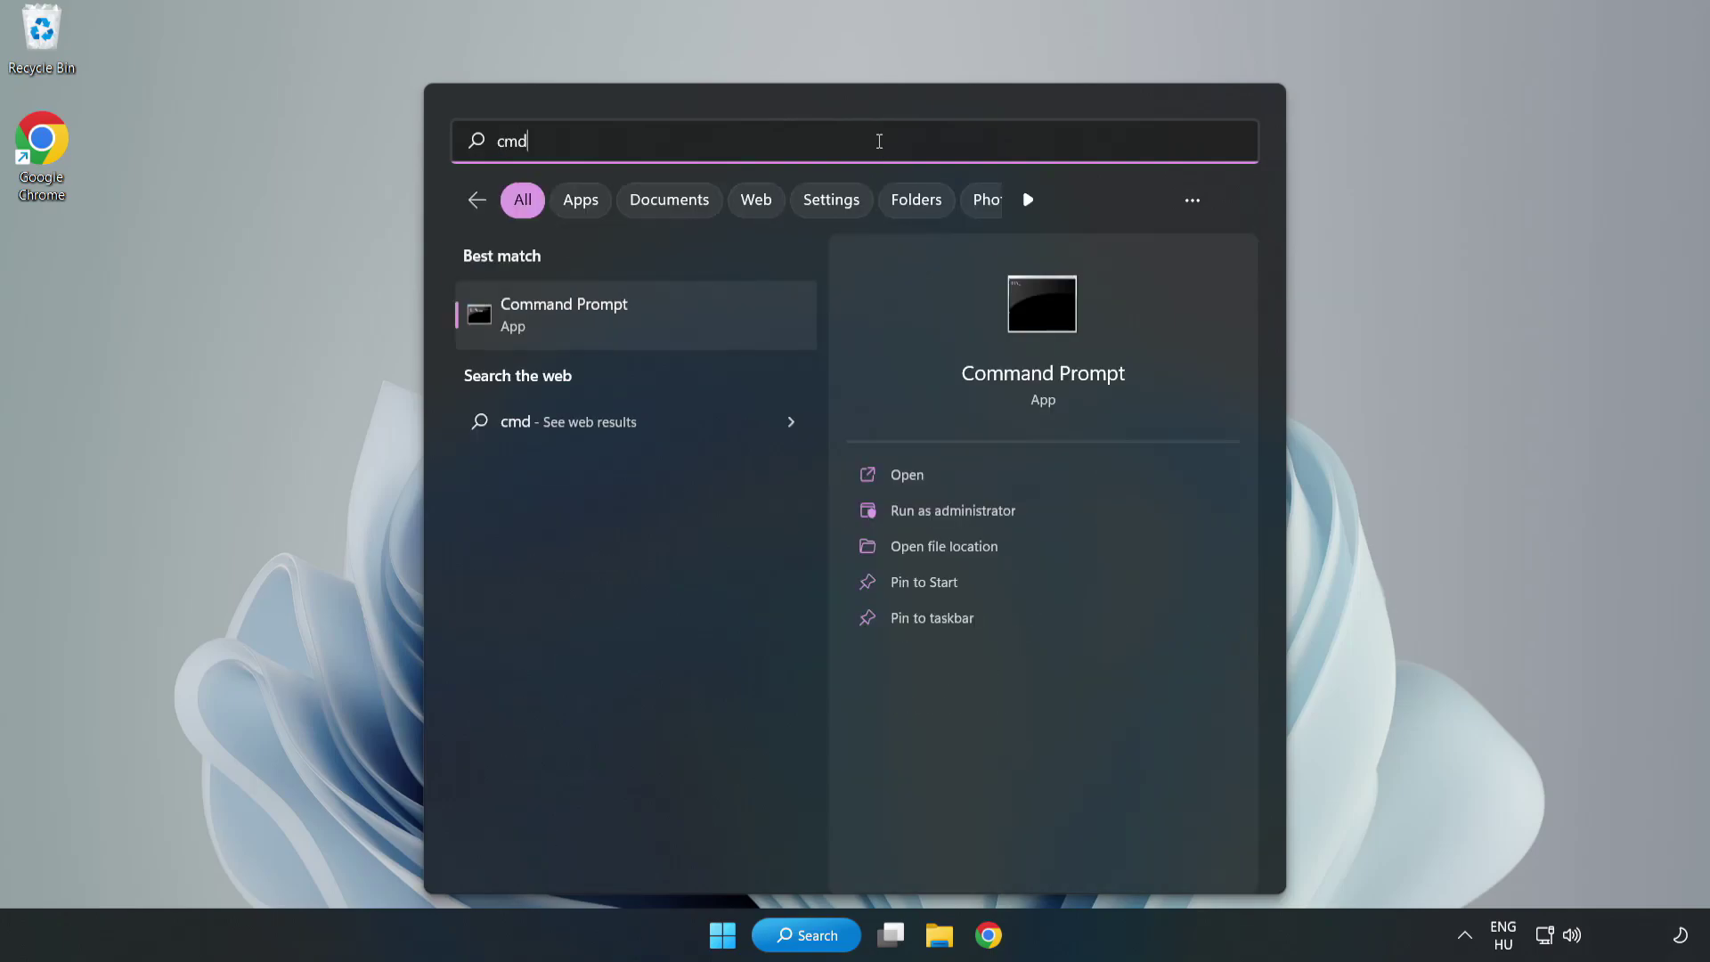
right_click(672, 323)
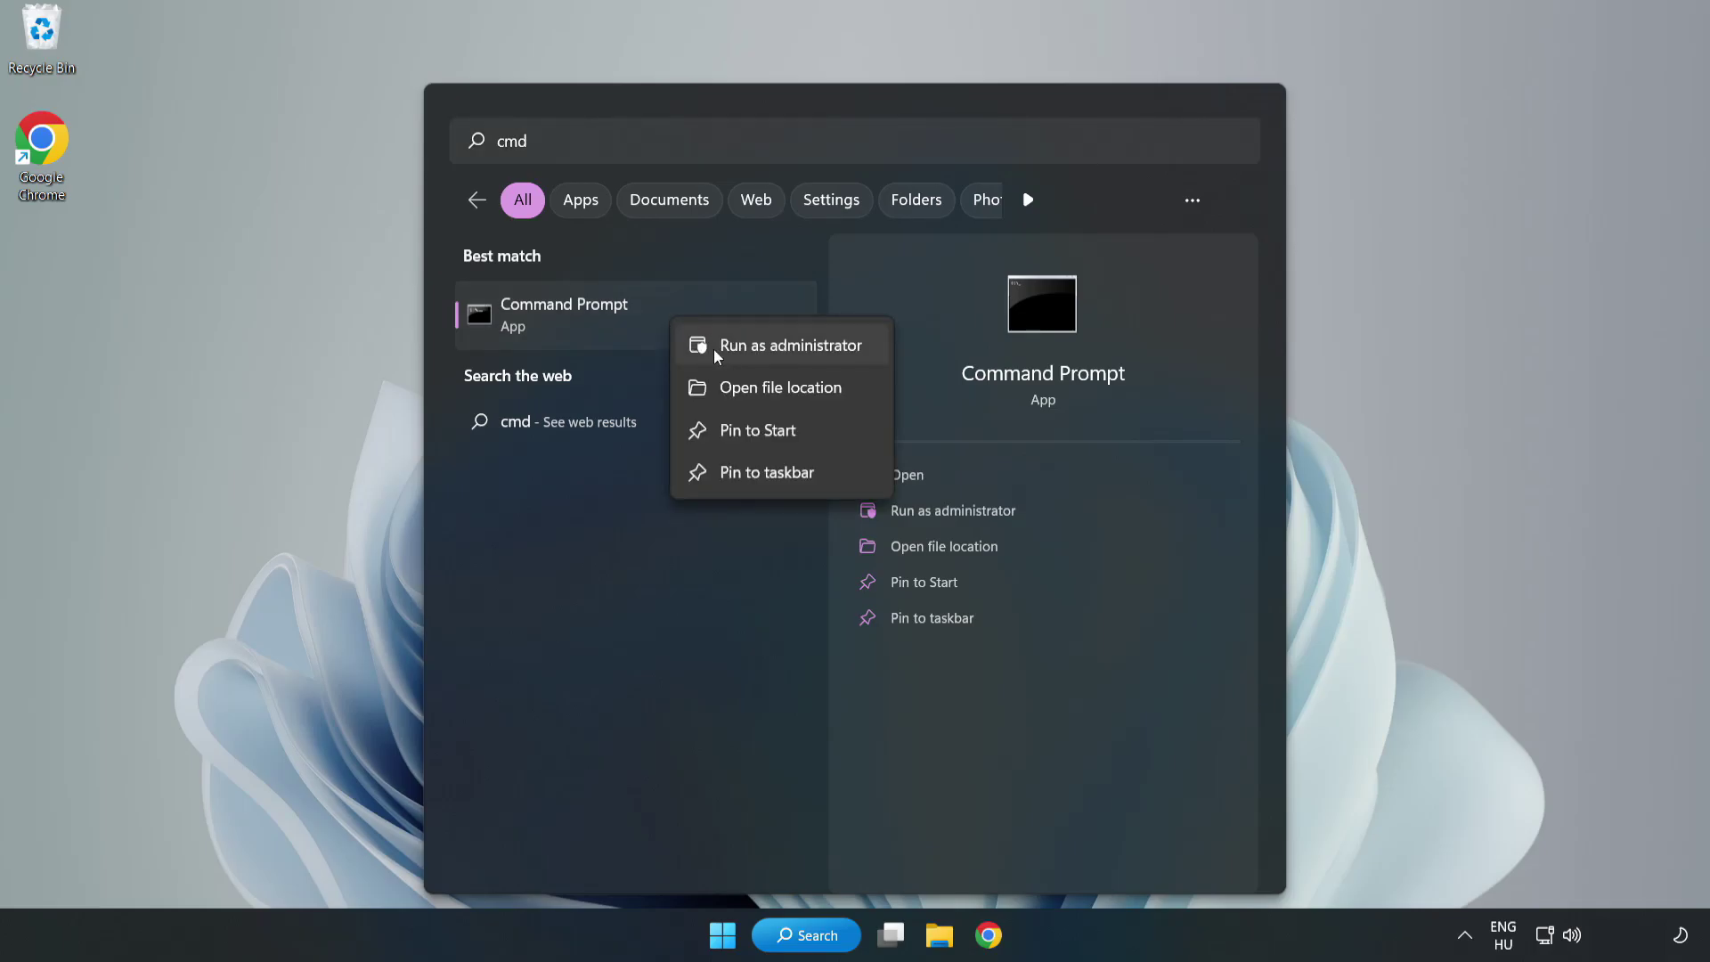
left_click(740, 347)
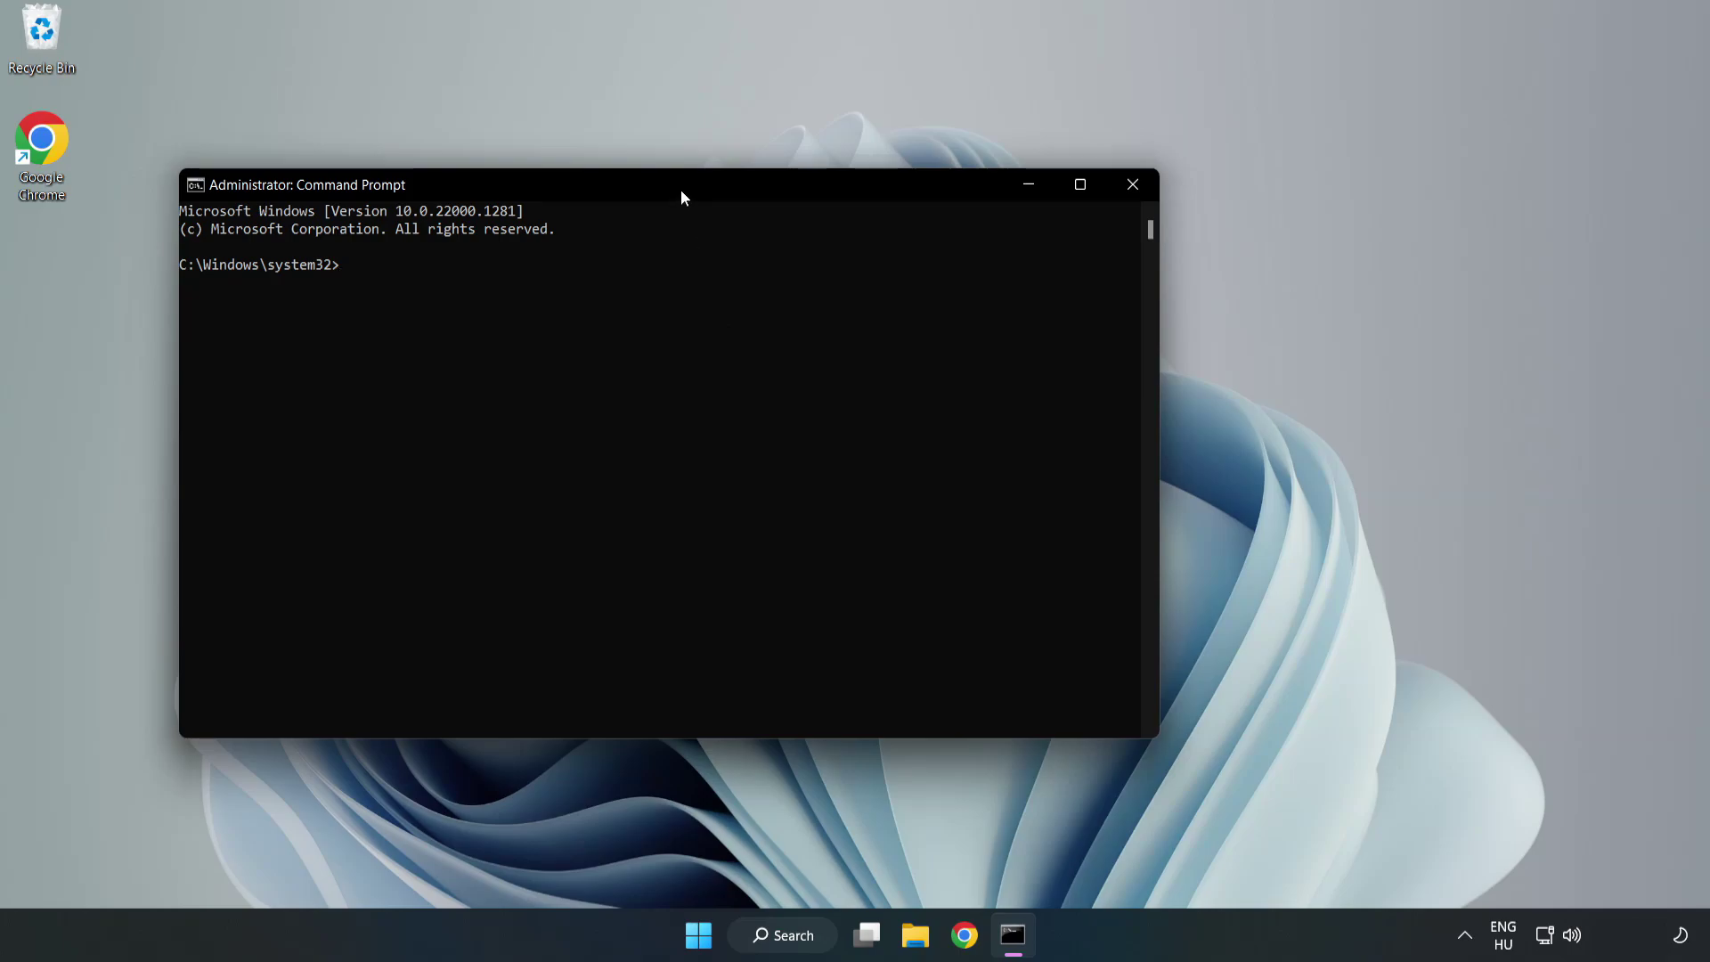
left_click_drag(681, 190, 869, 195)
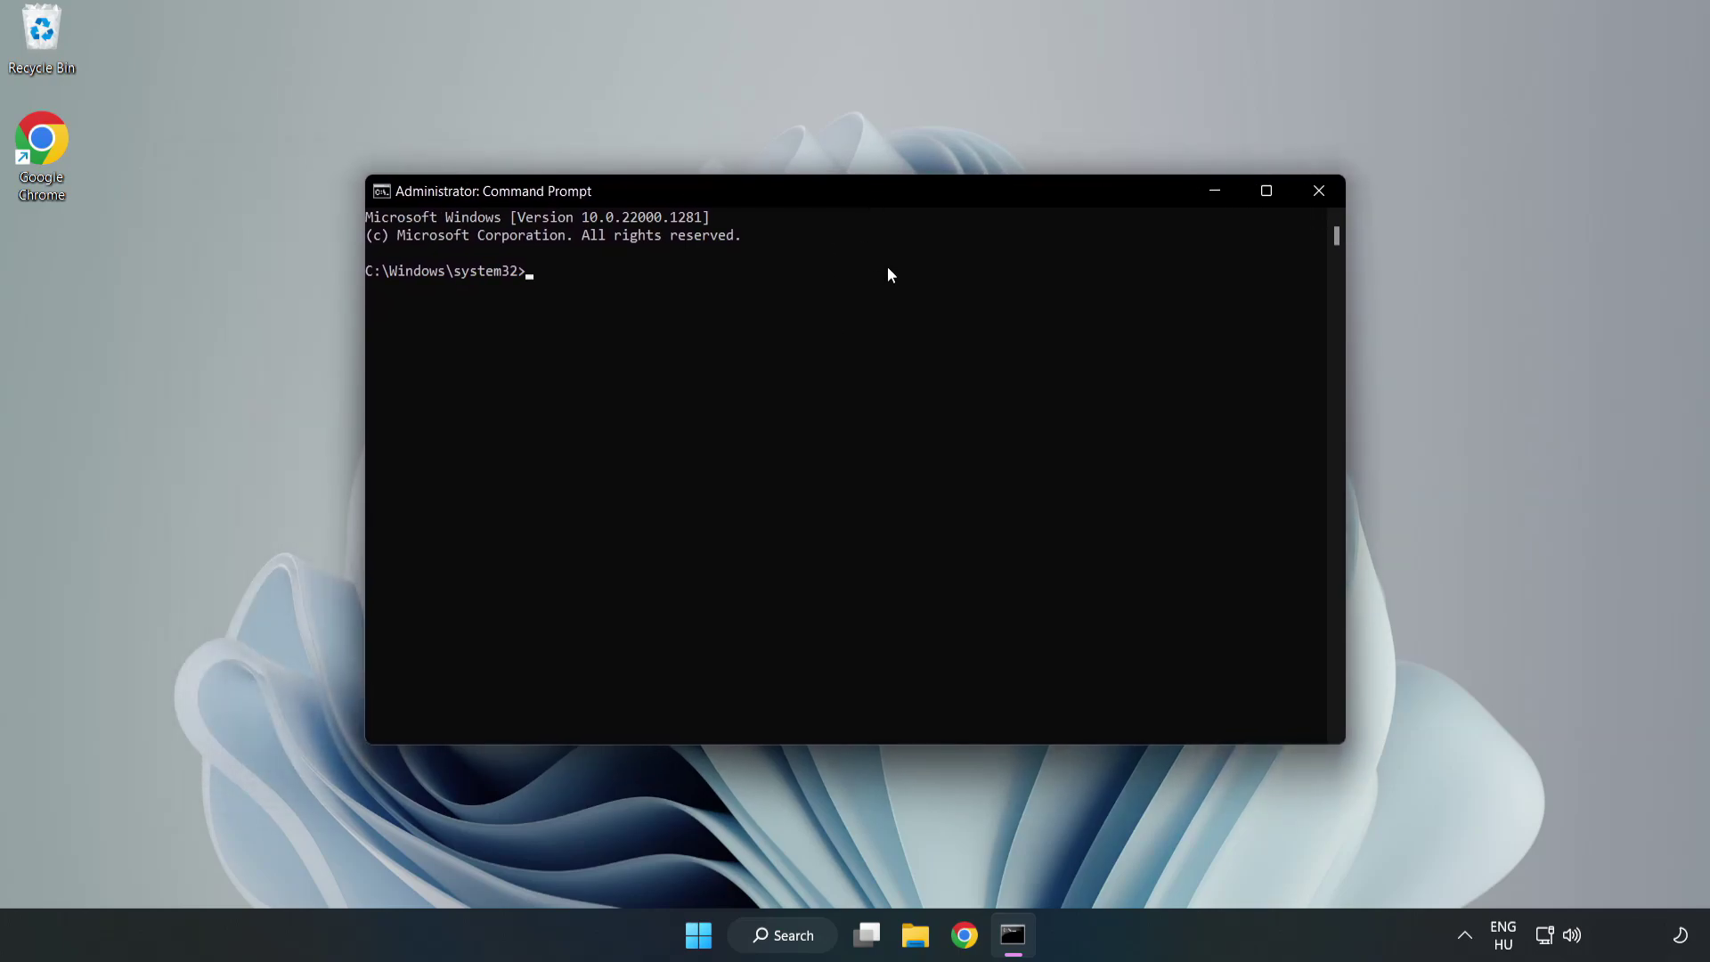
Step: Run sfc /scannow in the elevated Command Prompt and let verification reach 100%
type("sfc")
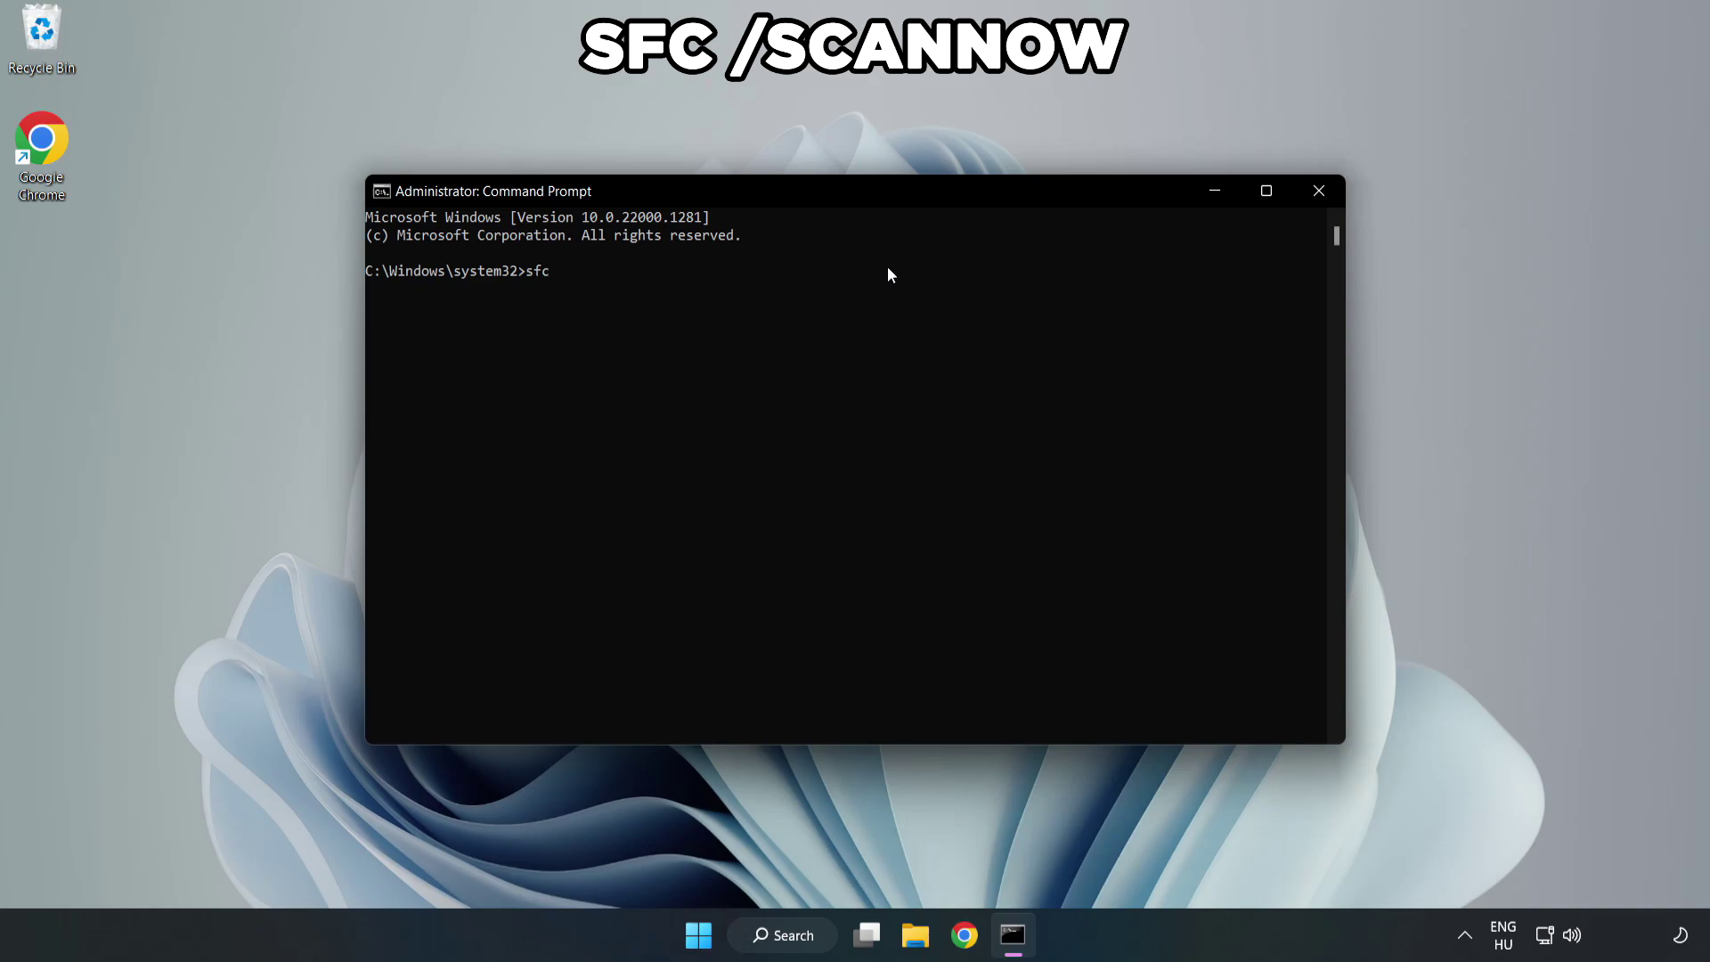
type(" /scannow")
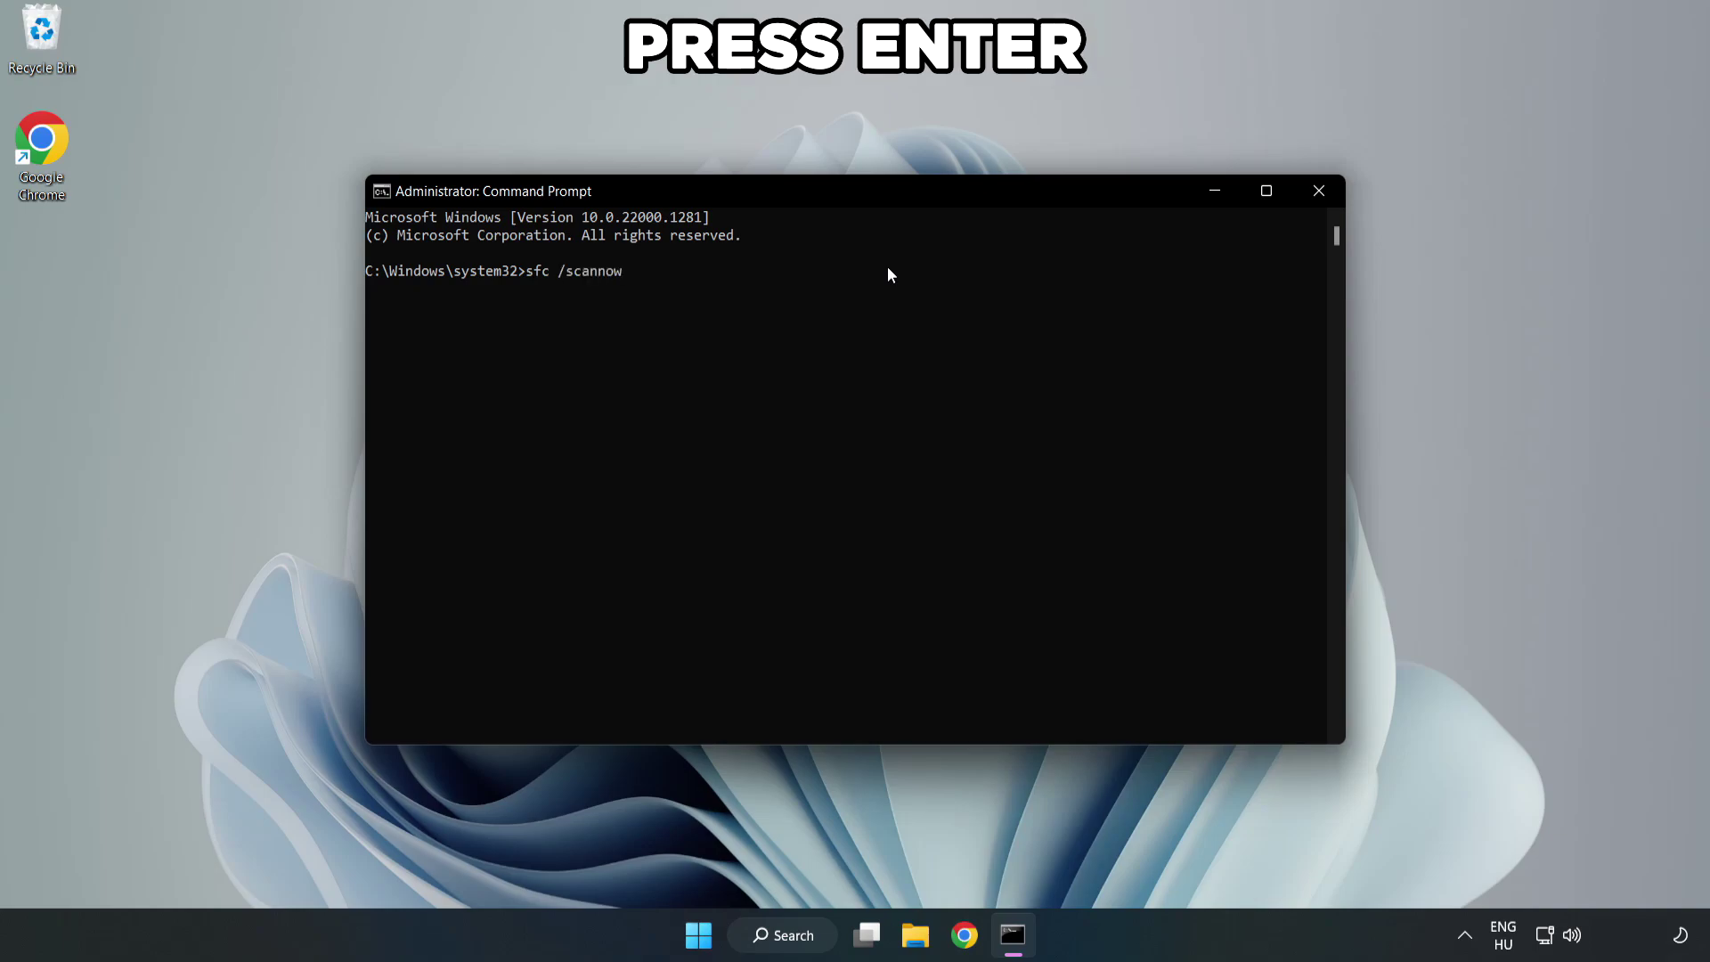
key("Return")
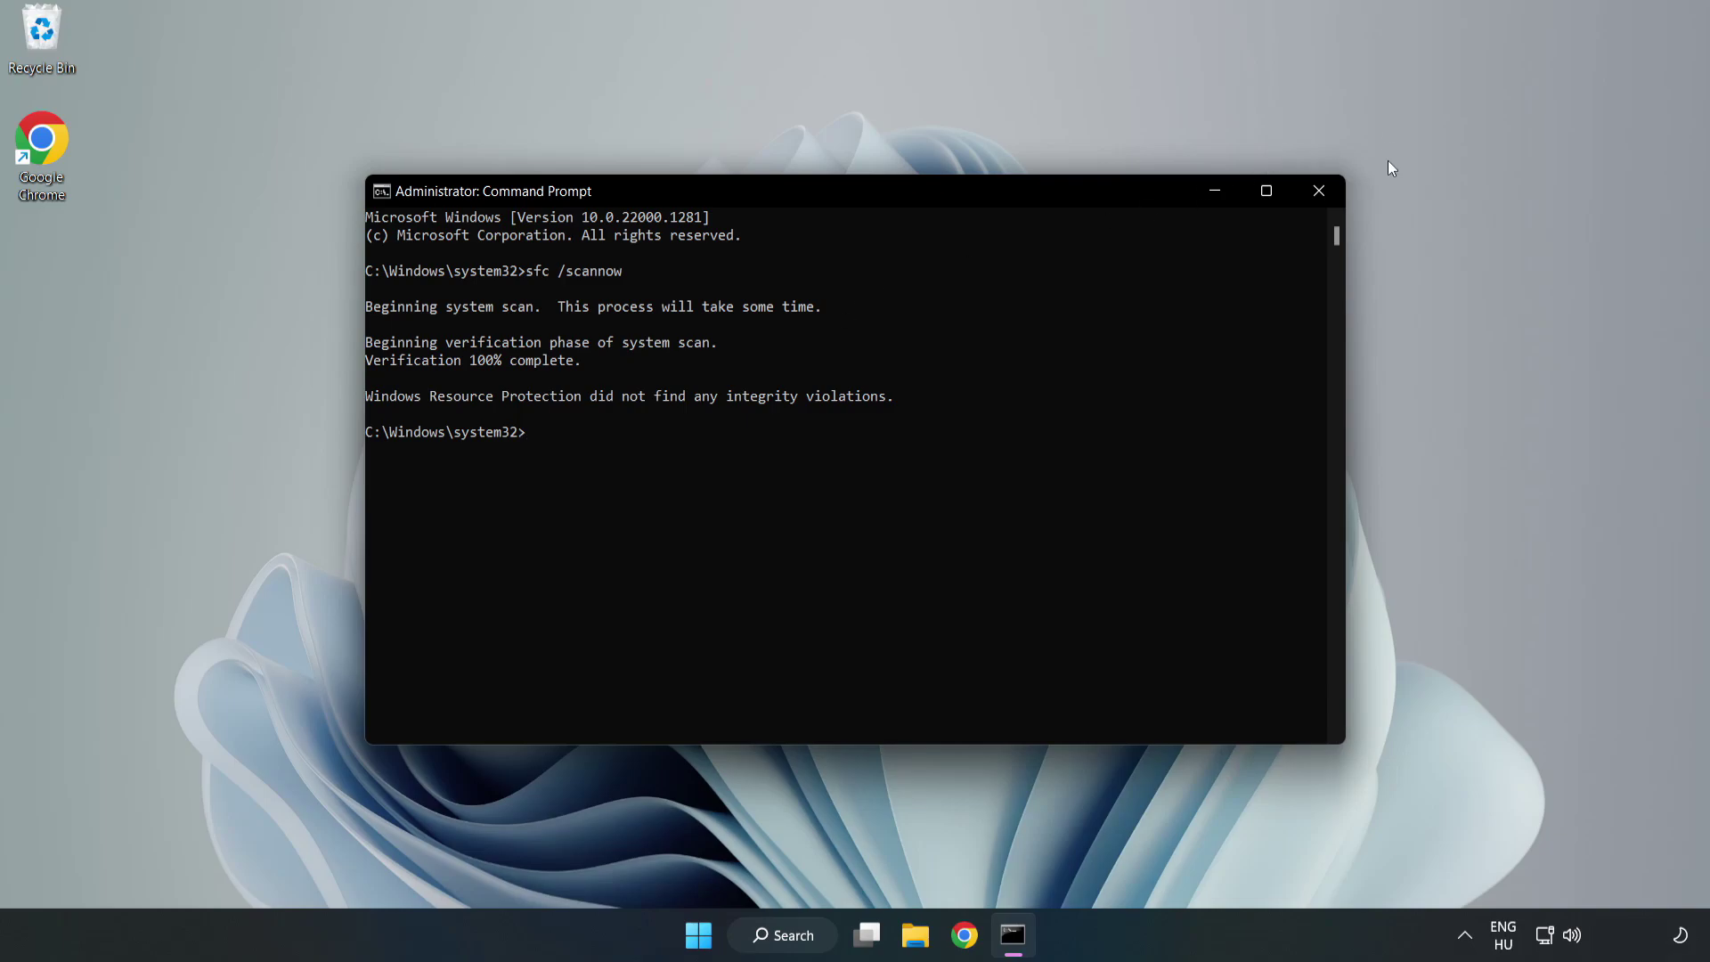
Step: Close Command Prompt and launch Windows Security by searching 'security'
left_click(1317, 199)
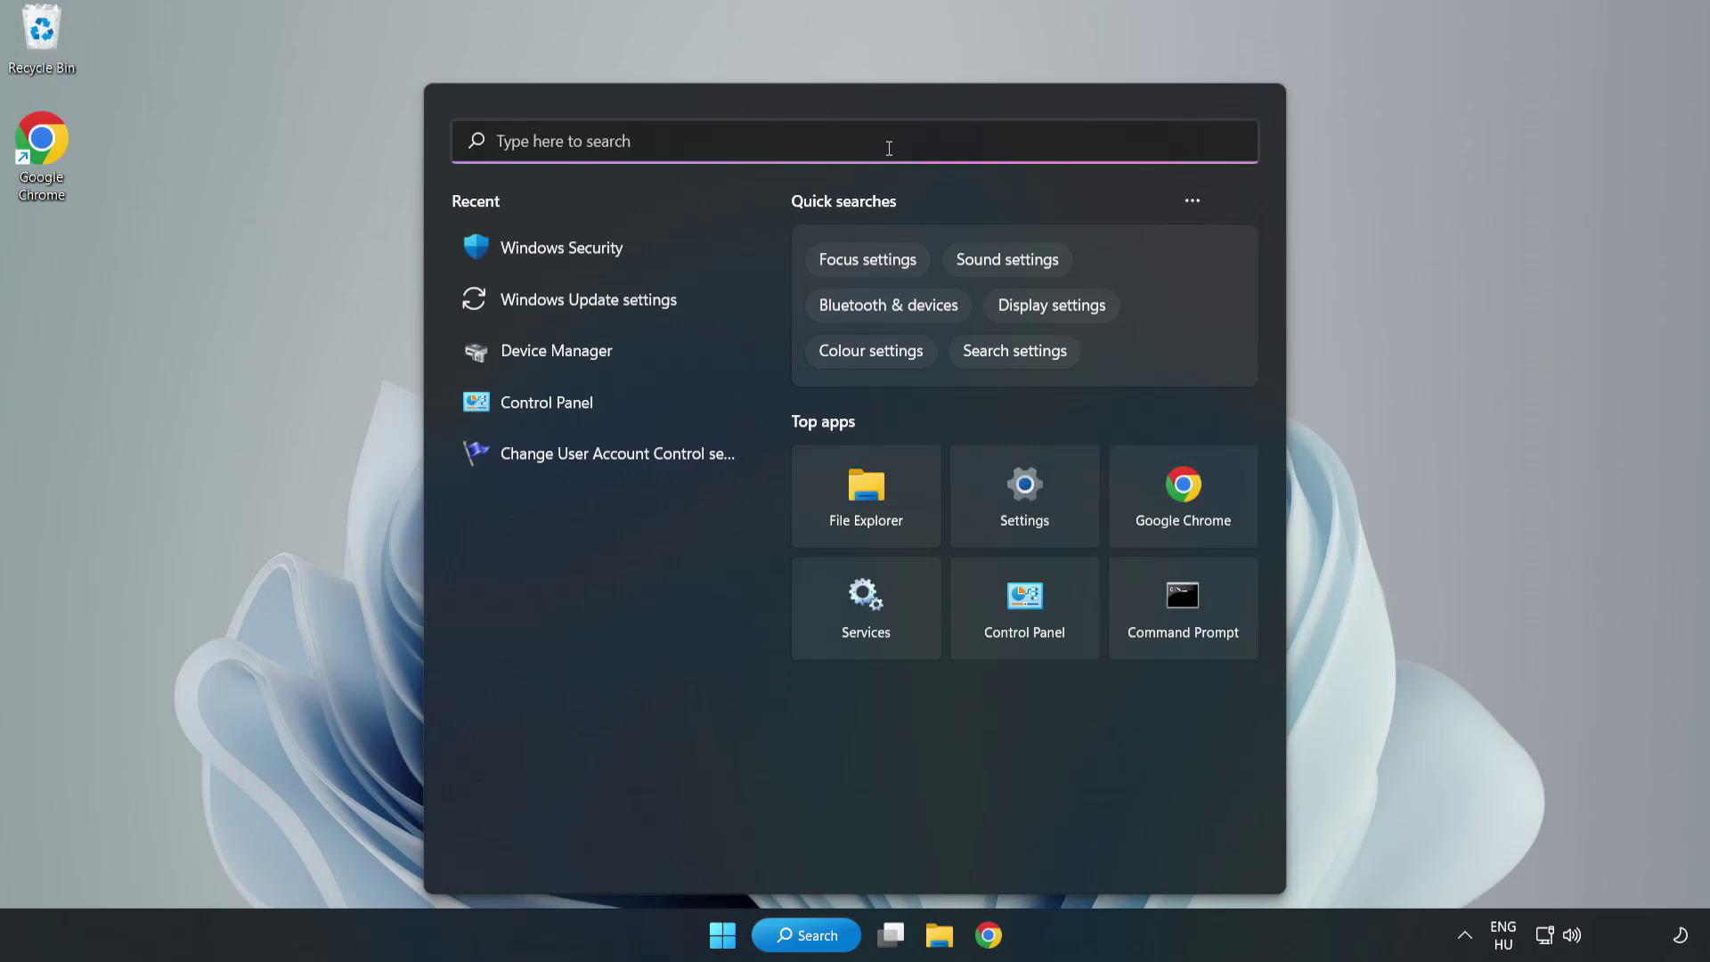
type("sec")
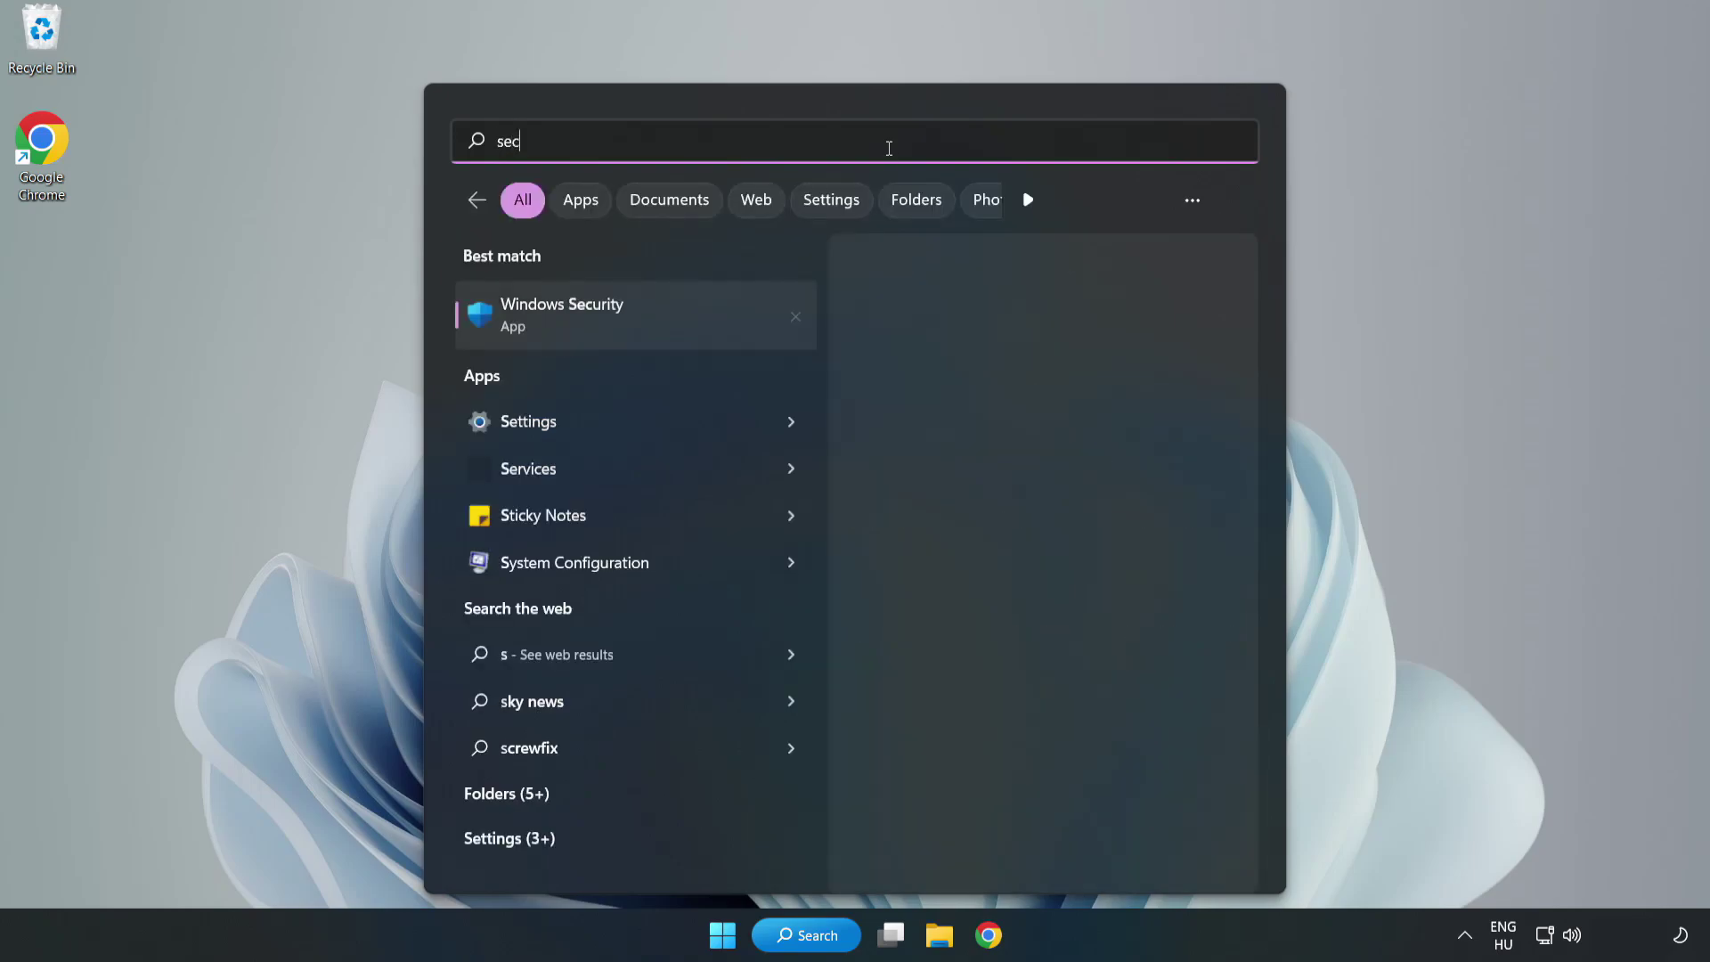
type("urity")
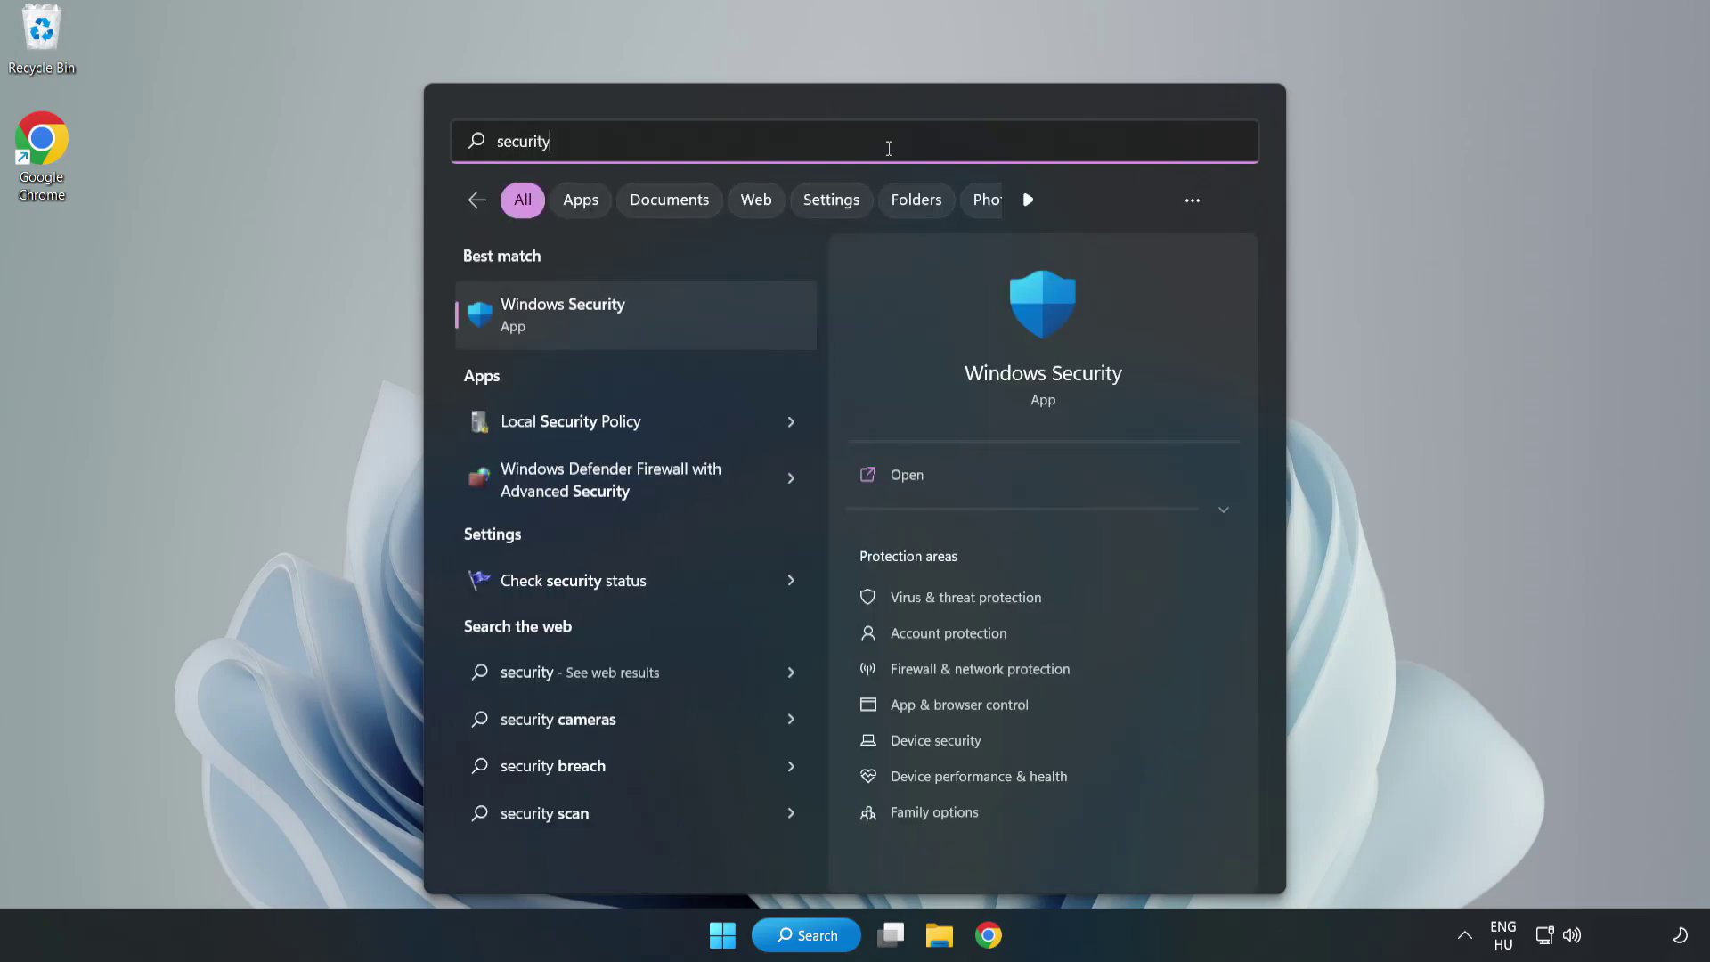
left_click(618, 323)
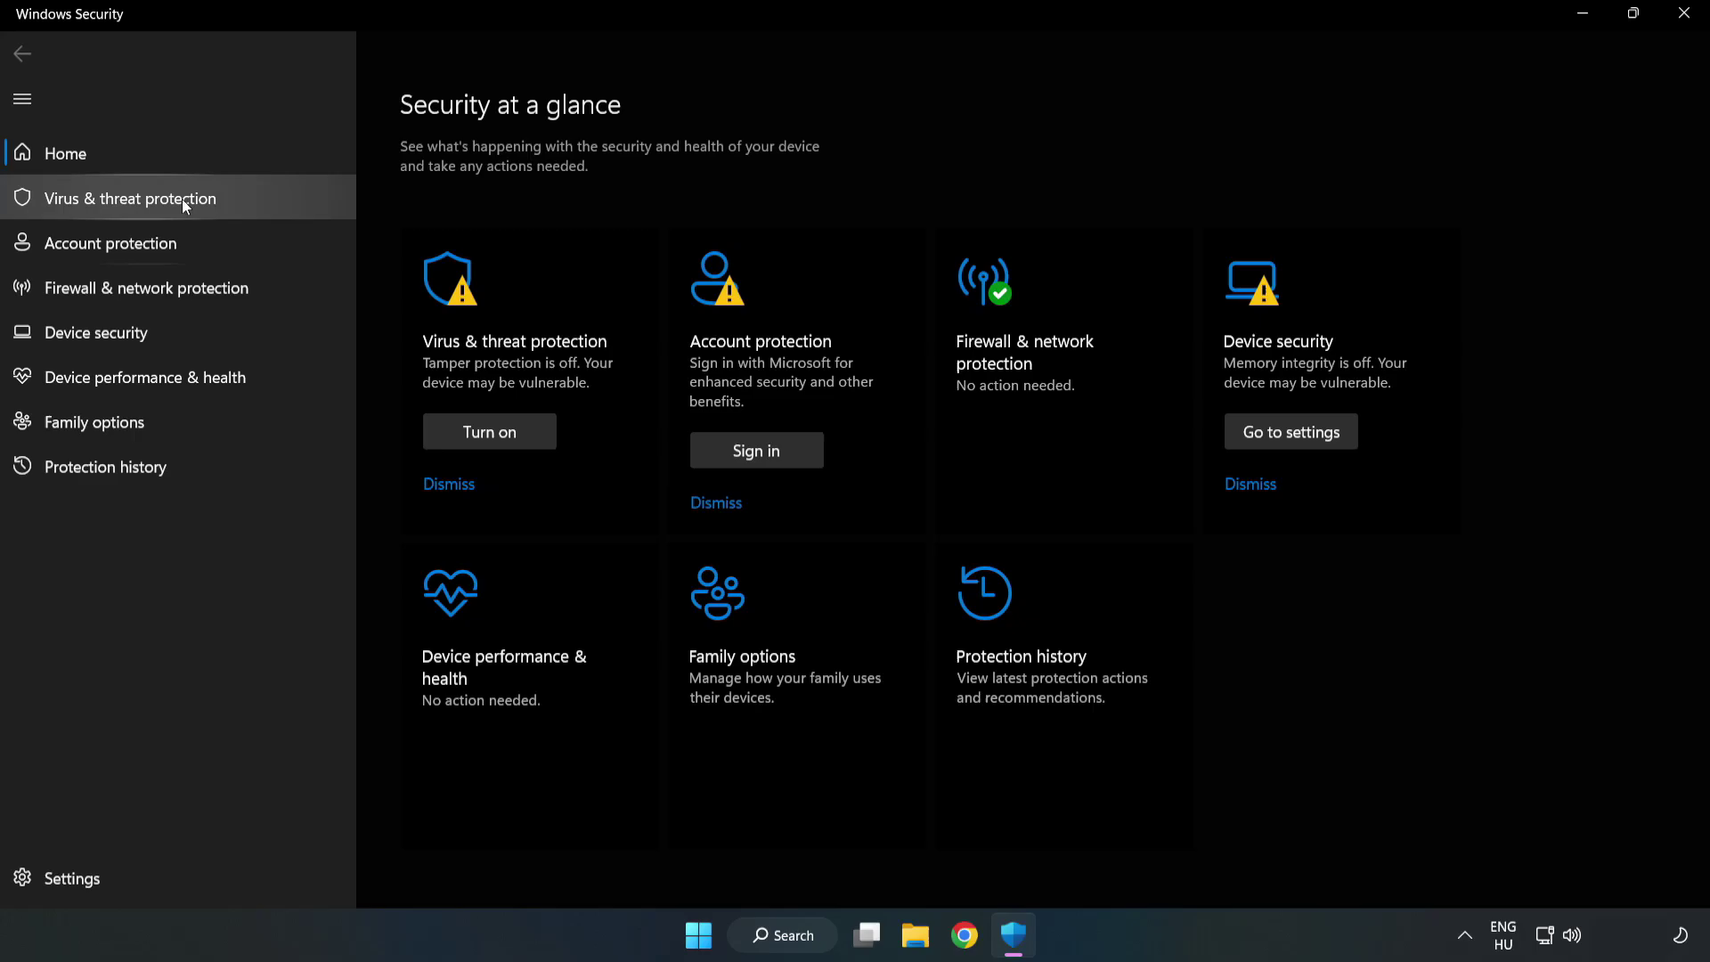
Step: Go to Virus & threat protection settings and scroll to the exclusions option
left_click(111, 205)
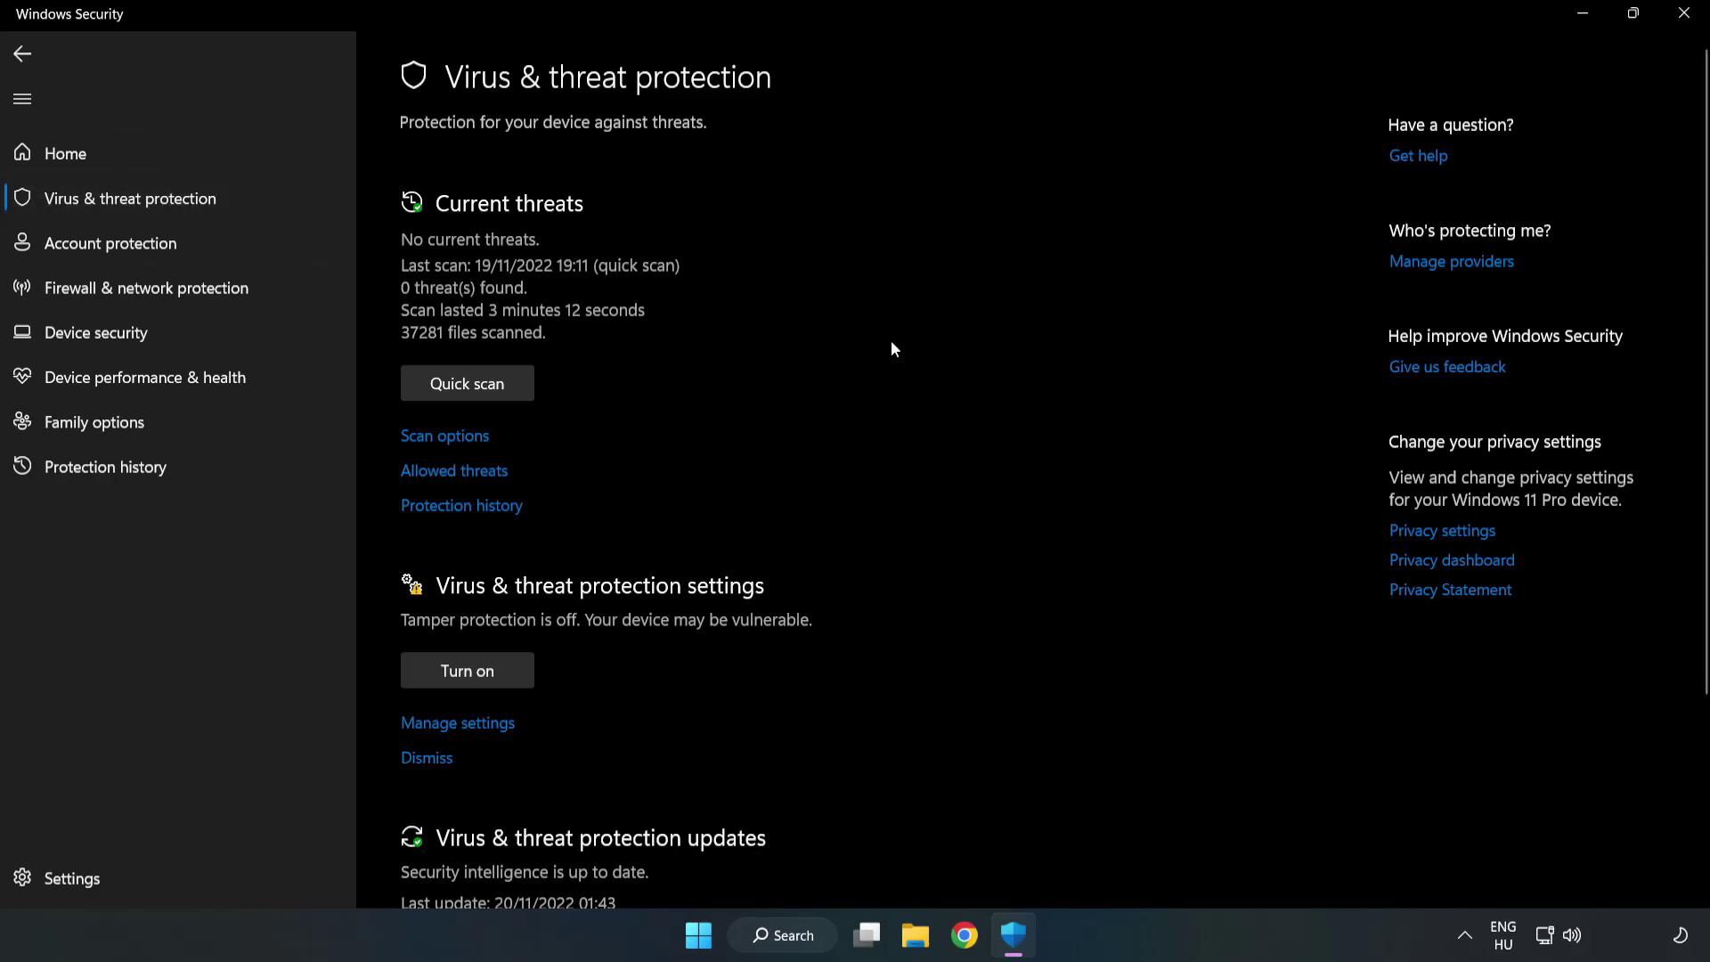
scroll(894, 349, "down", 3)
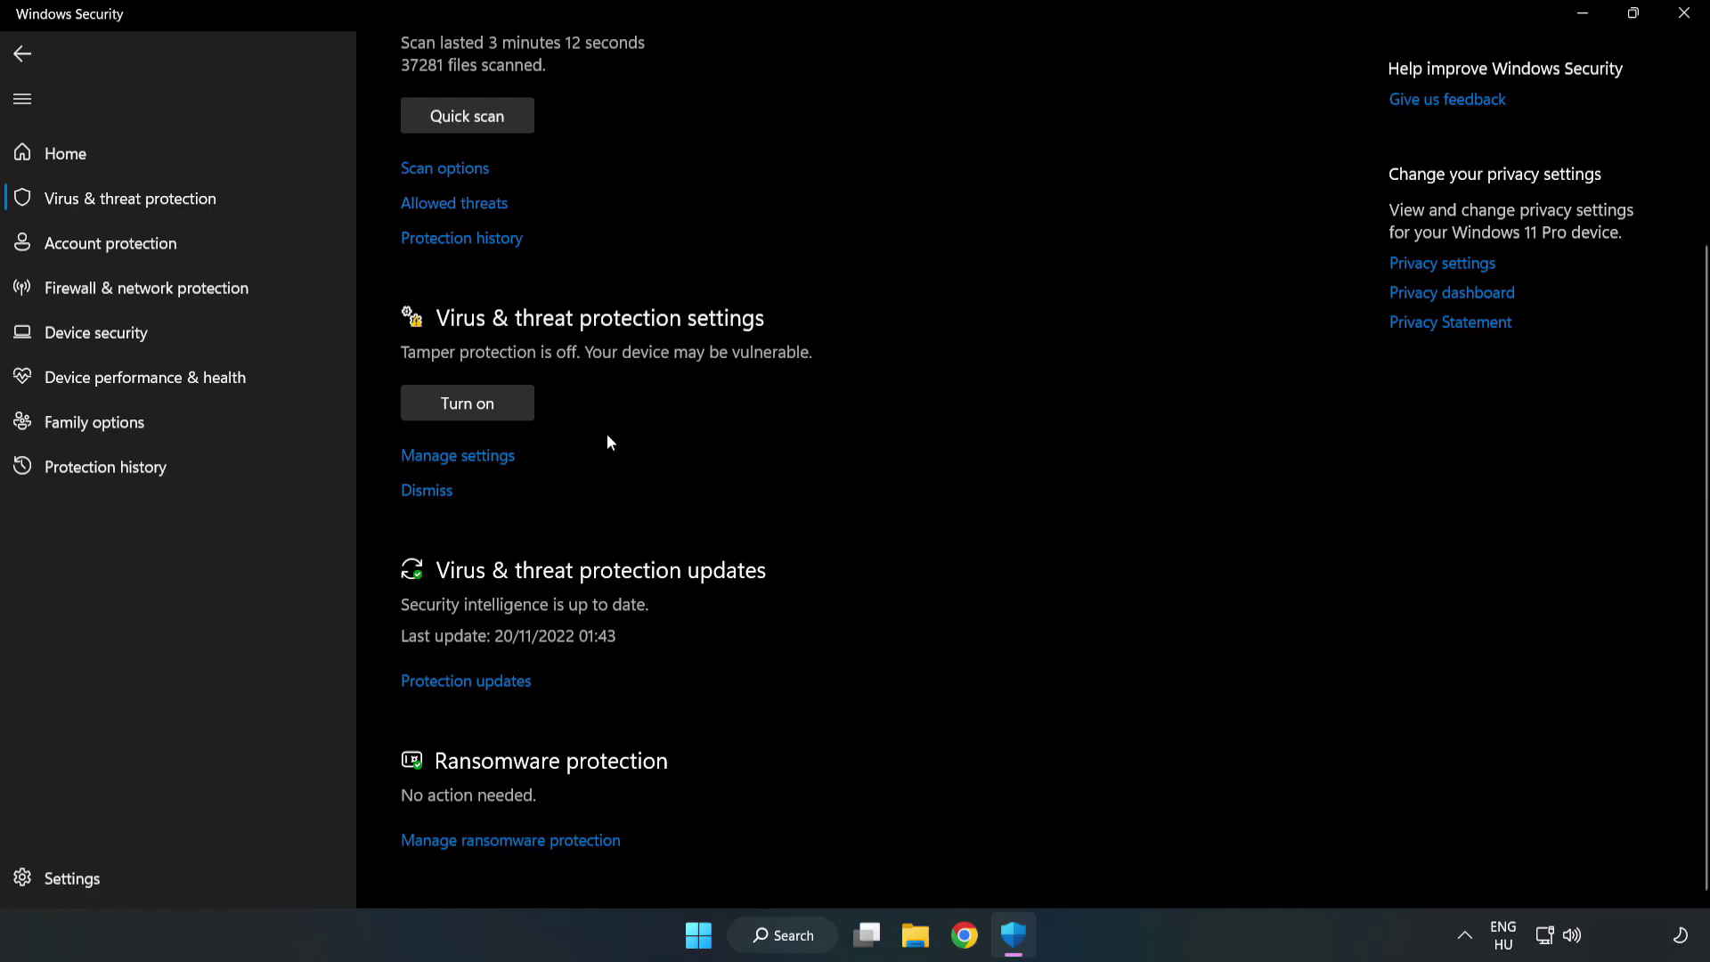
left_click(468, 460)
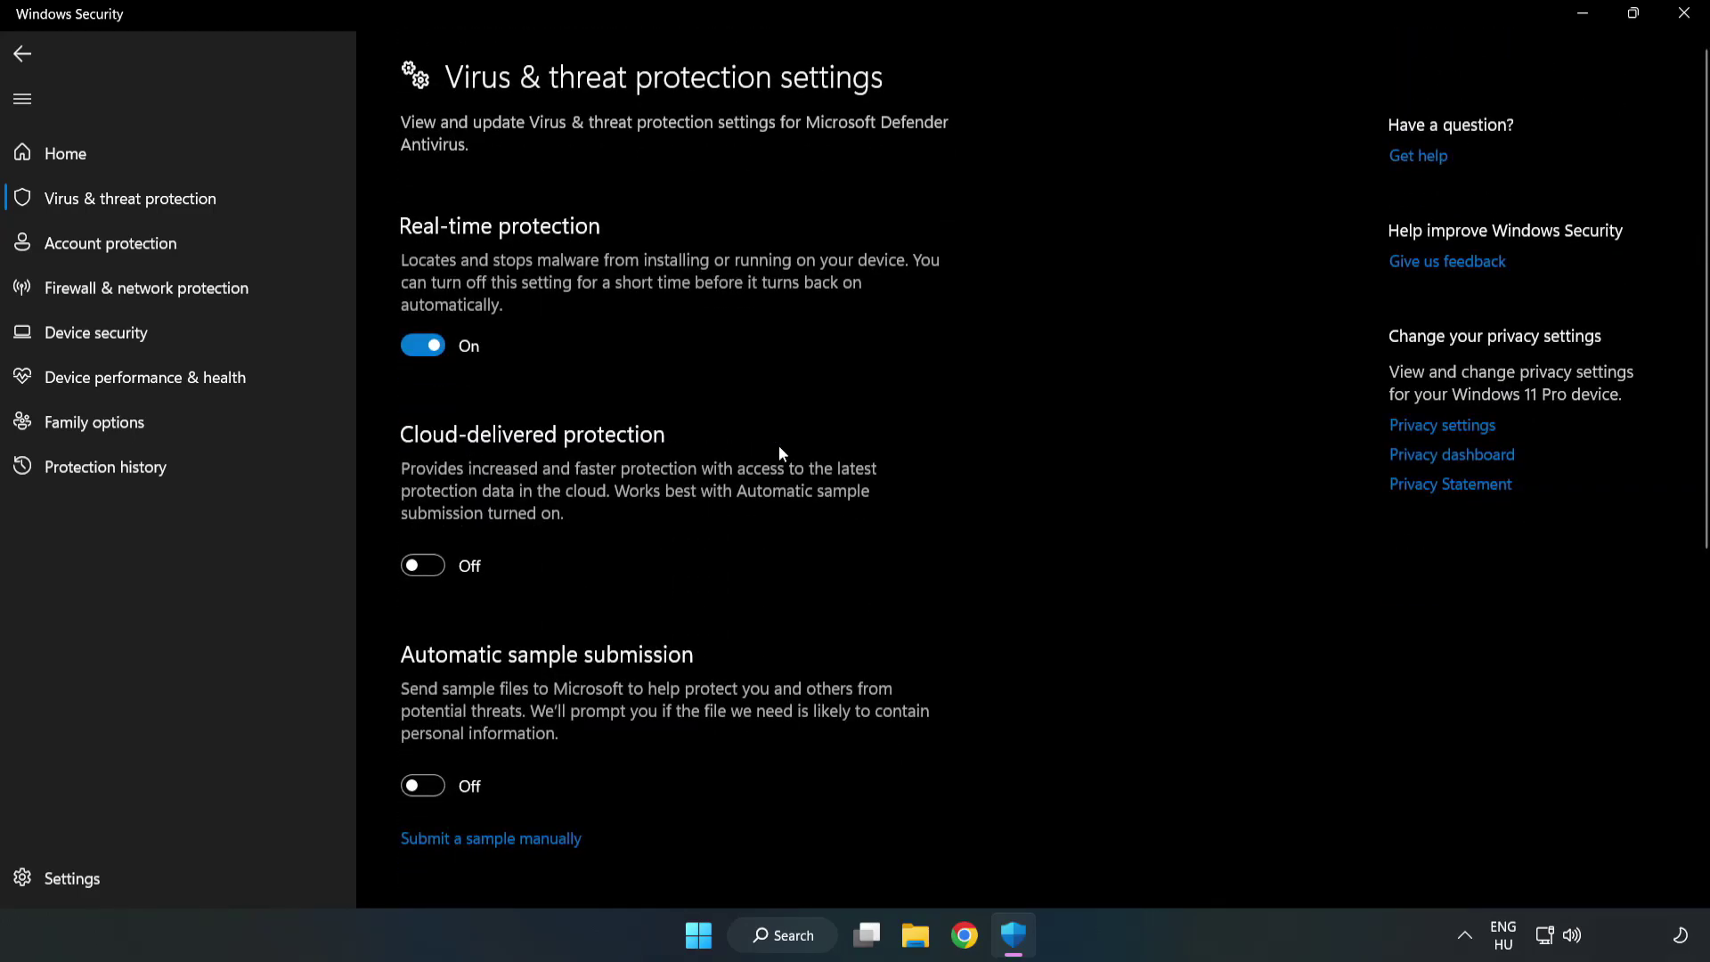
scroll(1089, 449, "down", 6)
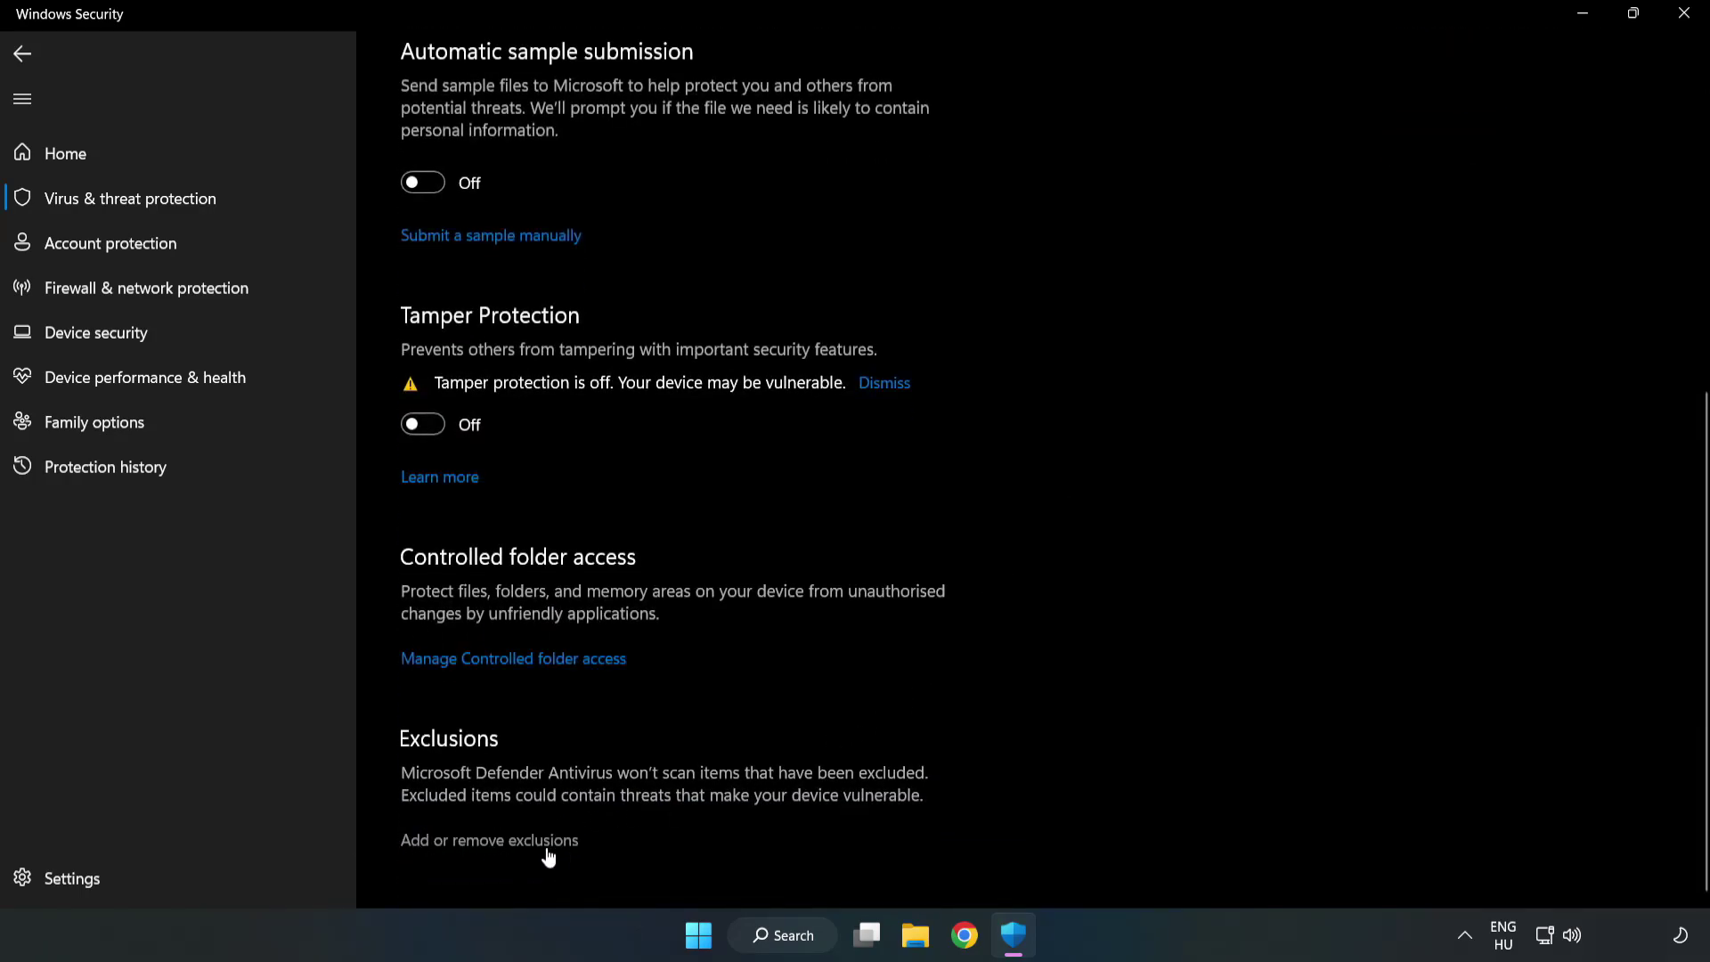
scroll(506, 844, "up", 2)
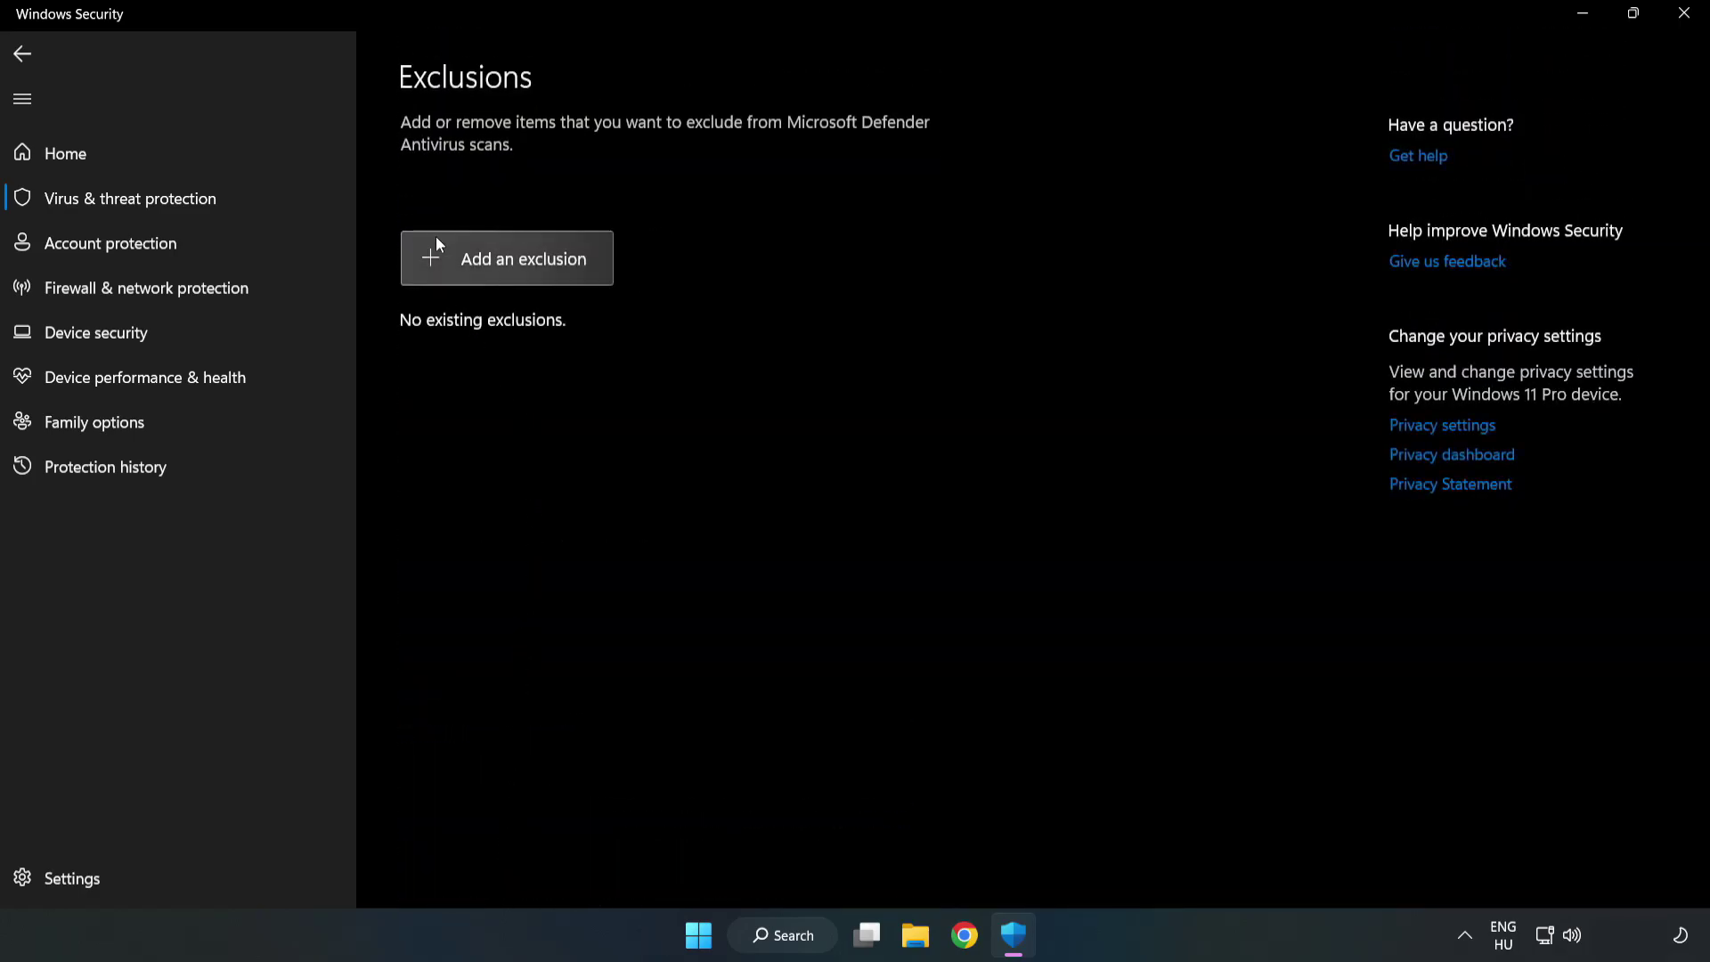
Step: Add a File exclusion for the shortcut in C:\Program Files (x86)\NOT WORKING APP
left_click(523, 272)
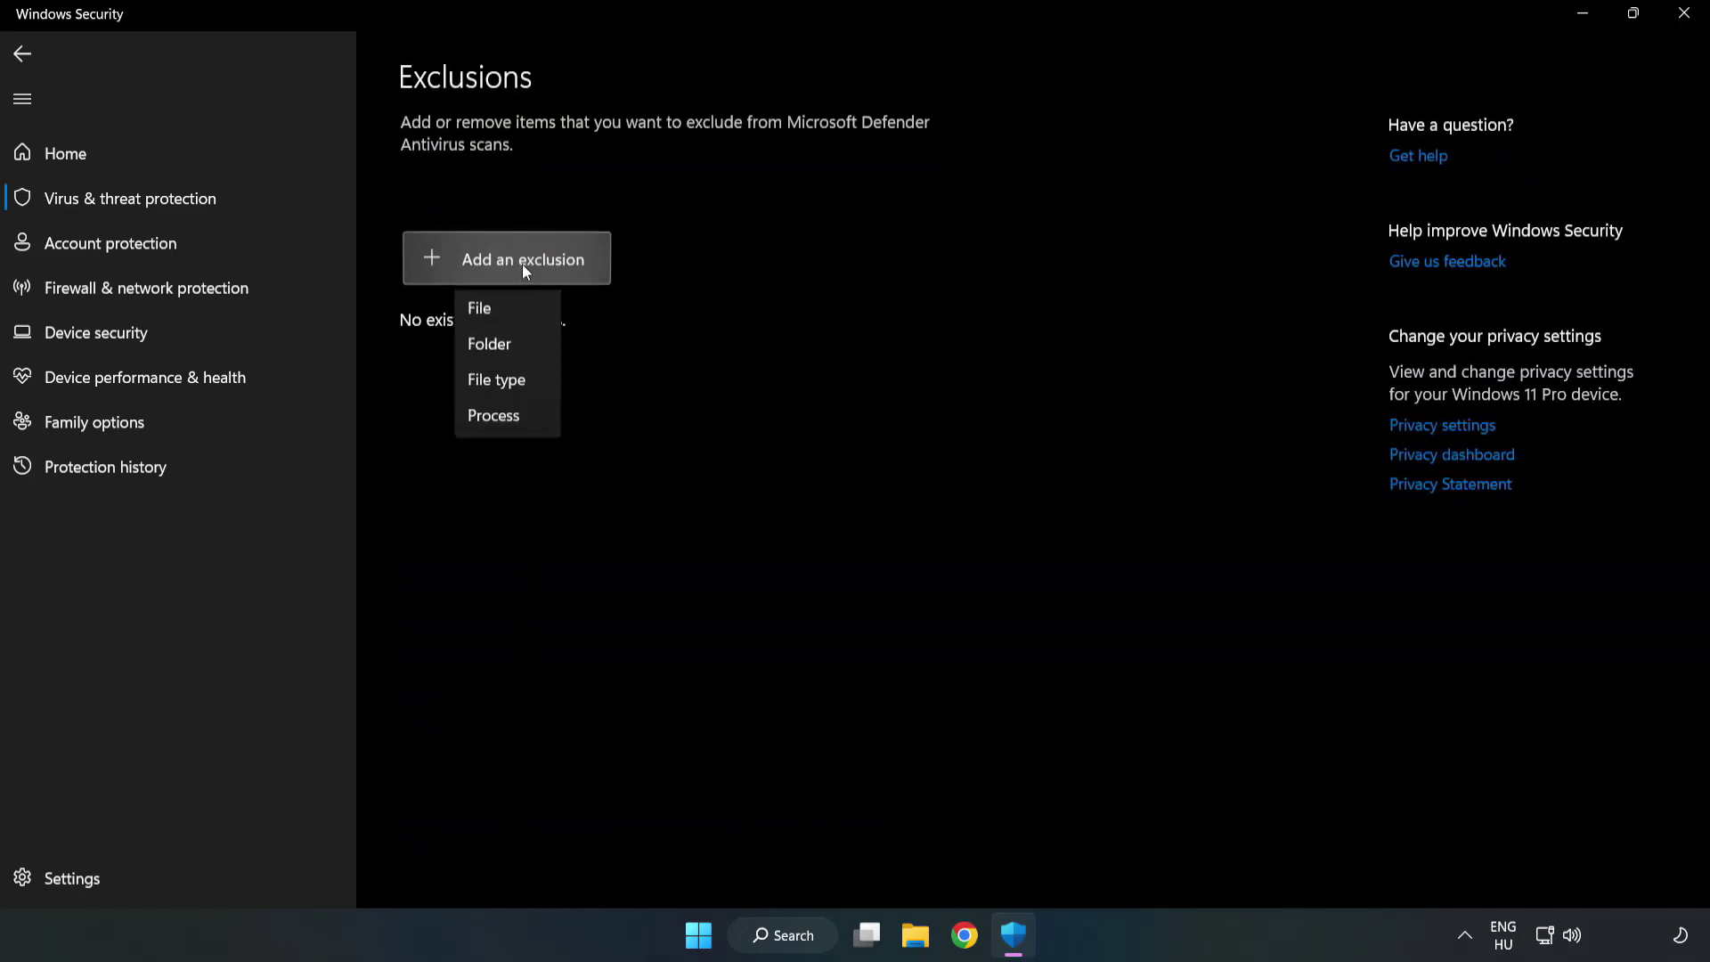
left_click(488, 318)
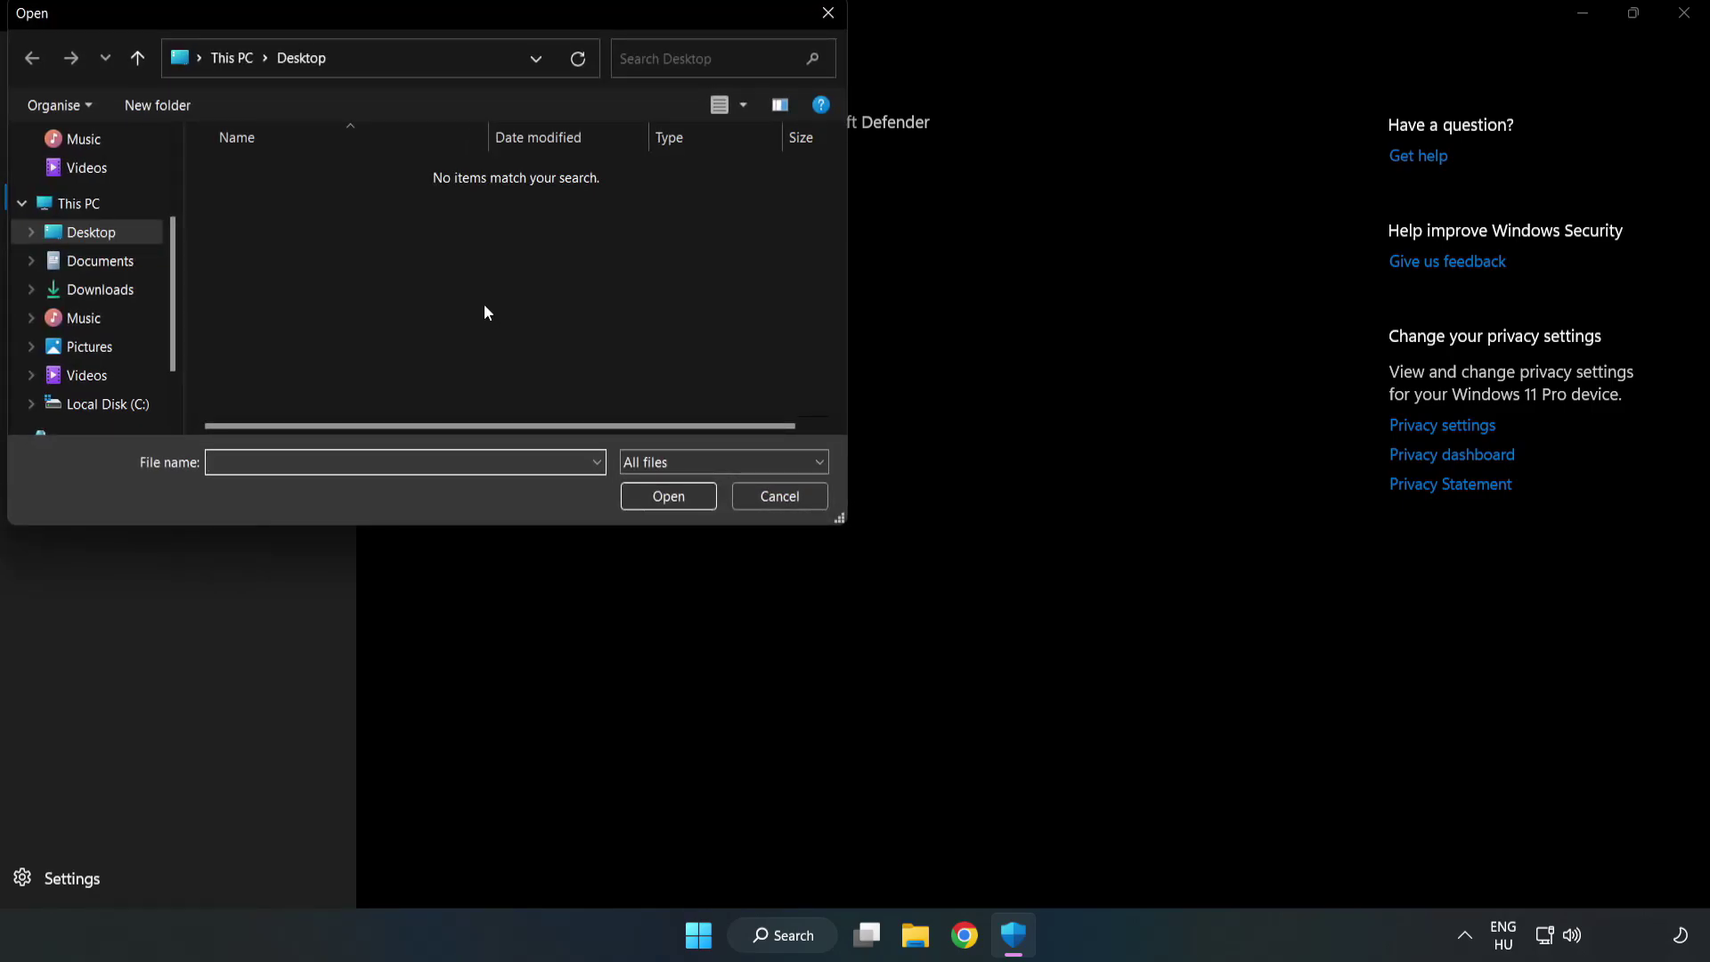
left_click_drag(459, 16, 787, 189)
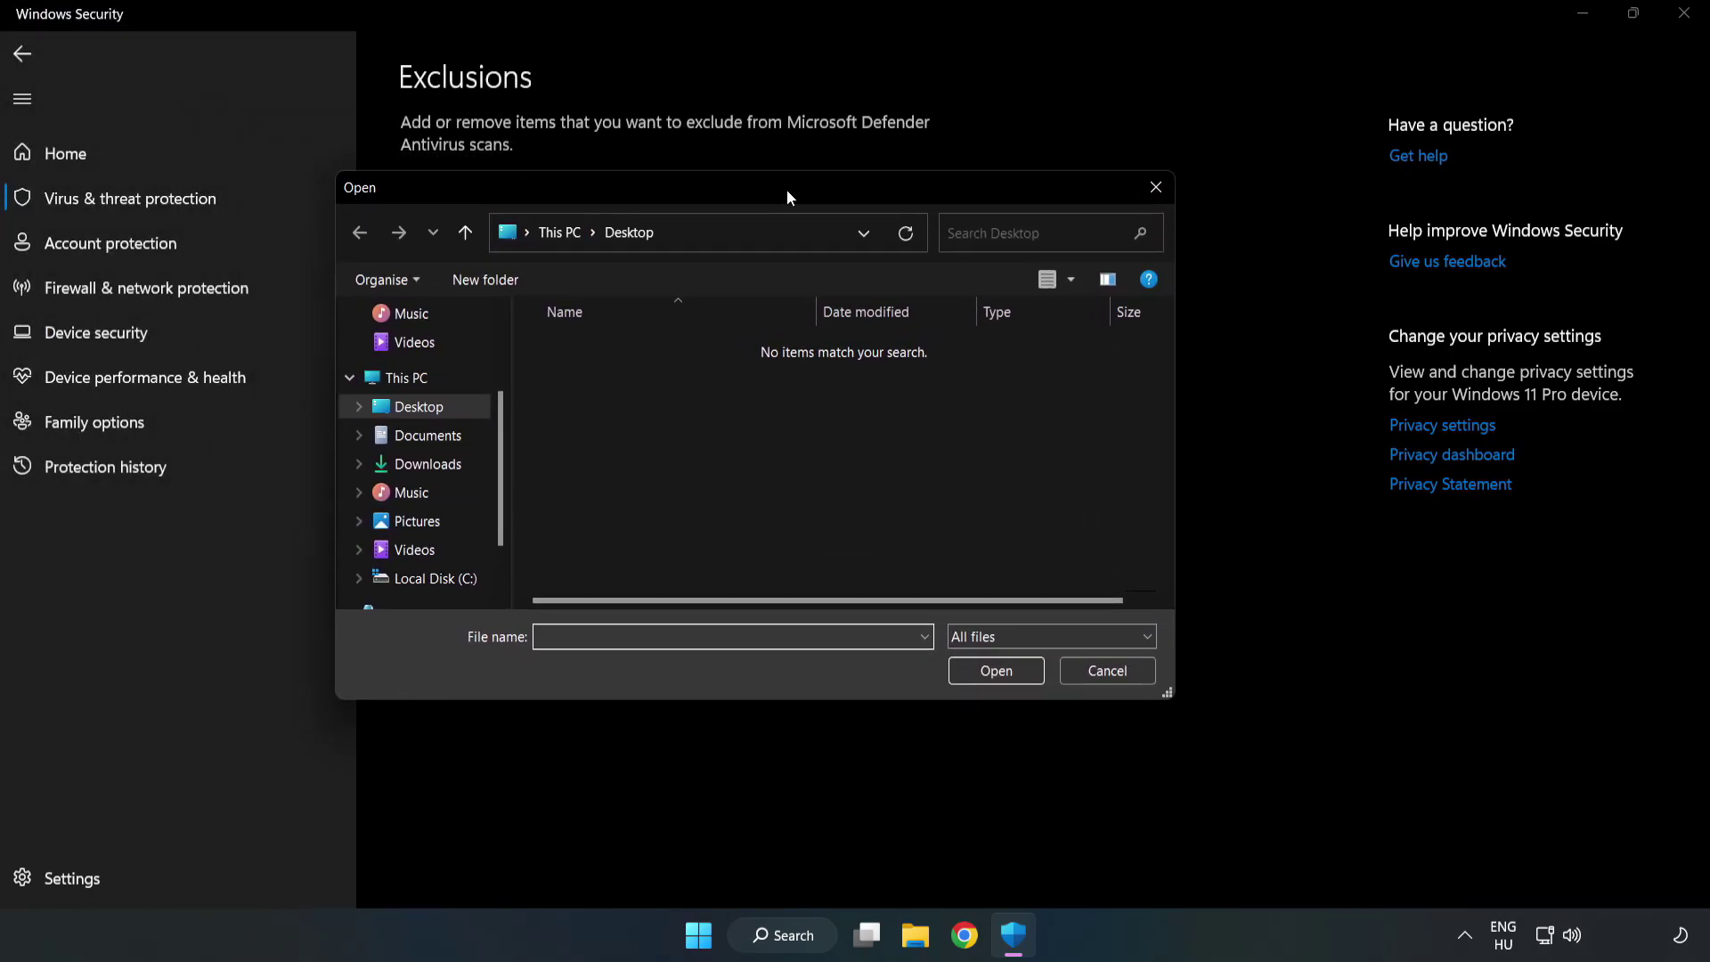
left_click(443, 579)
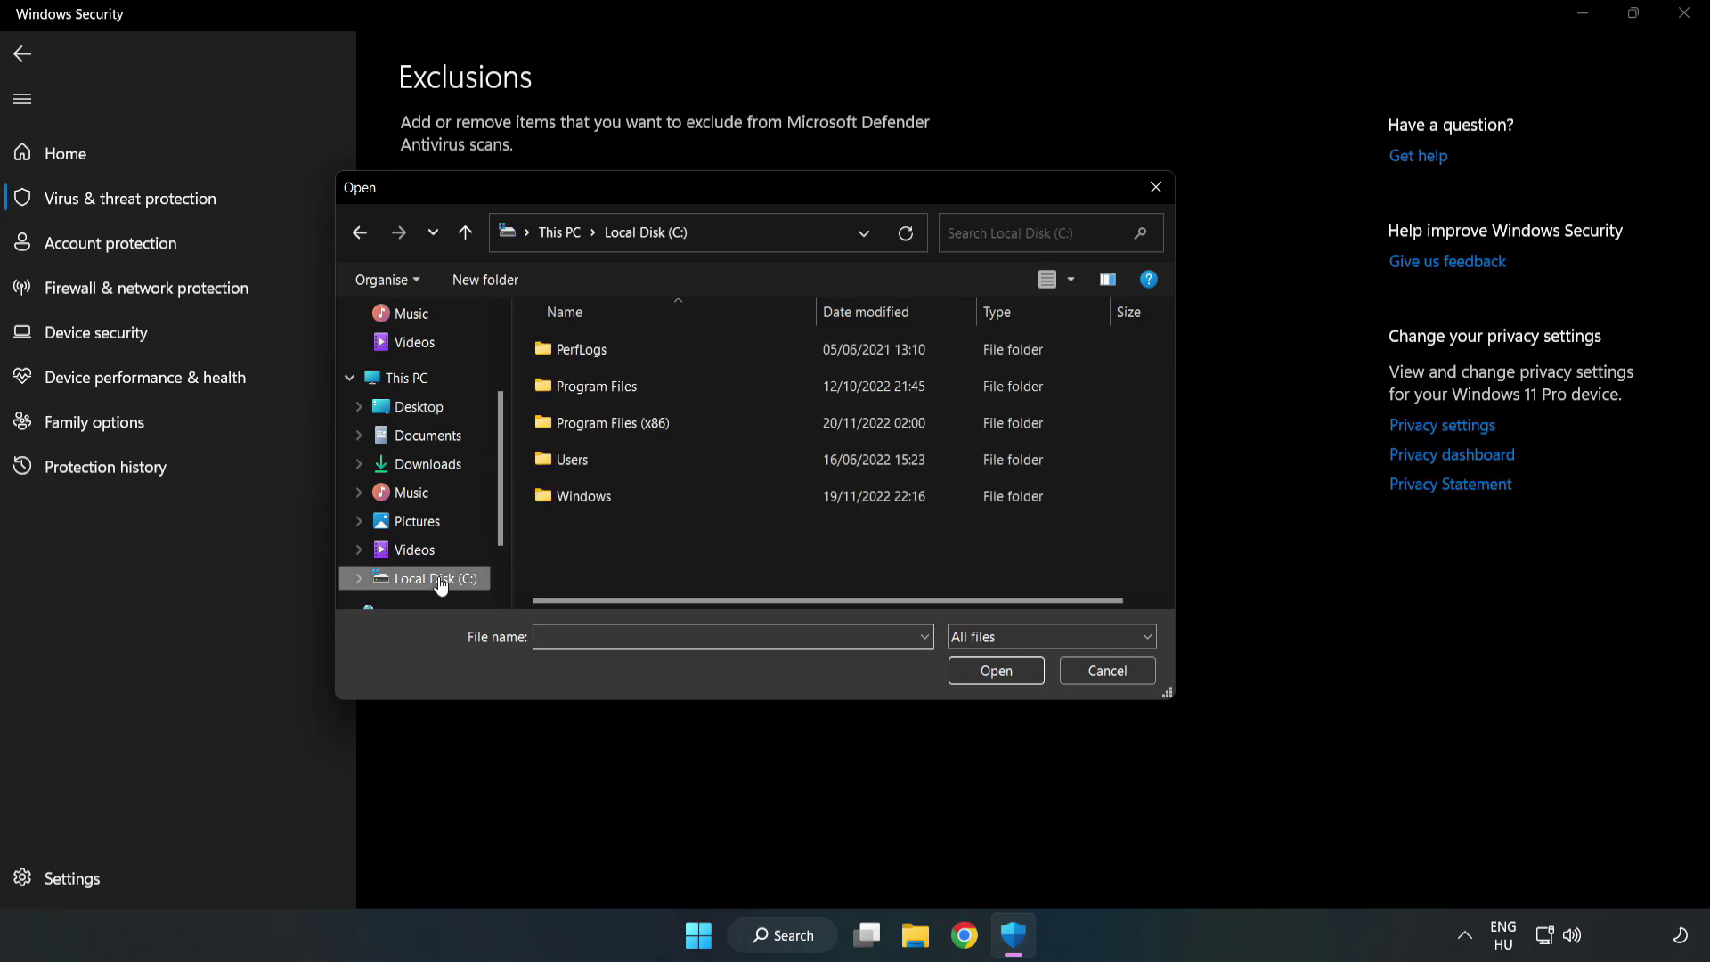
double_click(671, 425)
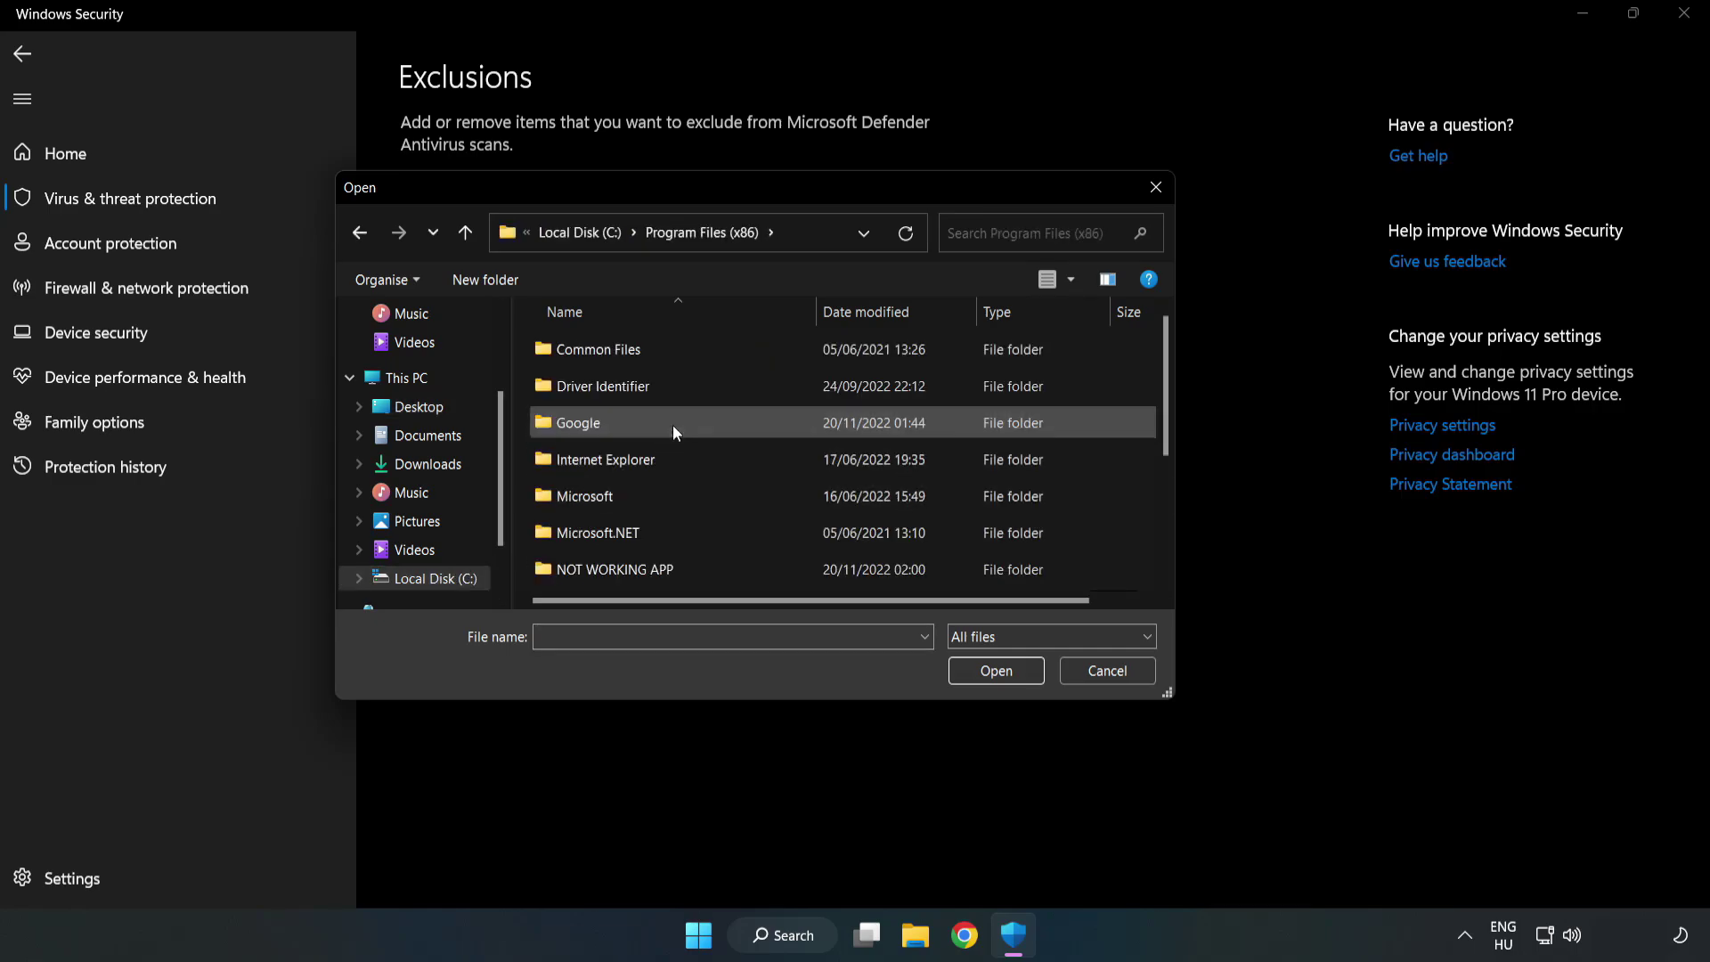
double_click(671, 566)
left_click(603, 350)
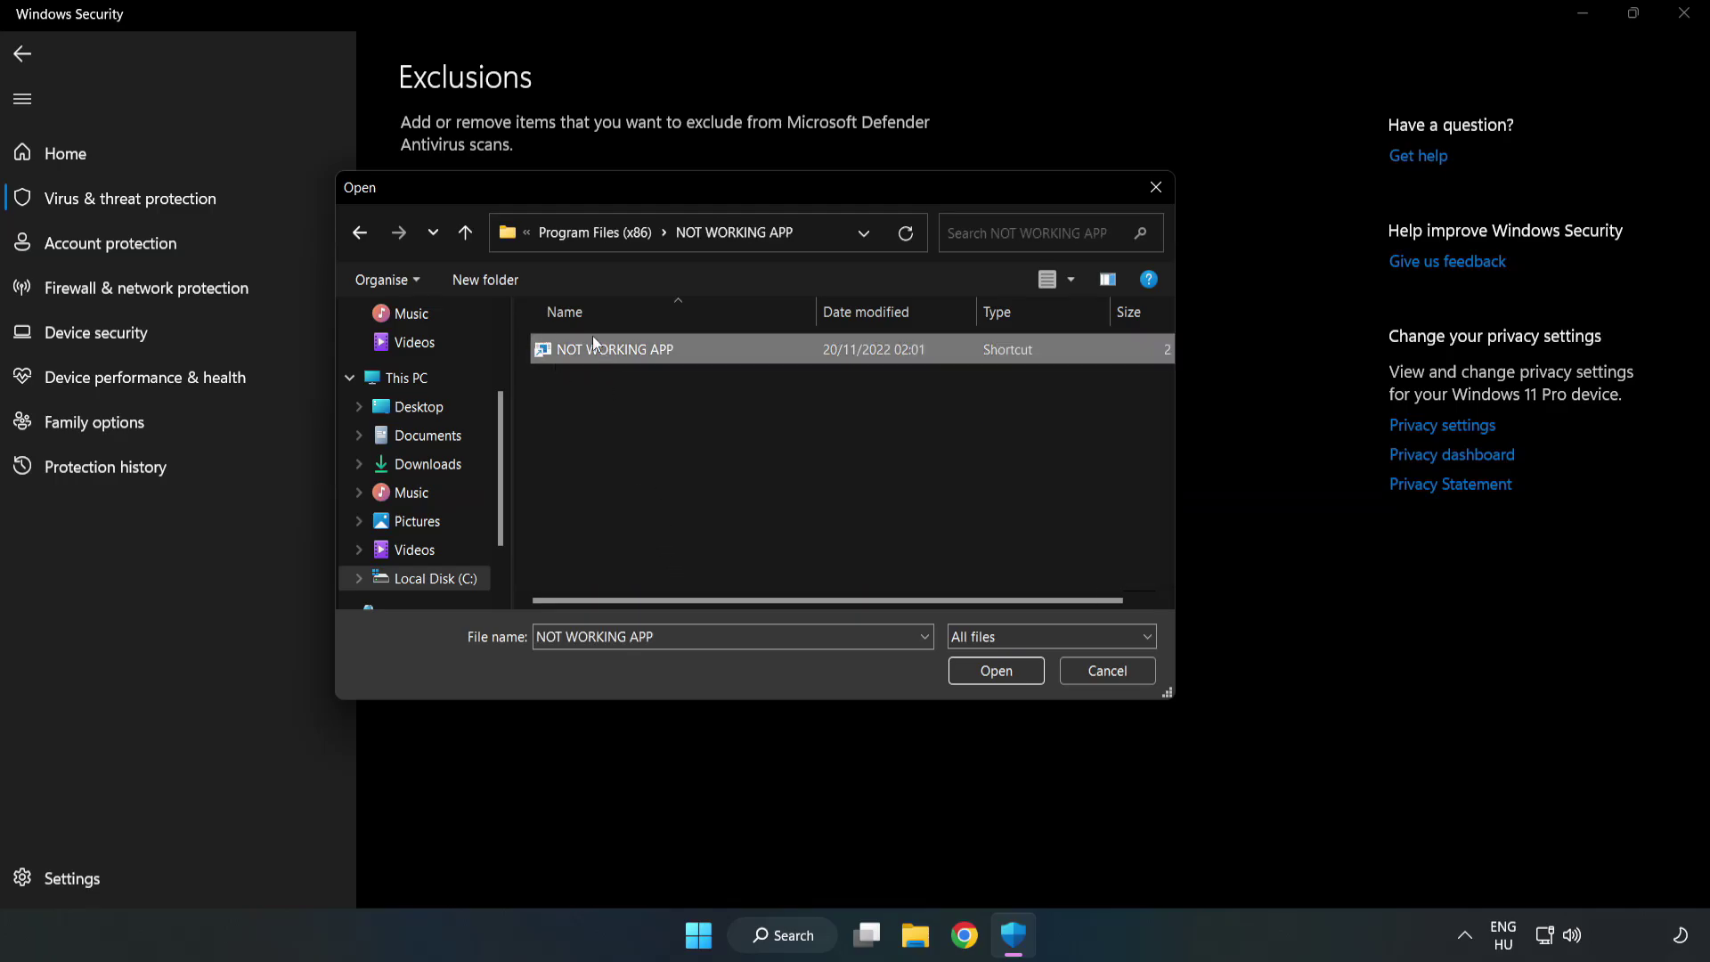
left_click(995, 674)
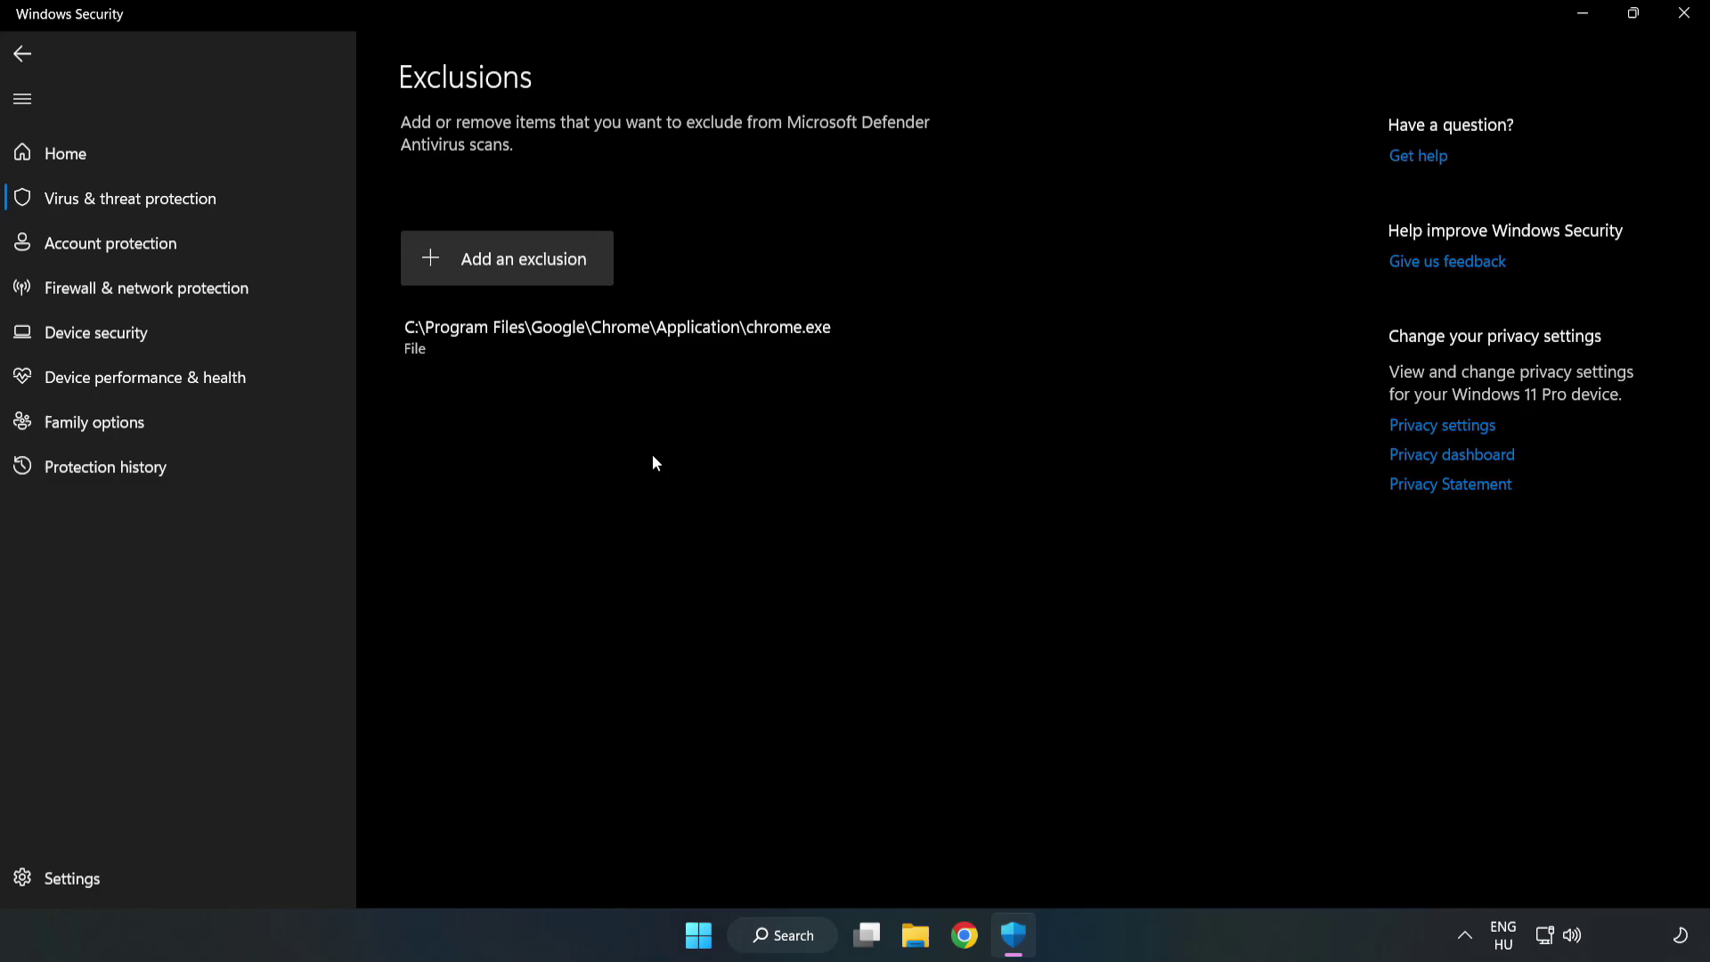
Step: Close Windows Security and show the Start menu power options with Restart
left_click(1683, 22)
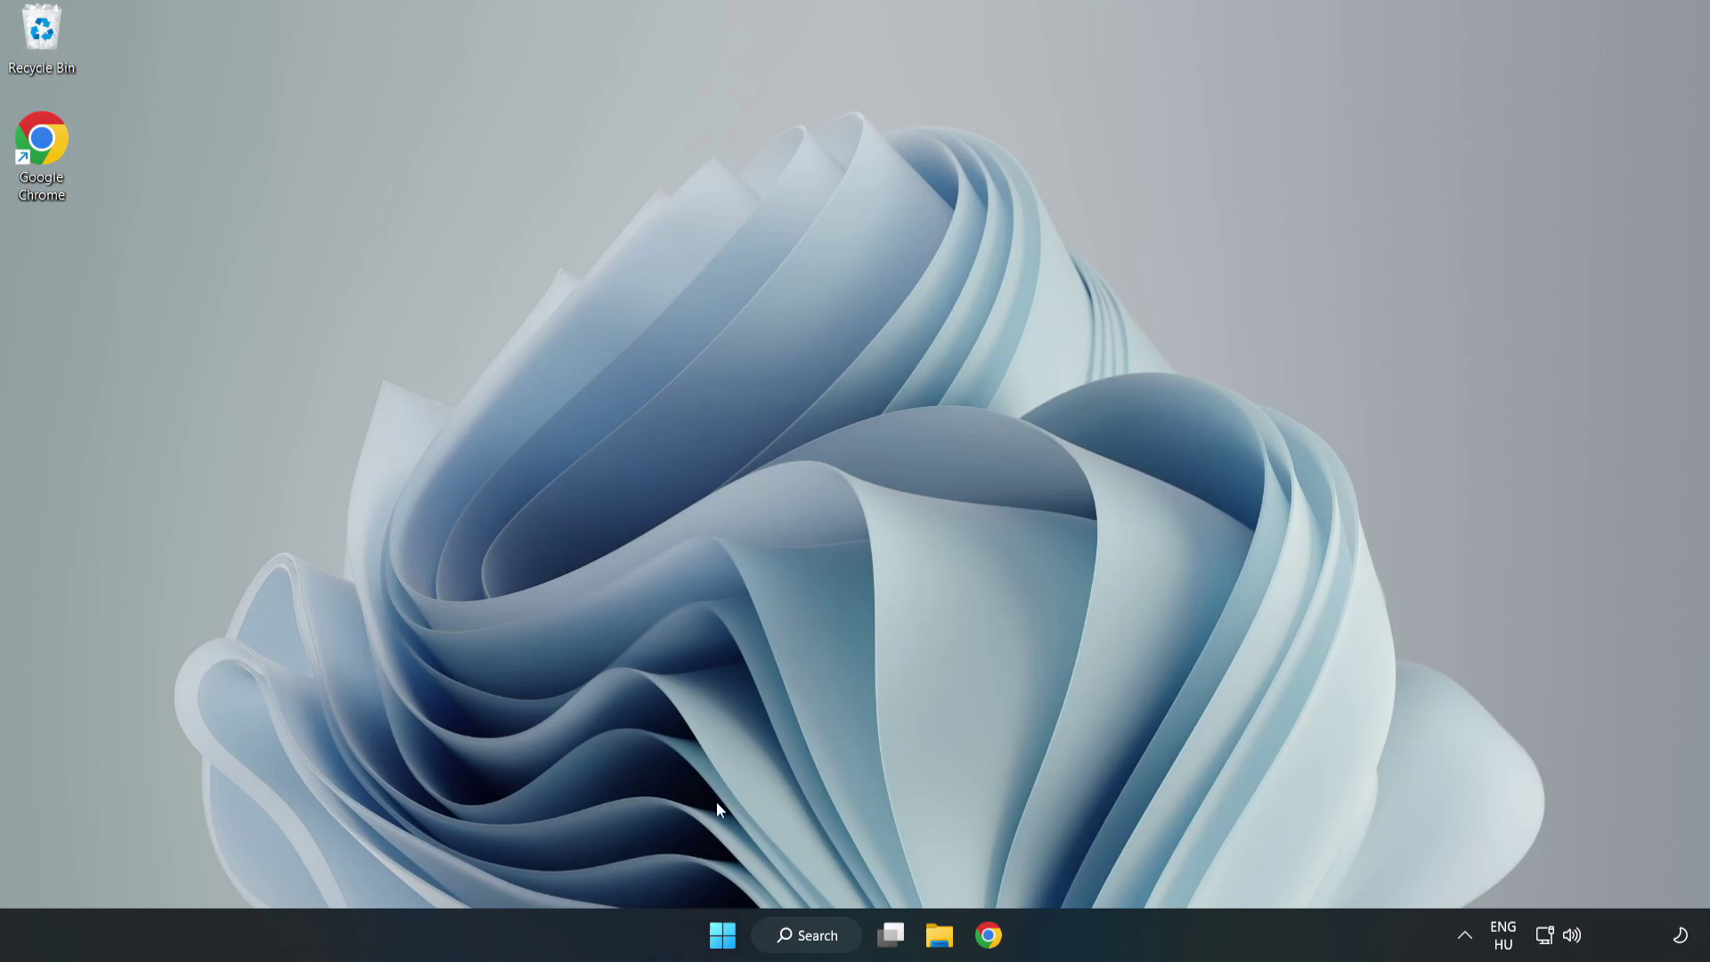
left_click(722, 934)
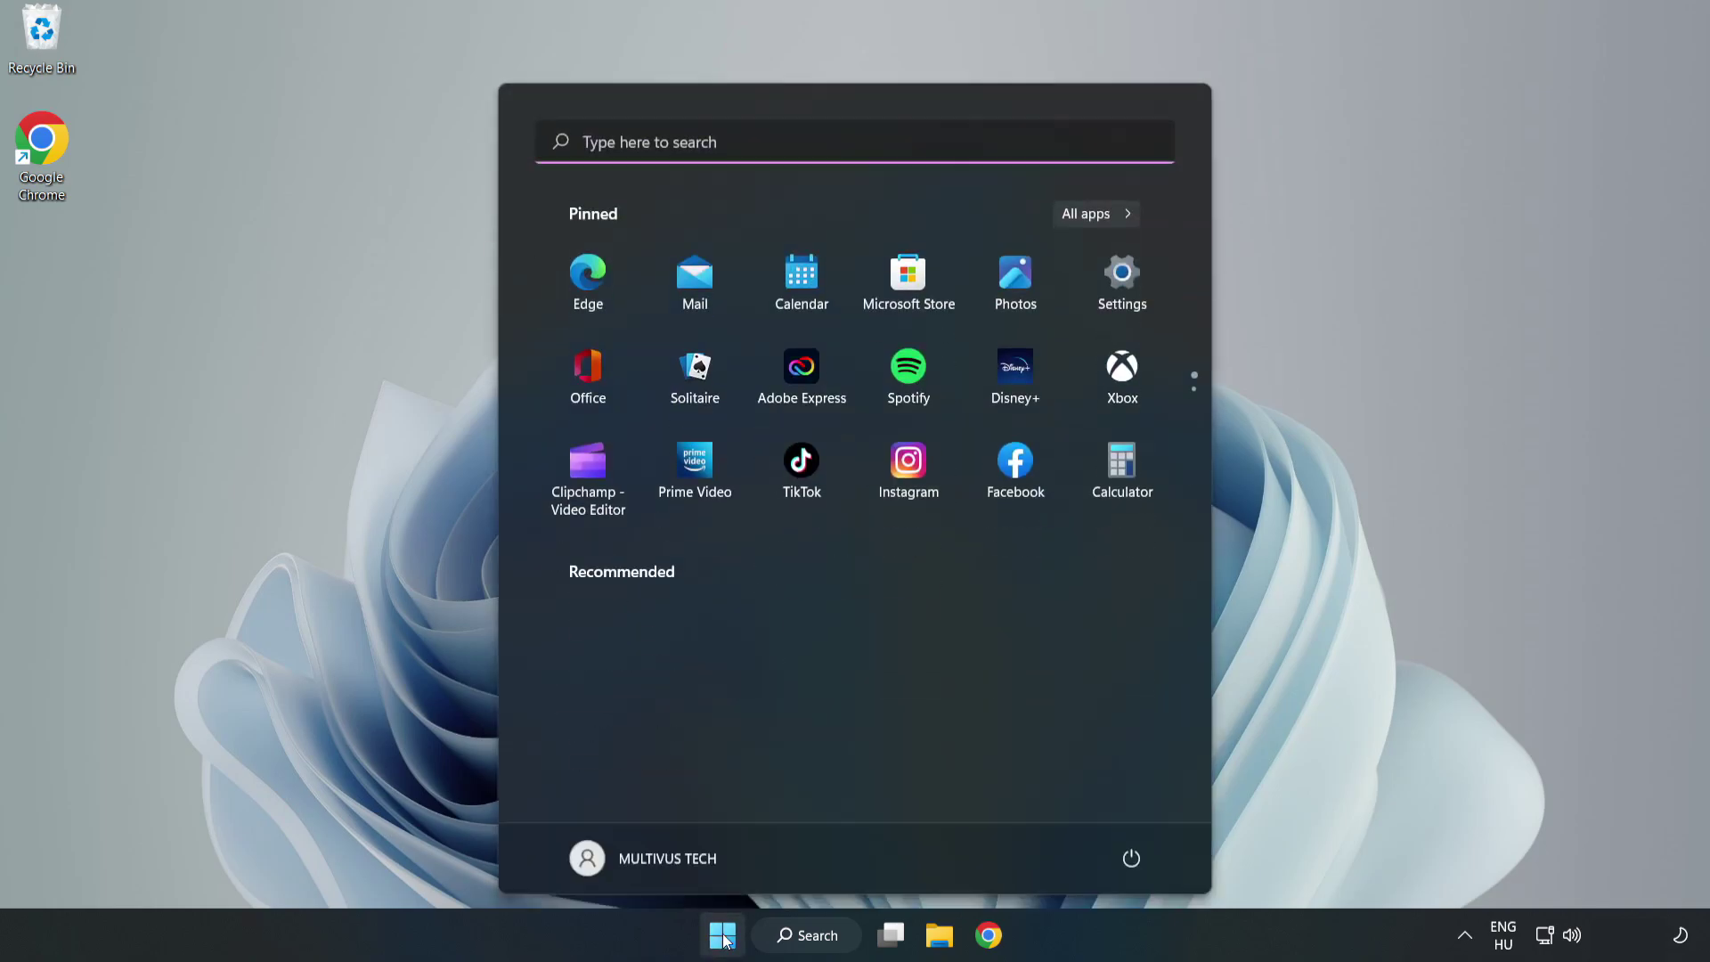
left_click(1143, 858)
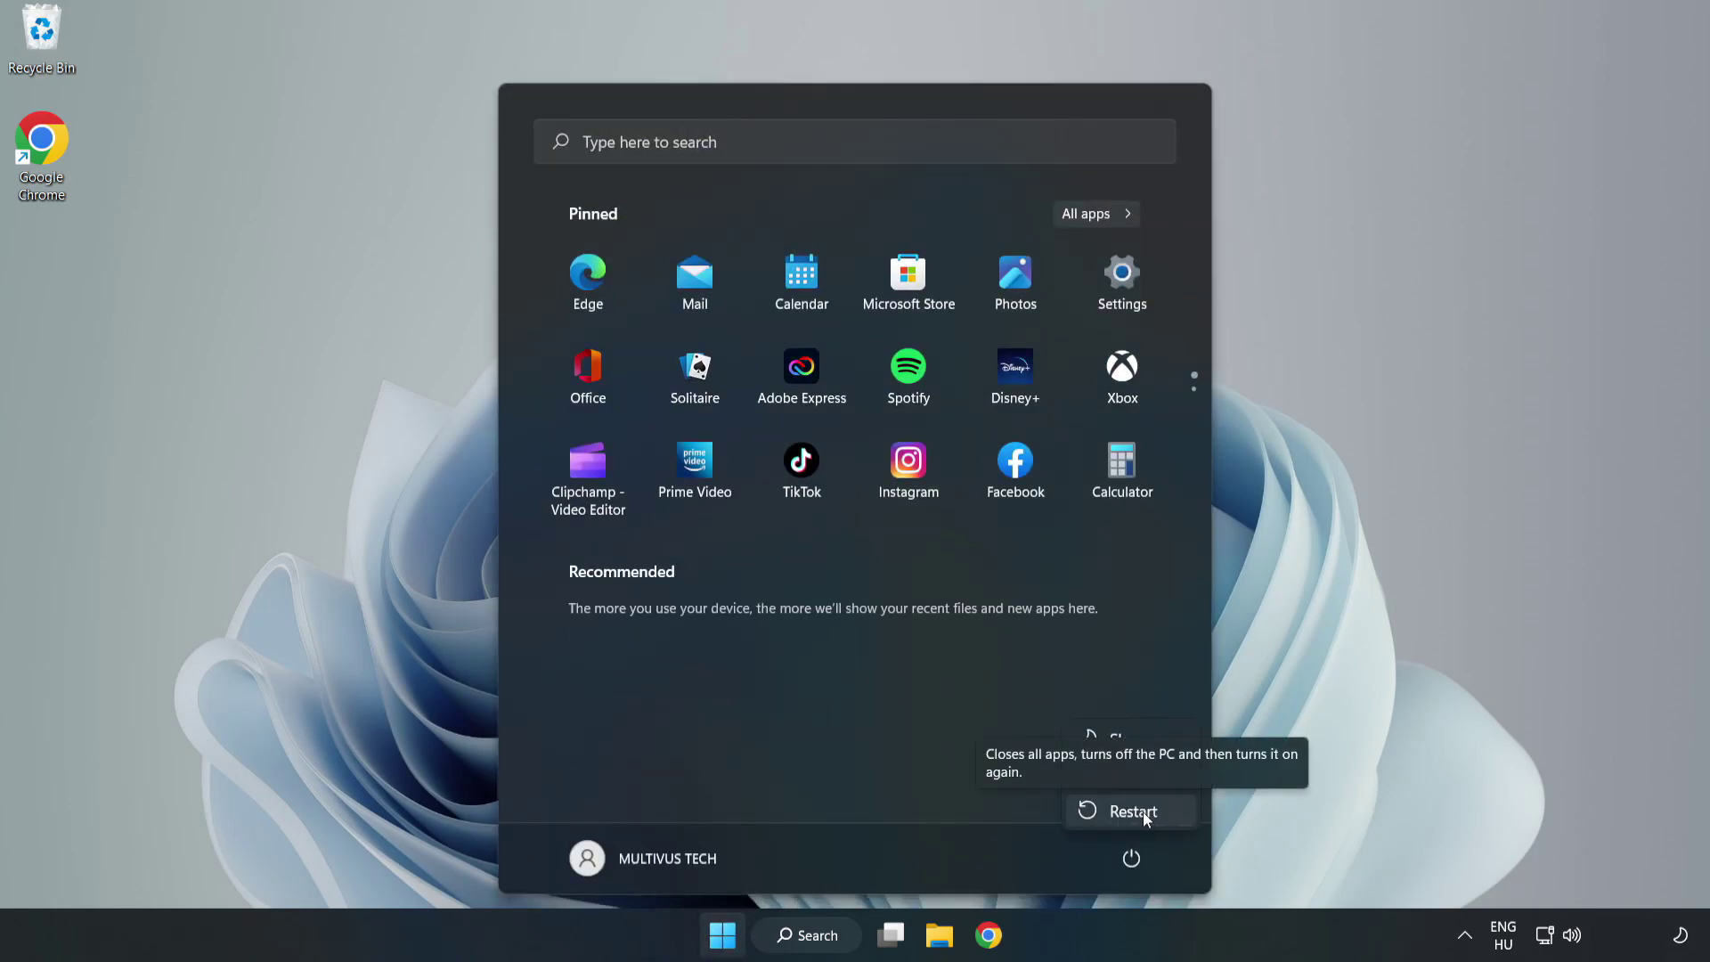